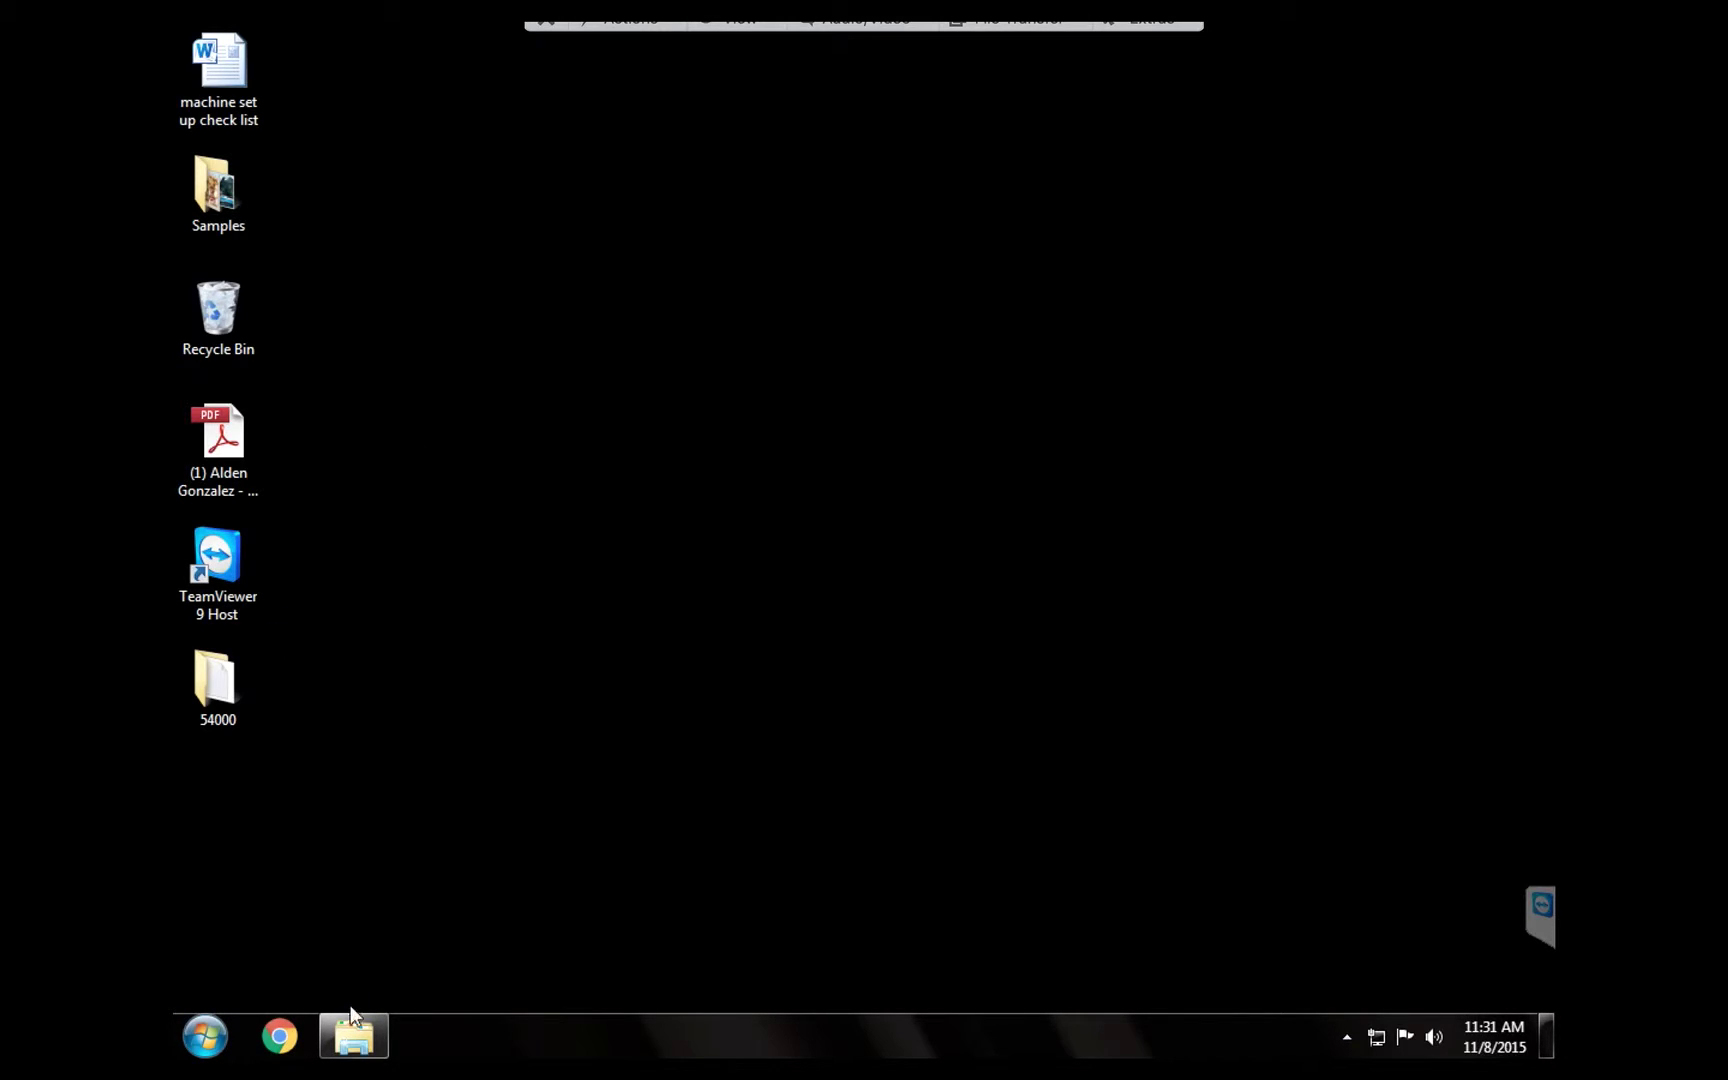
# Restore Explorer and run setup.exe from the Deskmng folder.
pyautogui.click(352, 1032)
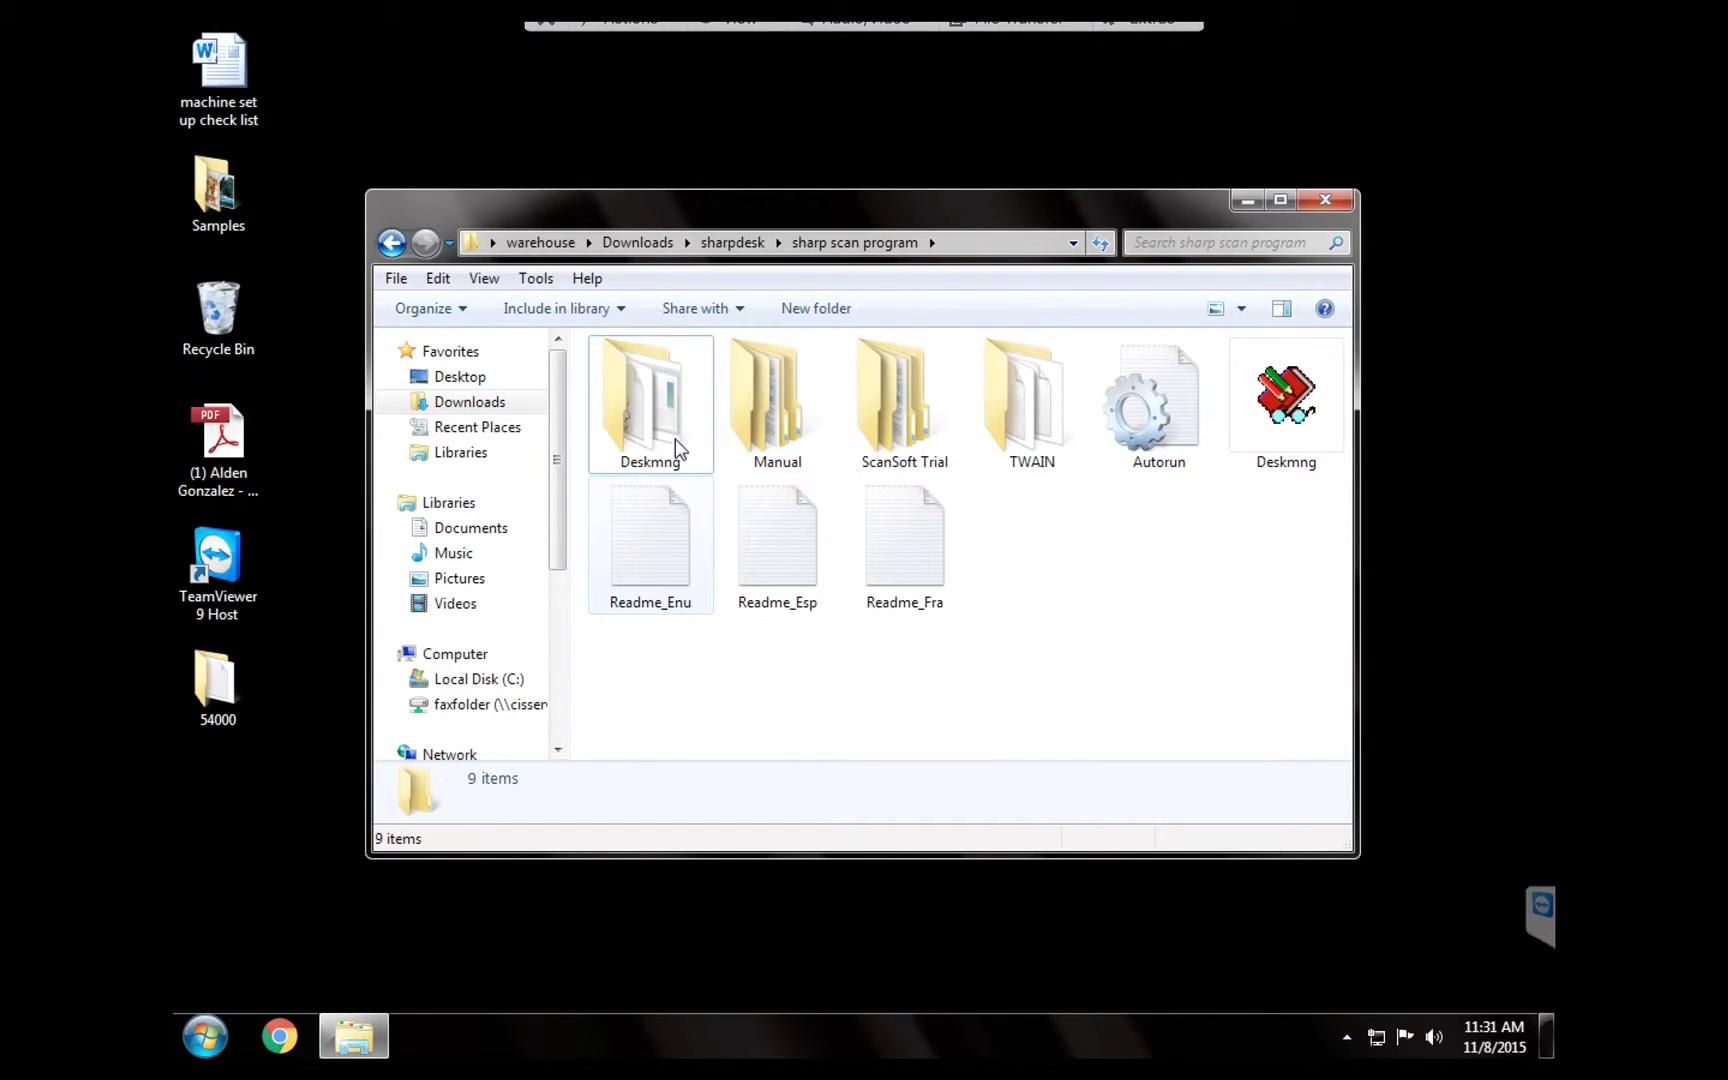
pyautogui.click(647, 425)
pyautogui.doubleClick(645, 425)
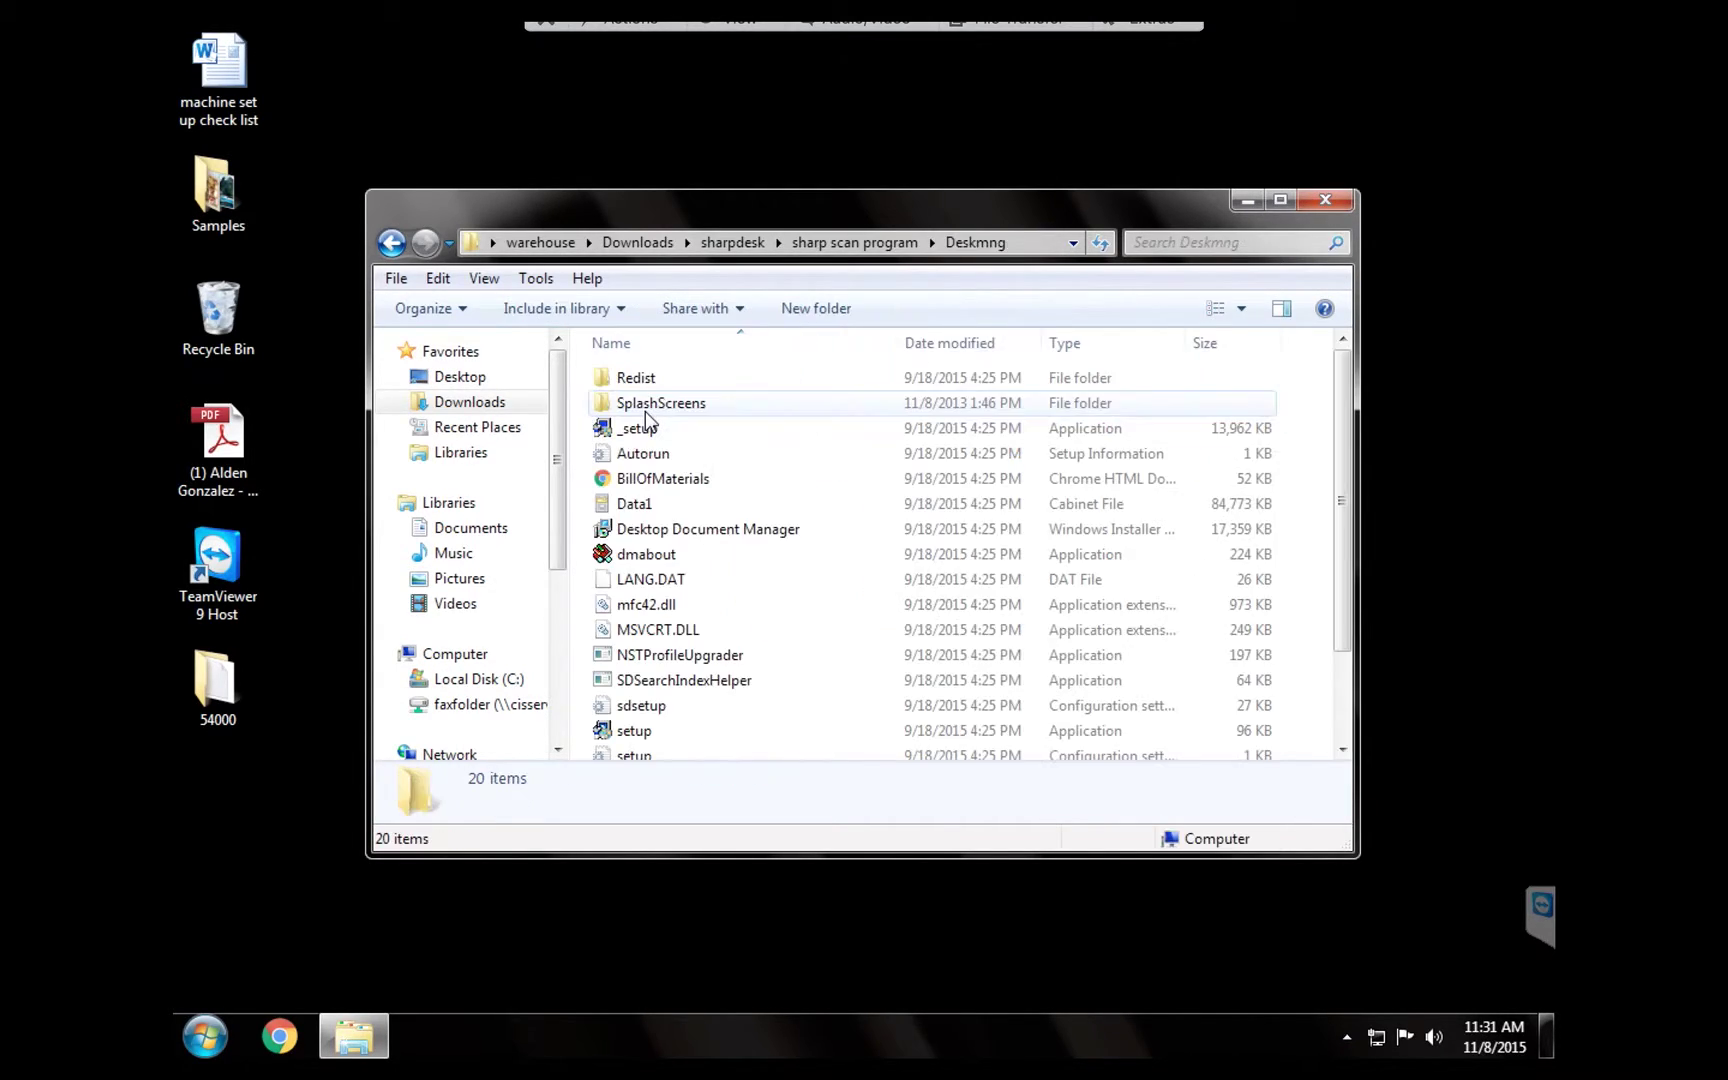
pyautogui.click(663, 731)
pyautogui.doubleClick(663, 731)
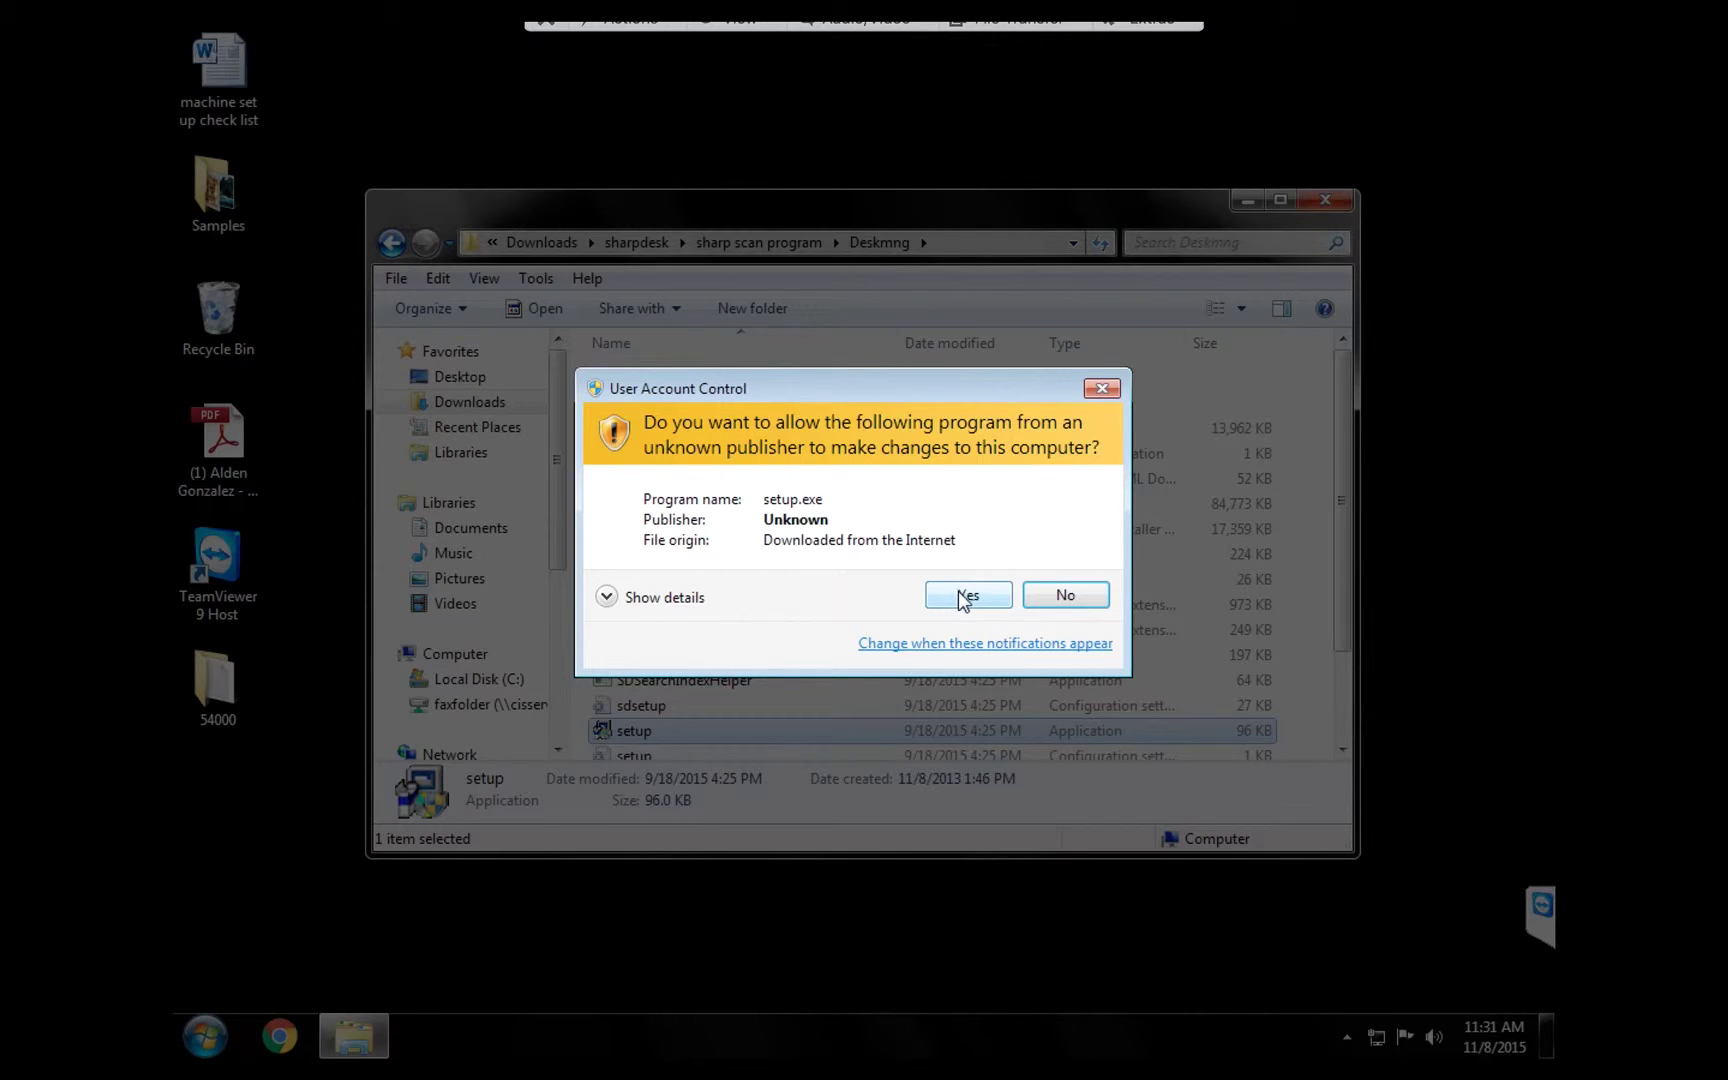
# Let setup.exe run with English (United States) as setup language, then minimize Explorer.
pyautogui.click(981, 590)
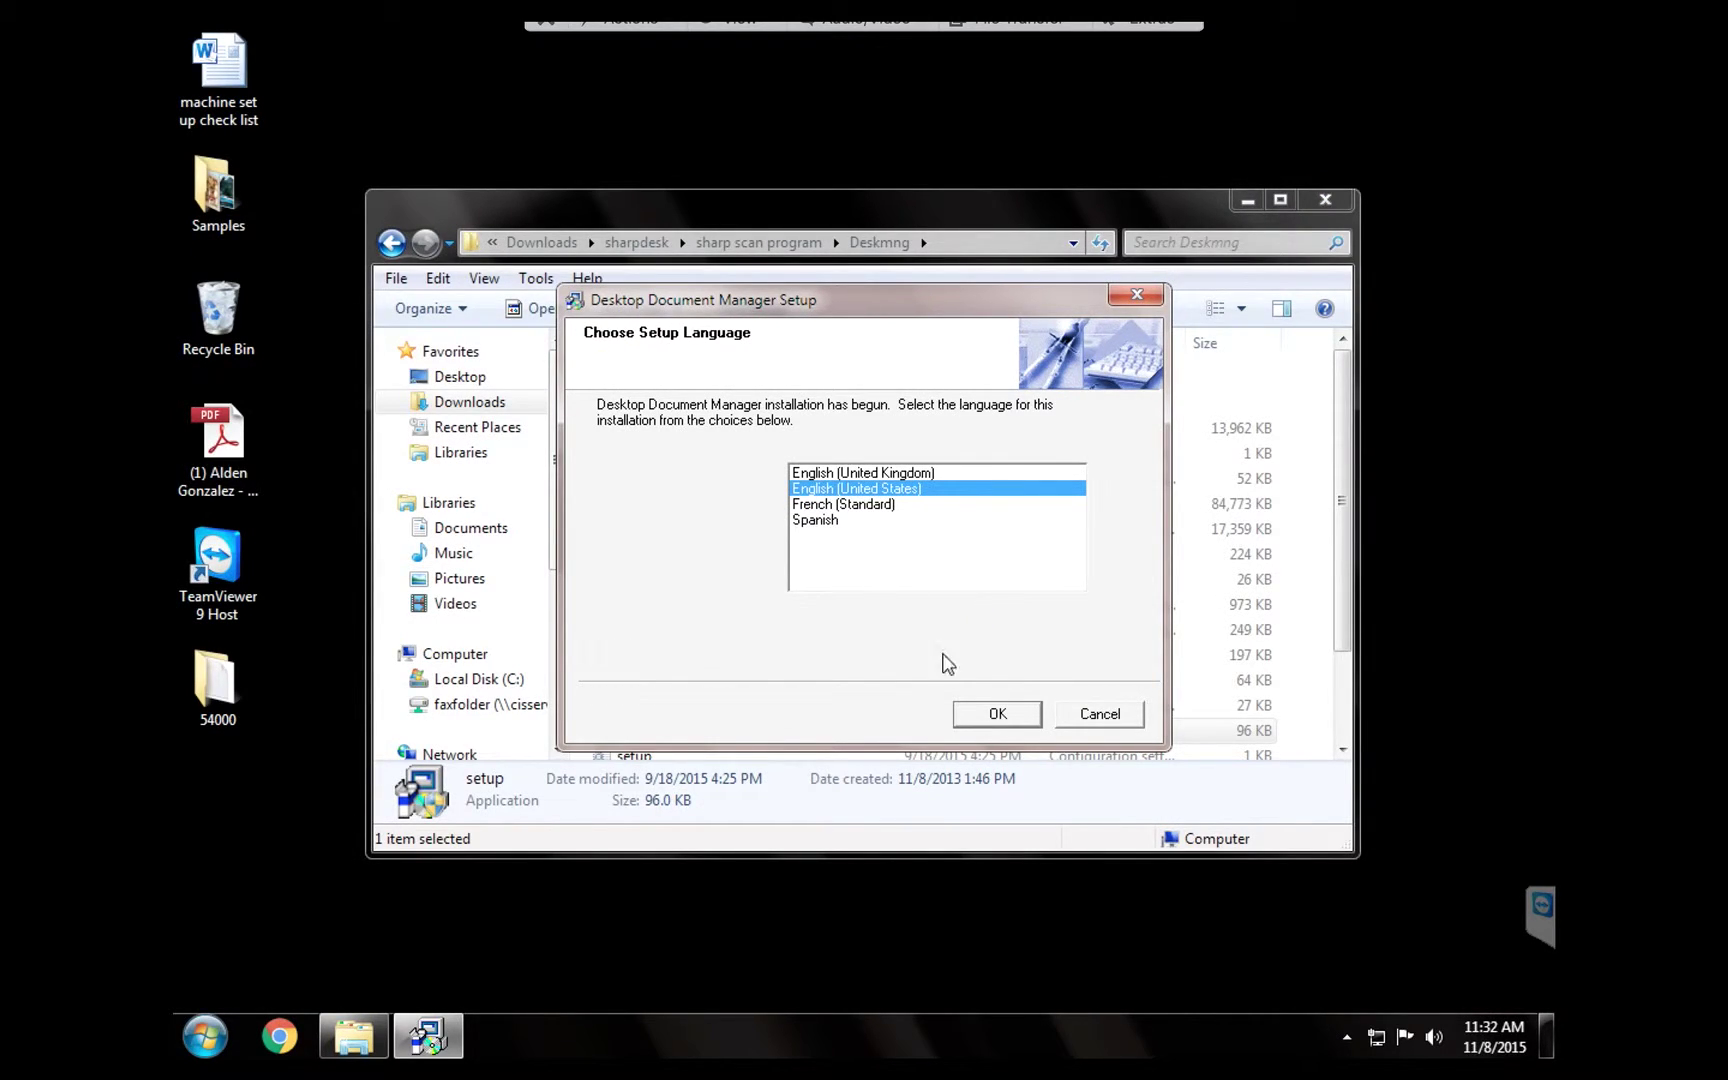
pyautogui.click(1005, 717)
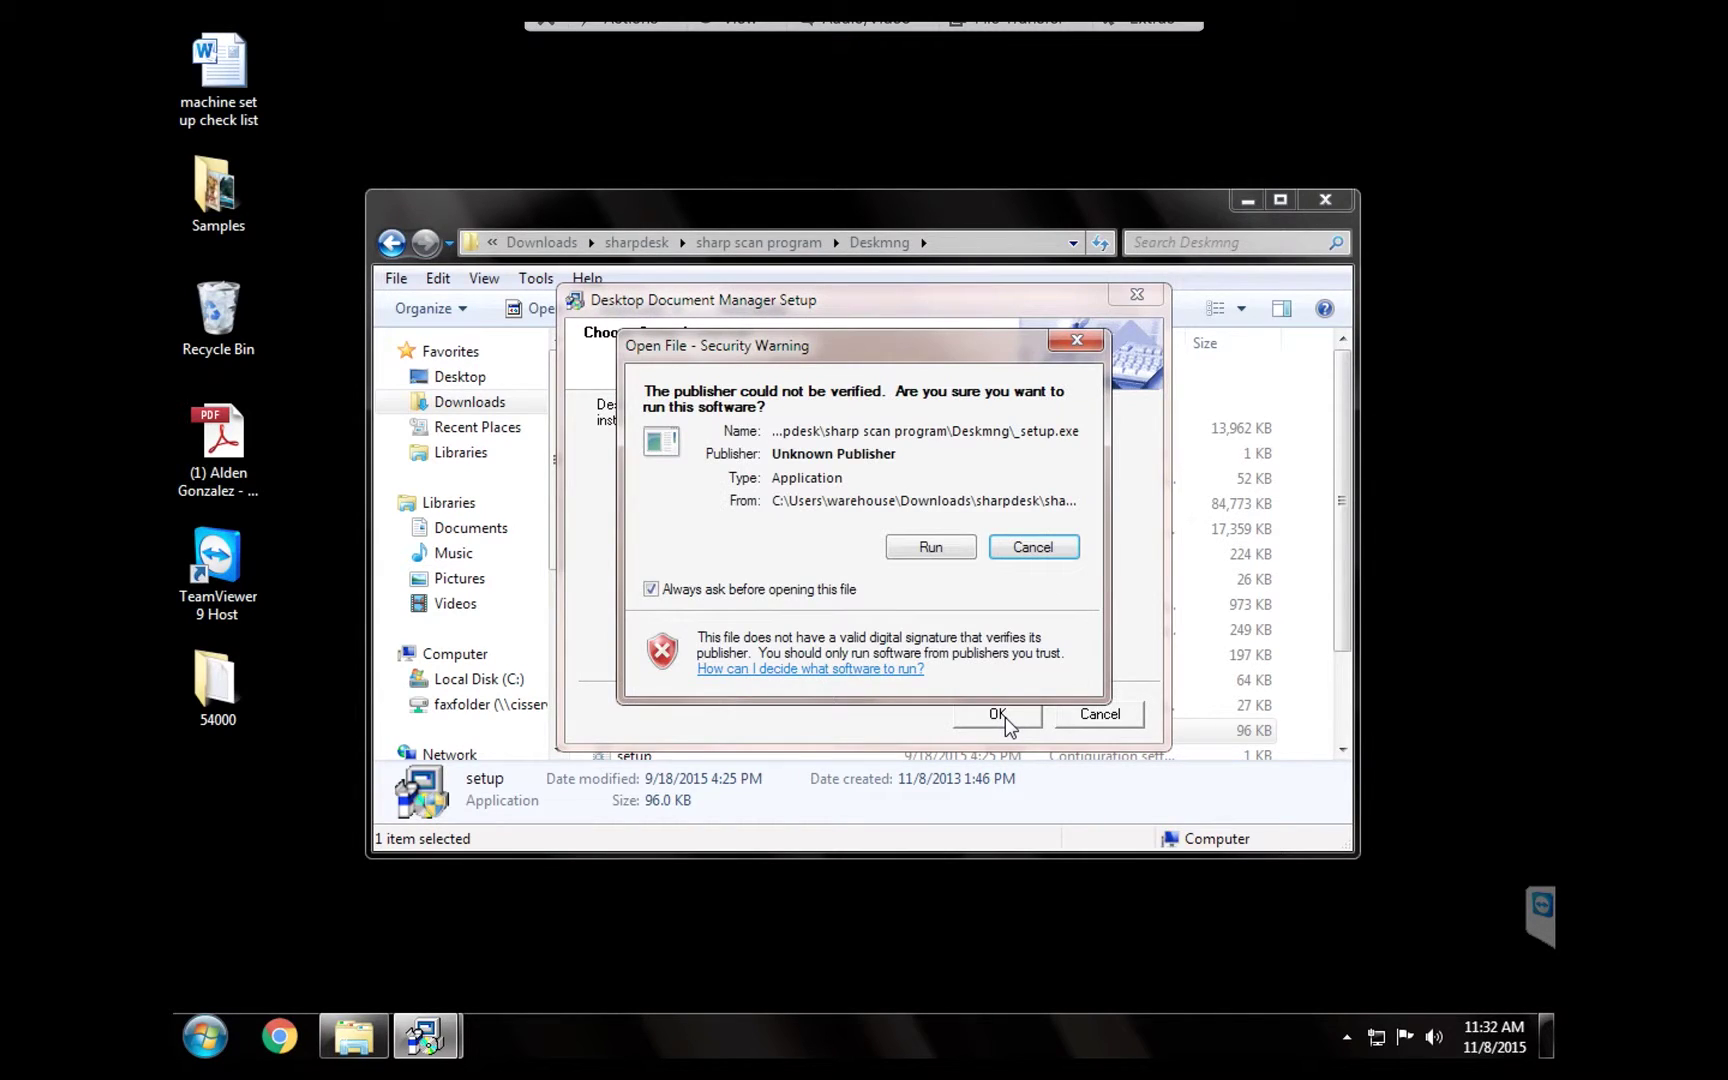
pyautogui.click(938, 548)
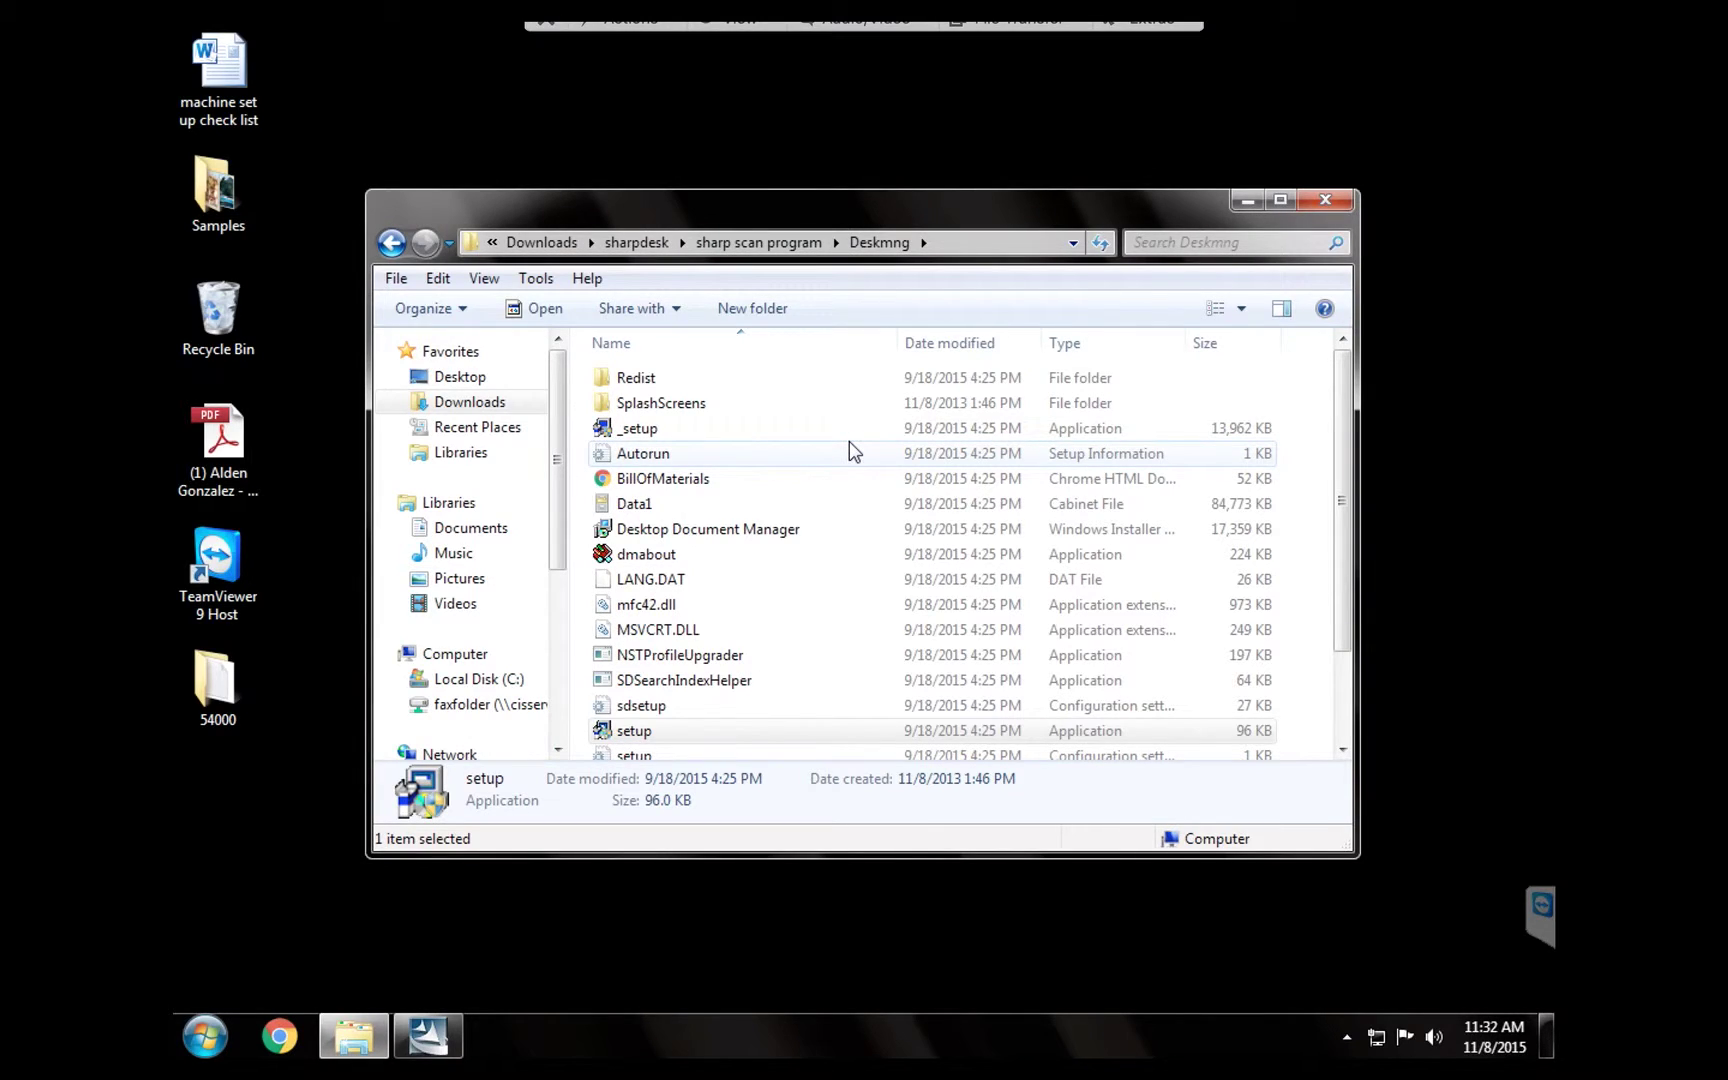
pyautogui.click(1245, 200)
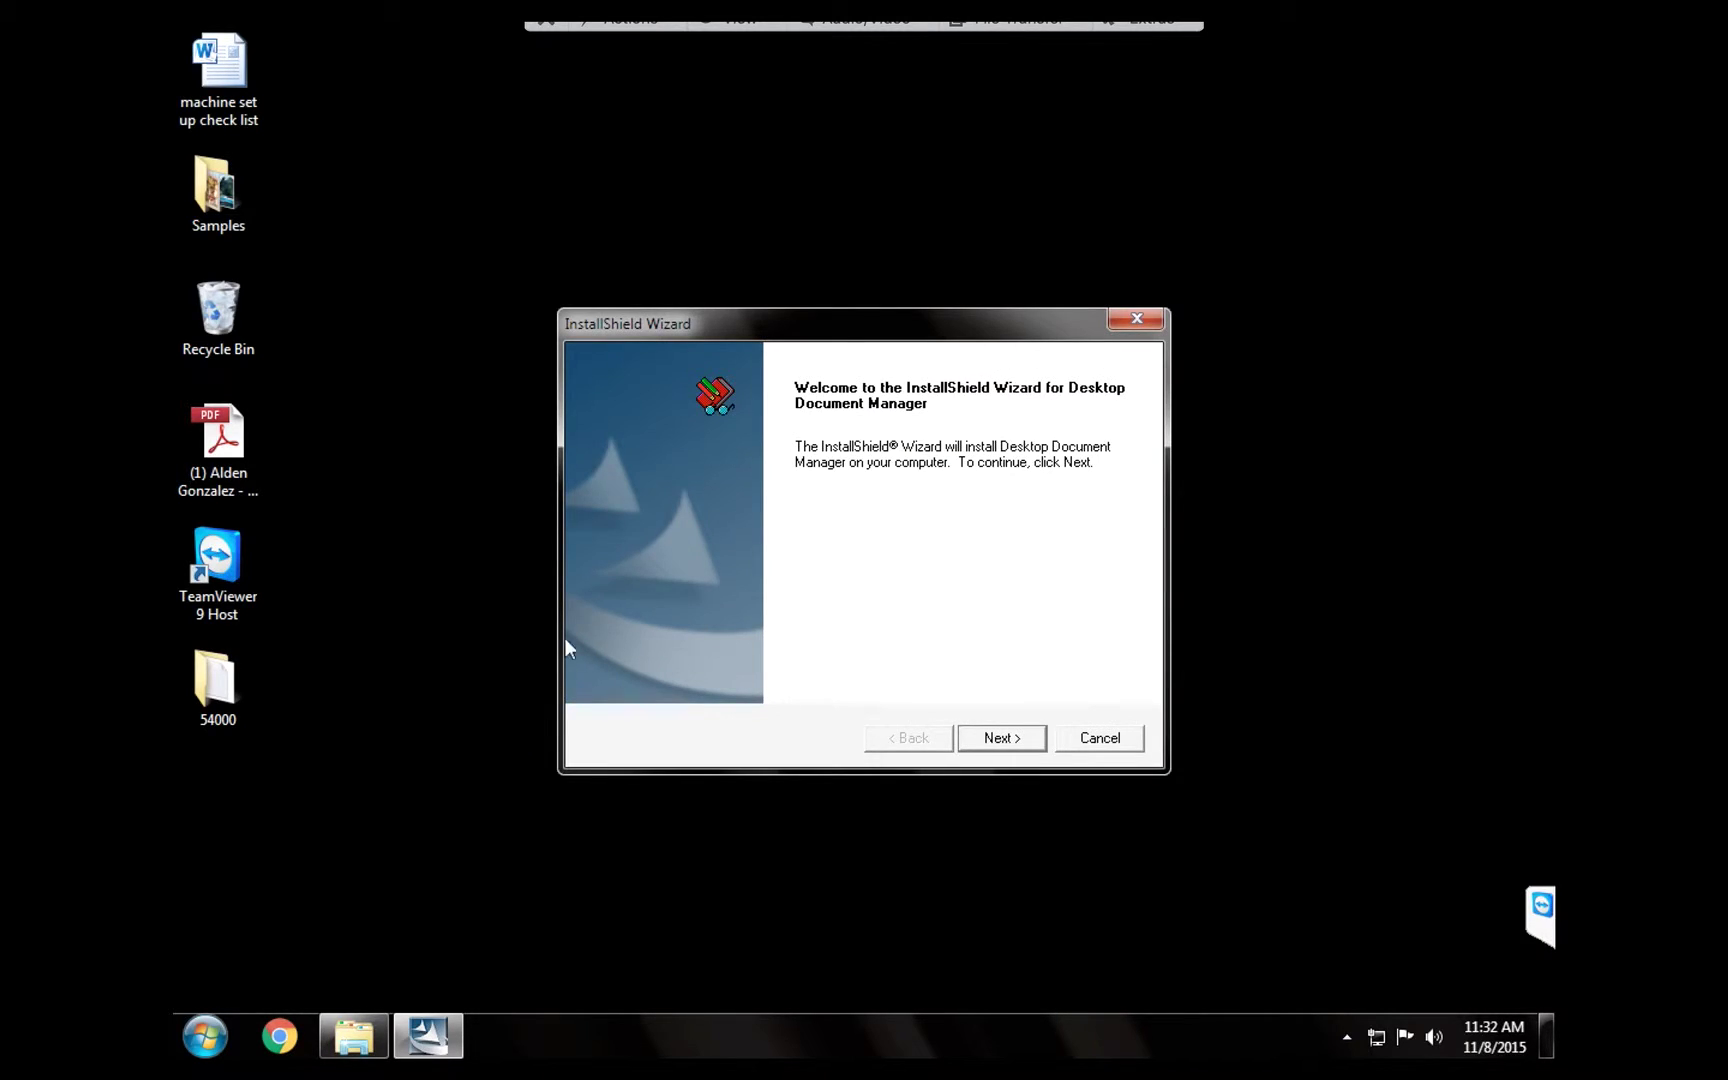
# Move past the welcome and readme pages and accept the license agreement.
pyautogui.moveTo(830, 335); pyautogui.dragTo(812, 325)
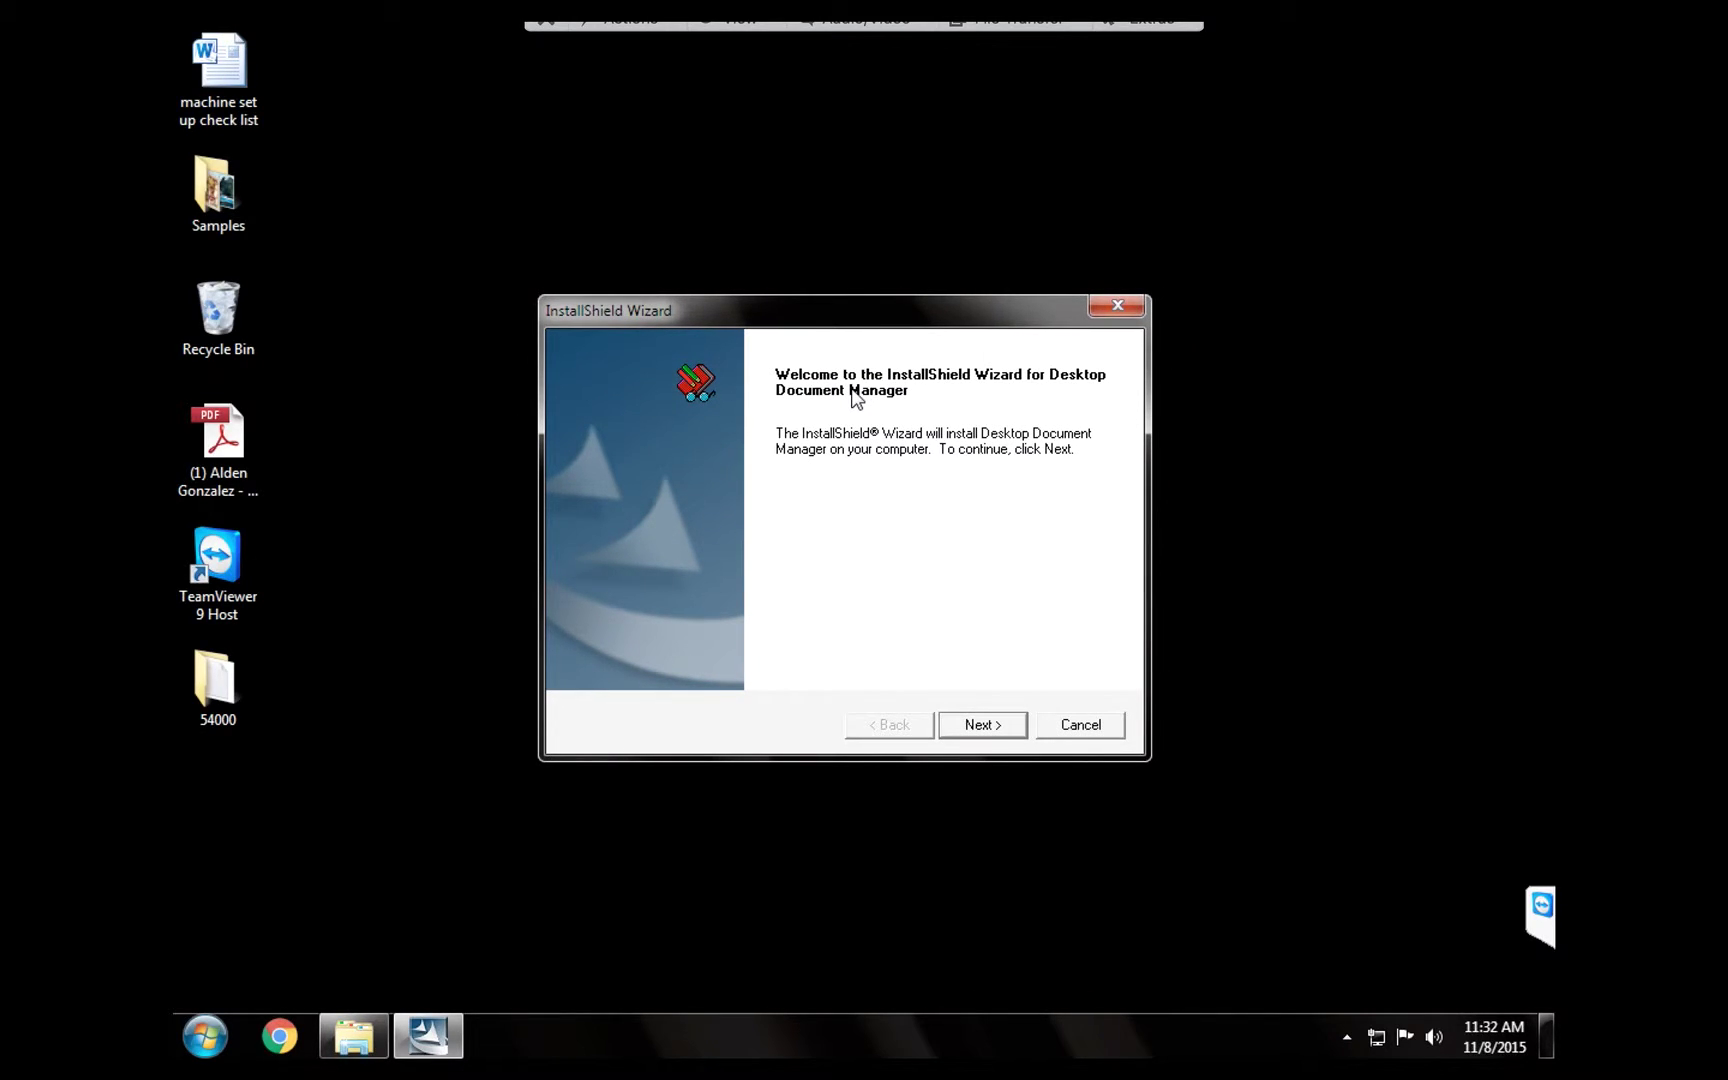
pyautogui.click(983, 737)
pyautogui.click(993, 742)
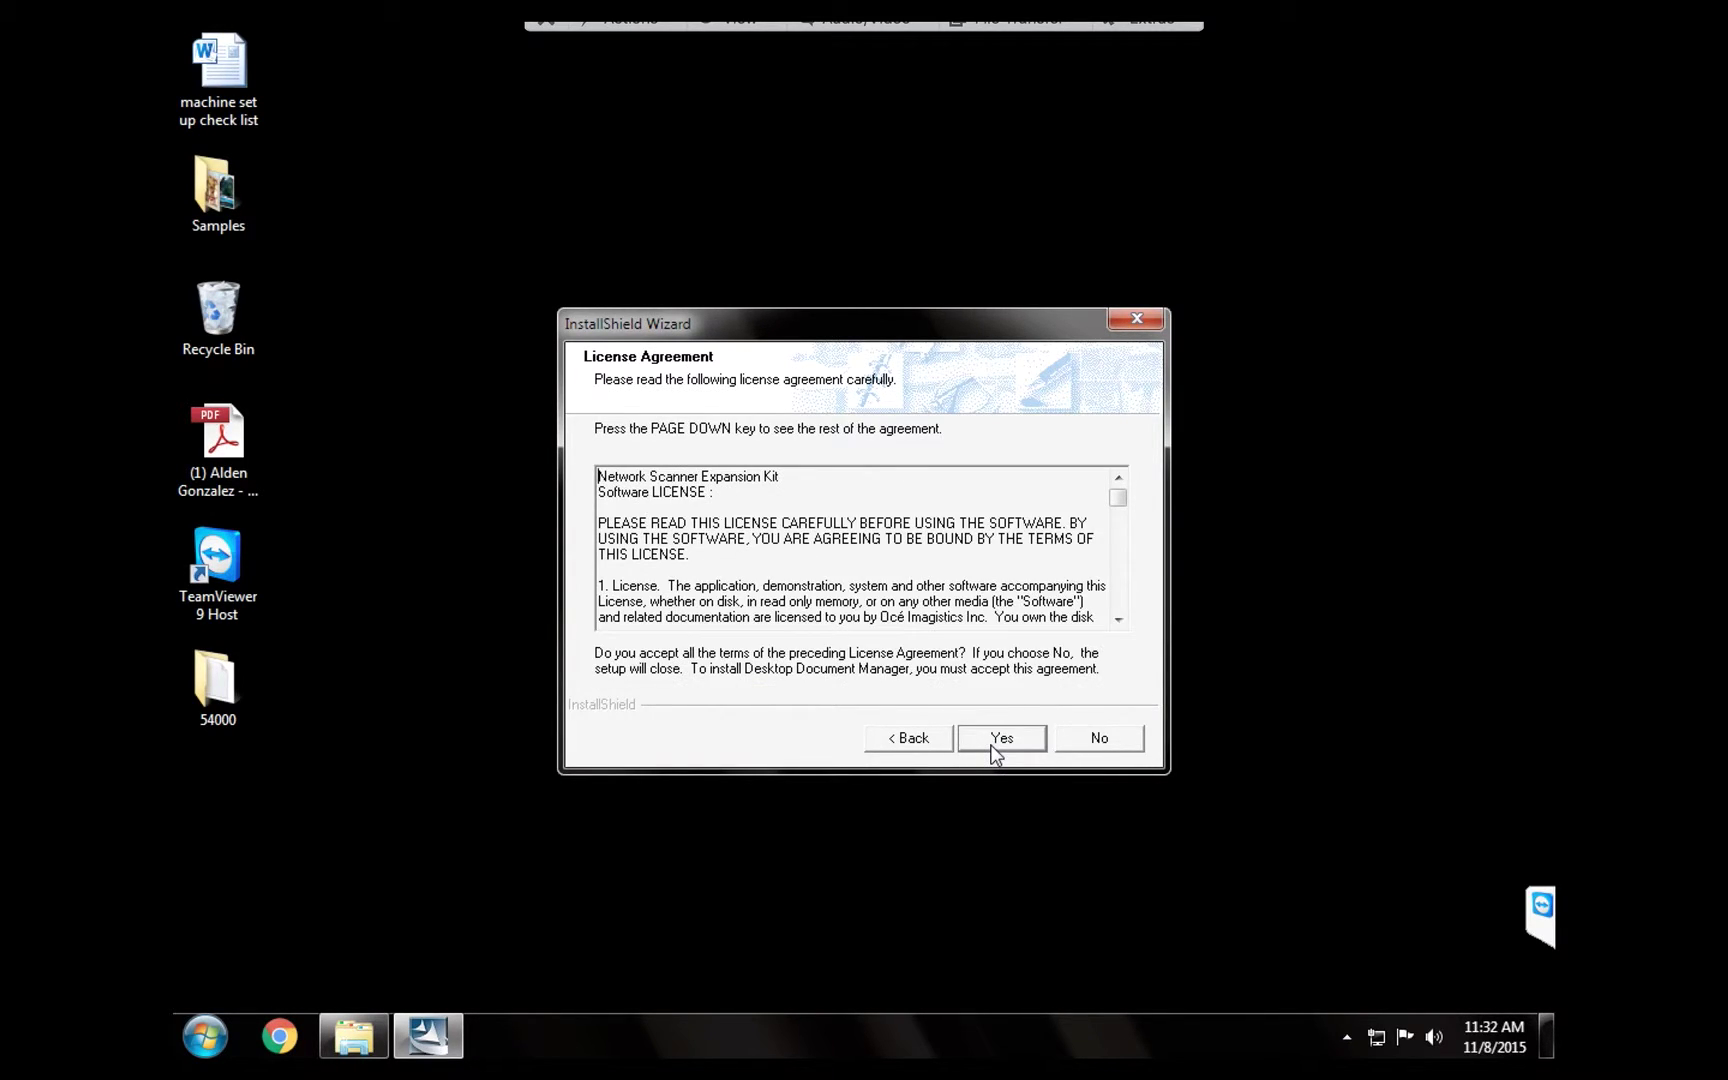
pyautogui.click(1018, 737)
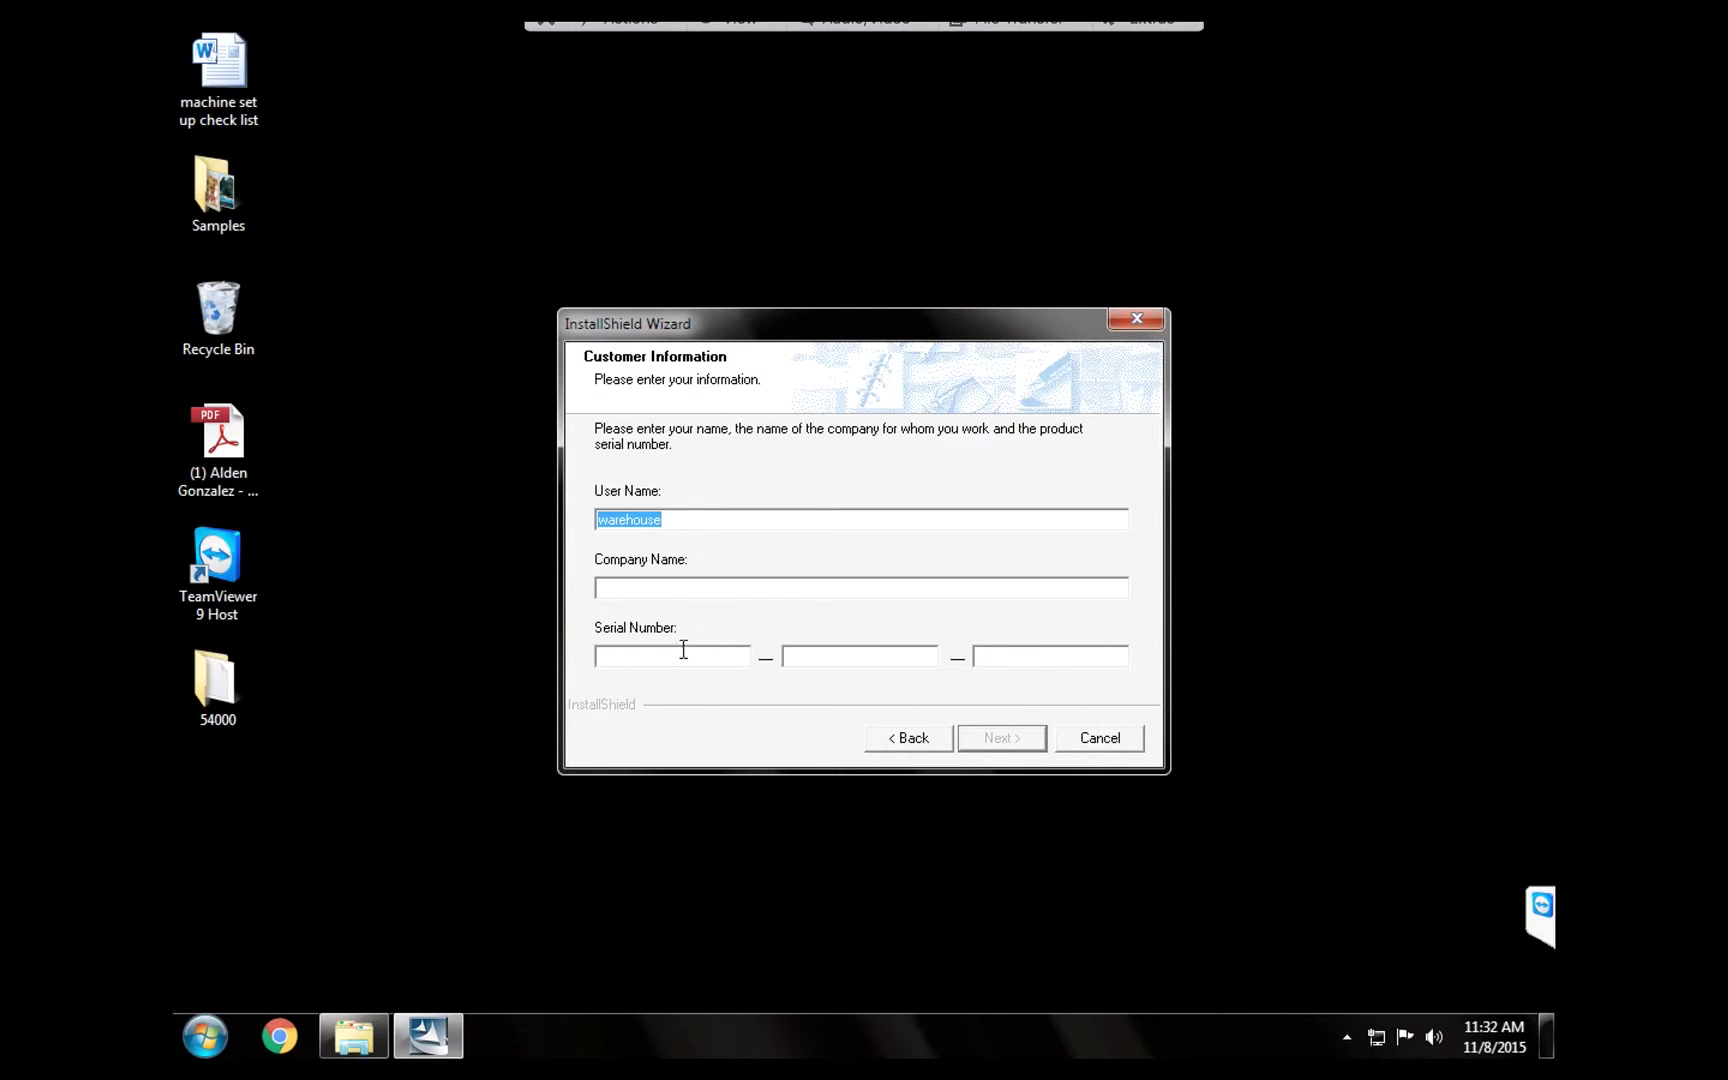
# Enter the product serial number and confirm the customer information.
pyautogui.click(657, 658)
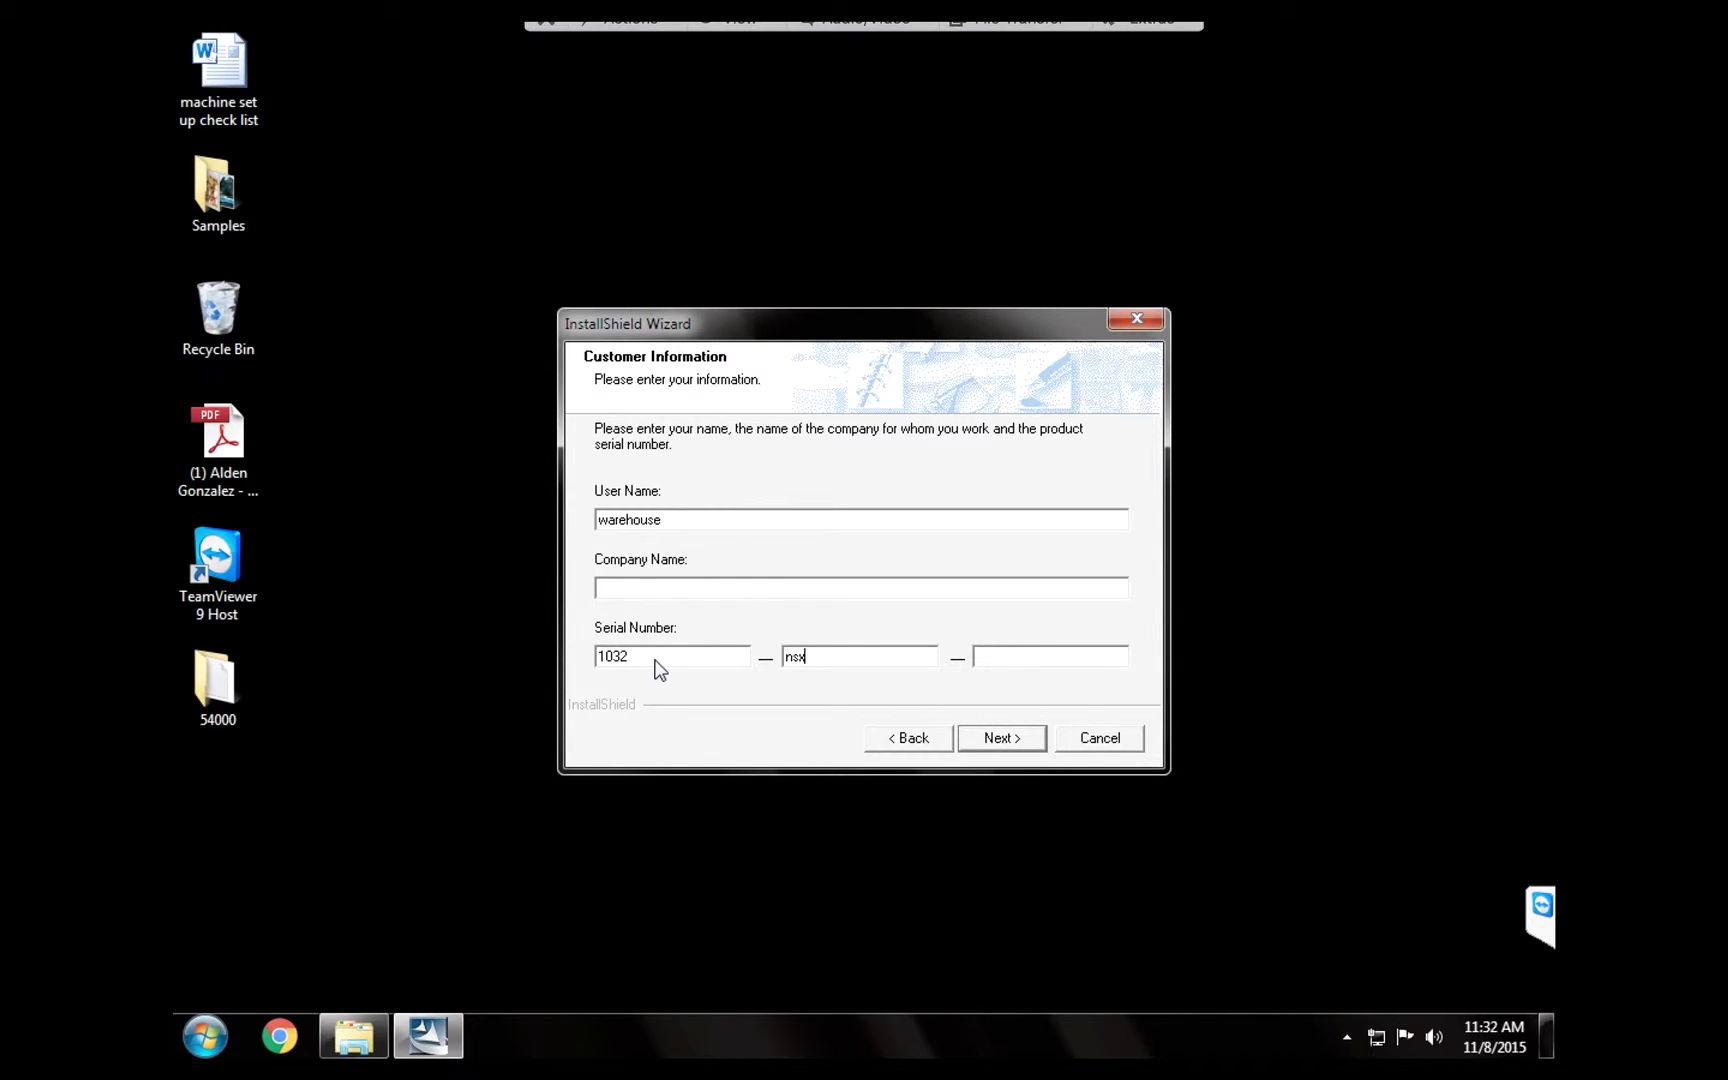
pyautogui.click(978, 741)
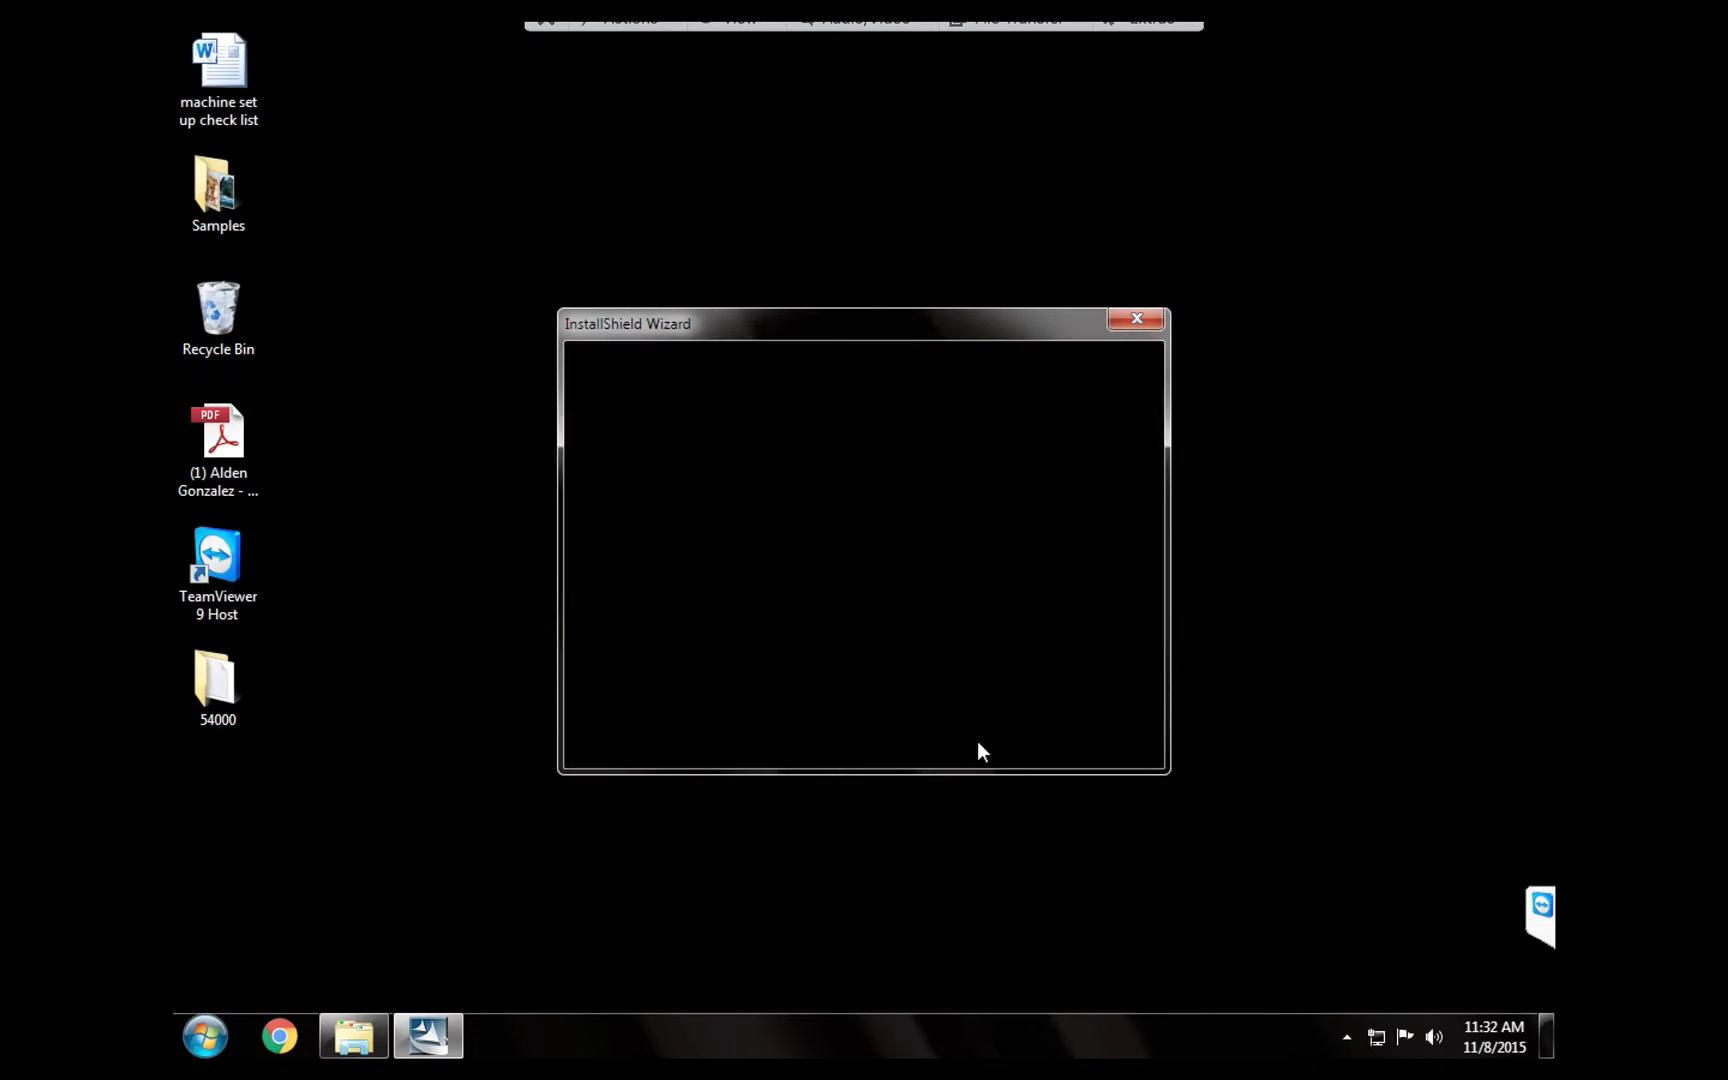
# Start a Typical install to the default location with data folder C:\Desktop Document.
pyautogui.click(996, 741)
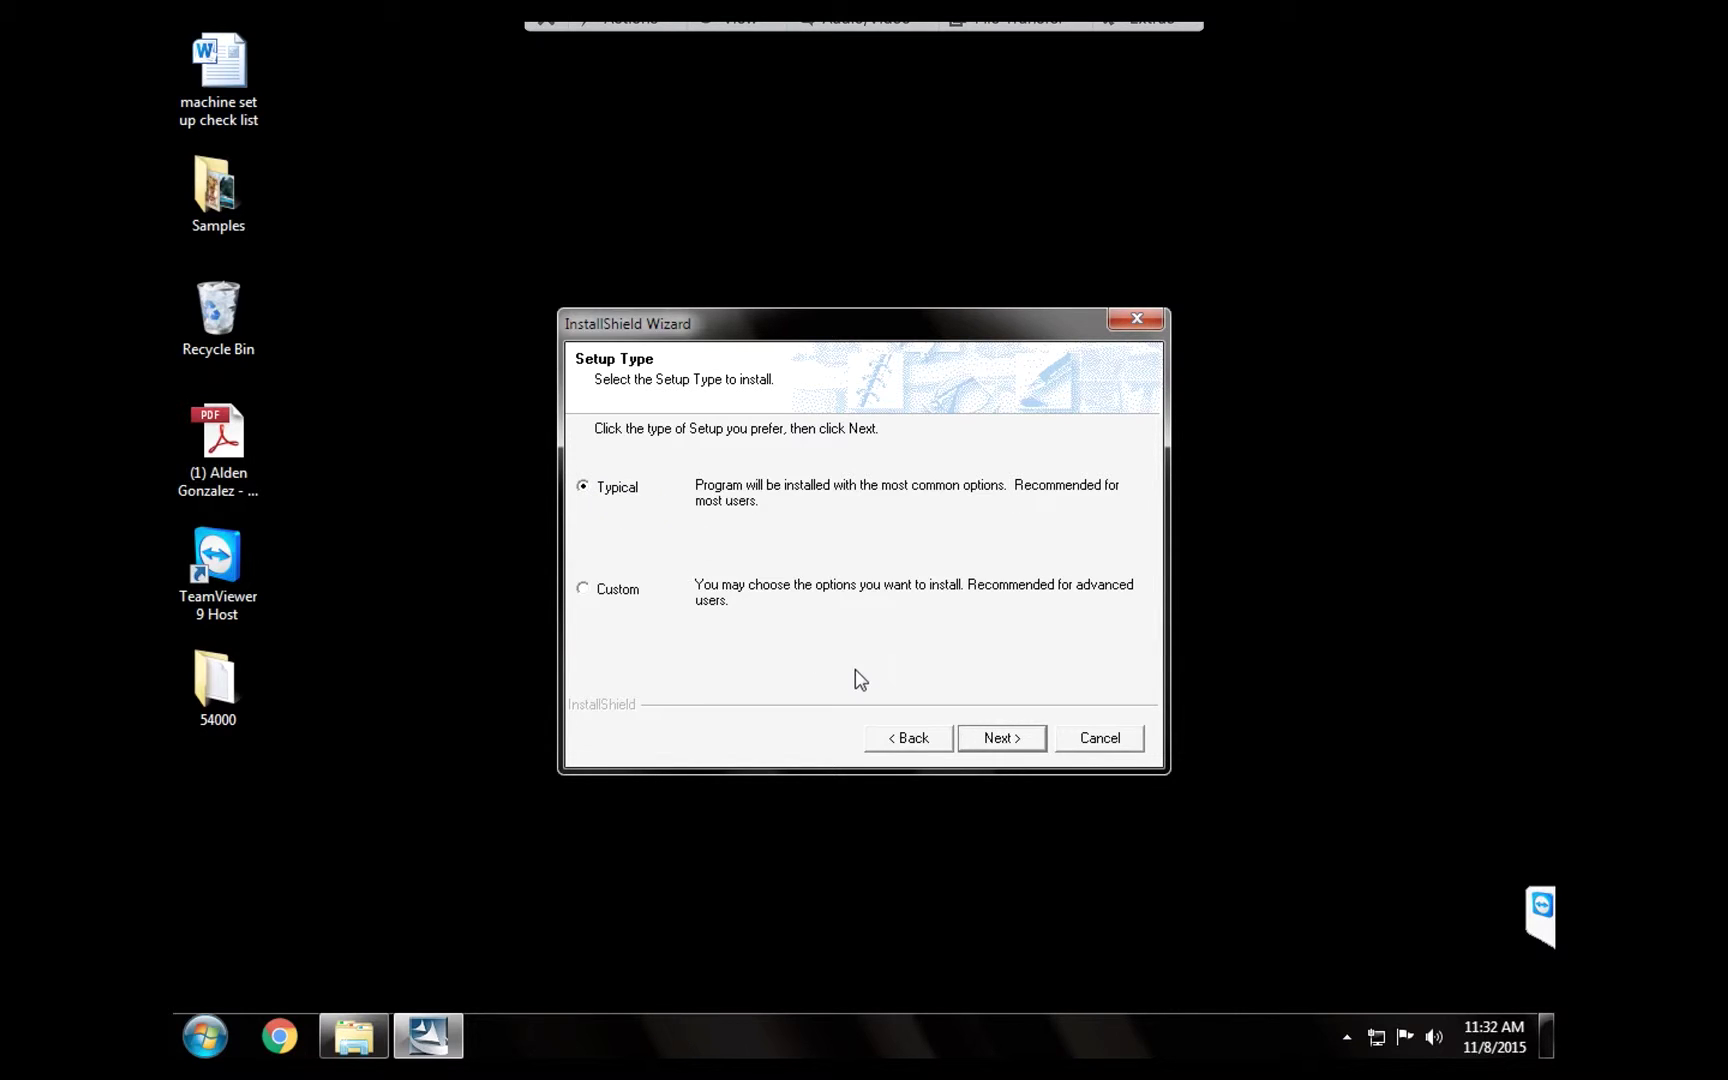
pyautogui.click(1008, 742)
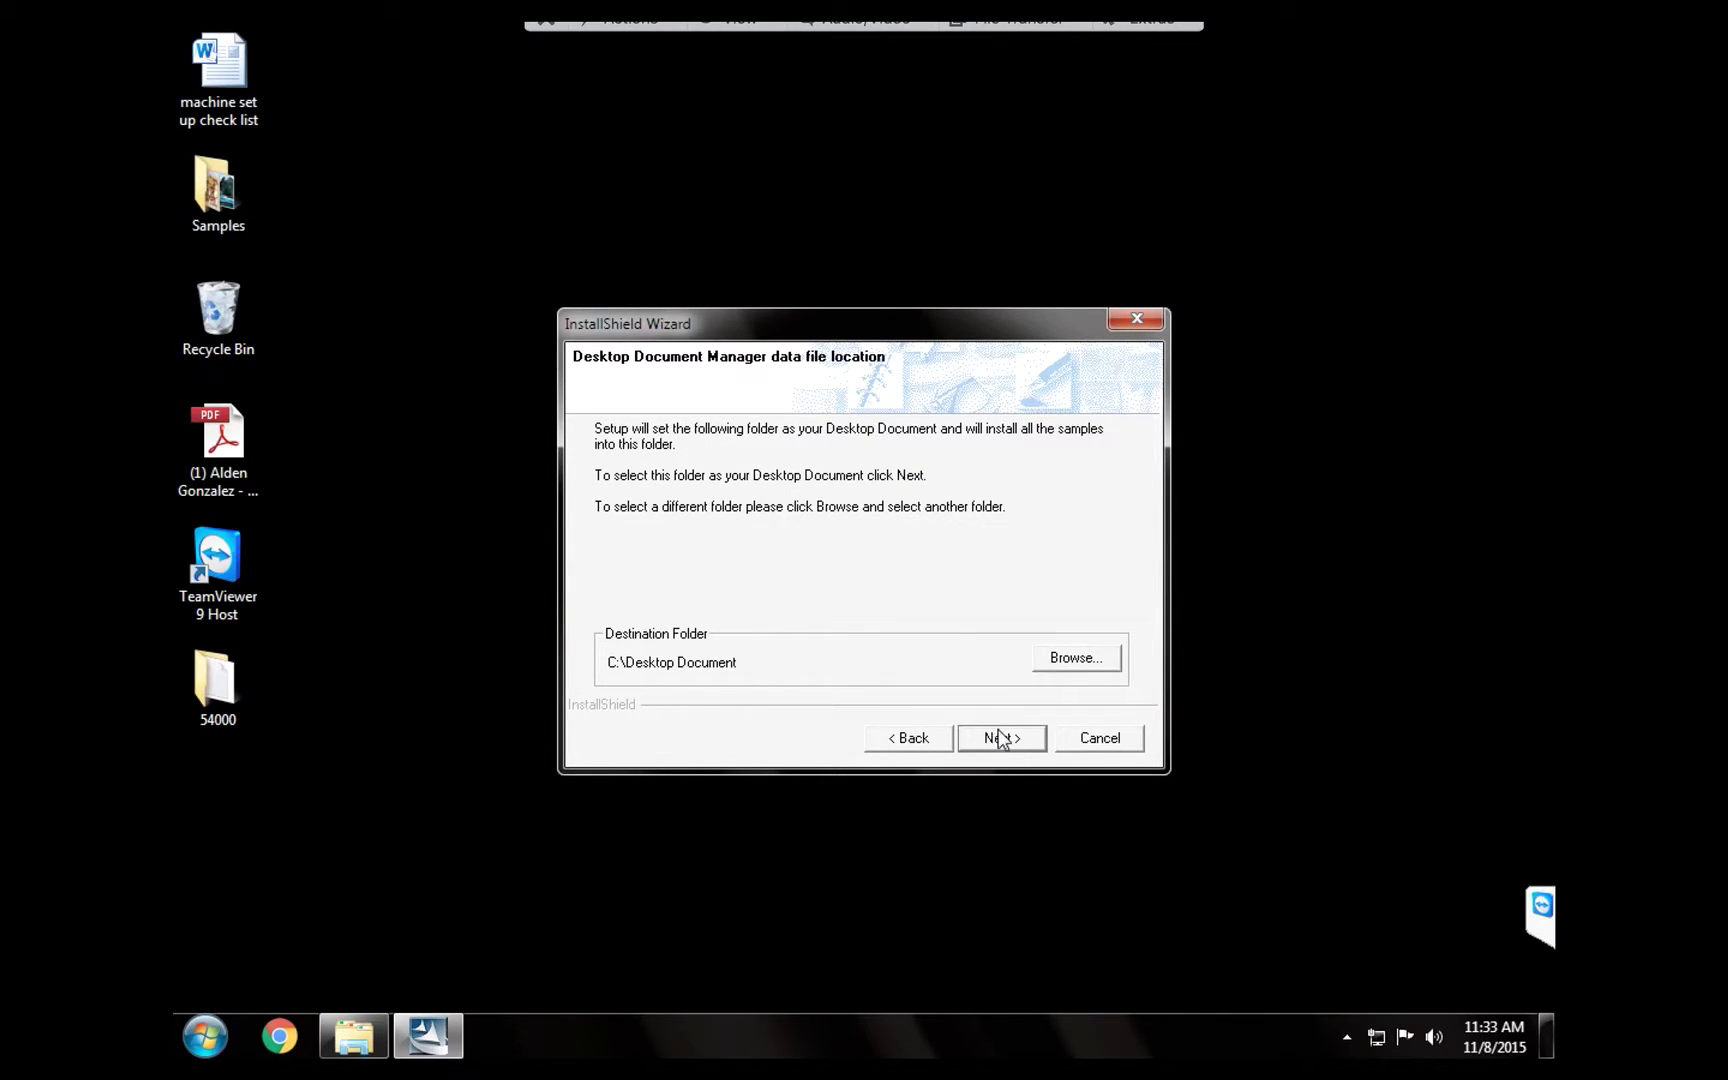
pyautogui.click(1001, 740)
pyautogui.click(1001, 742)
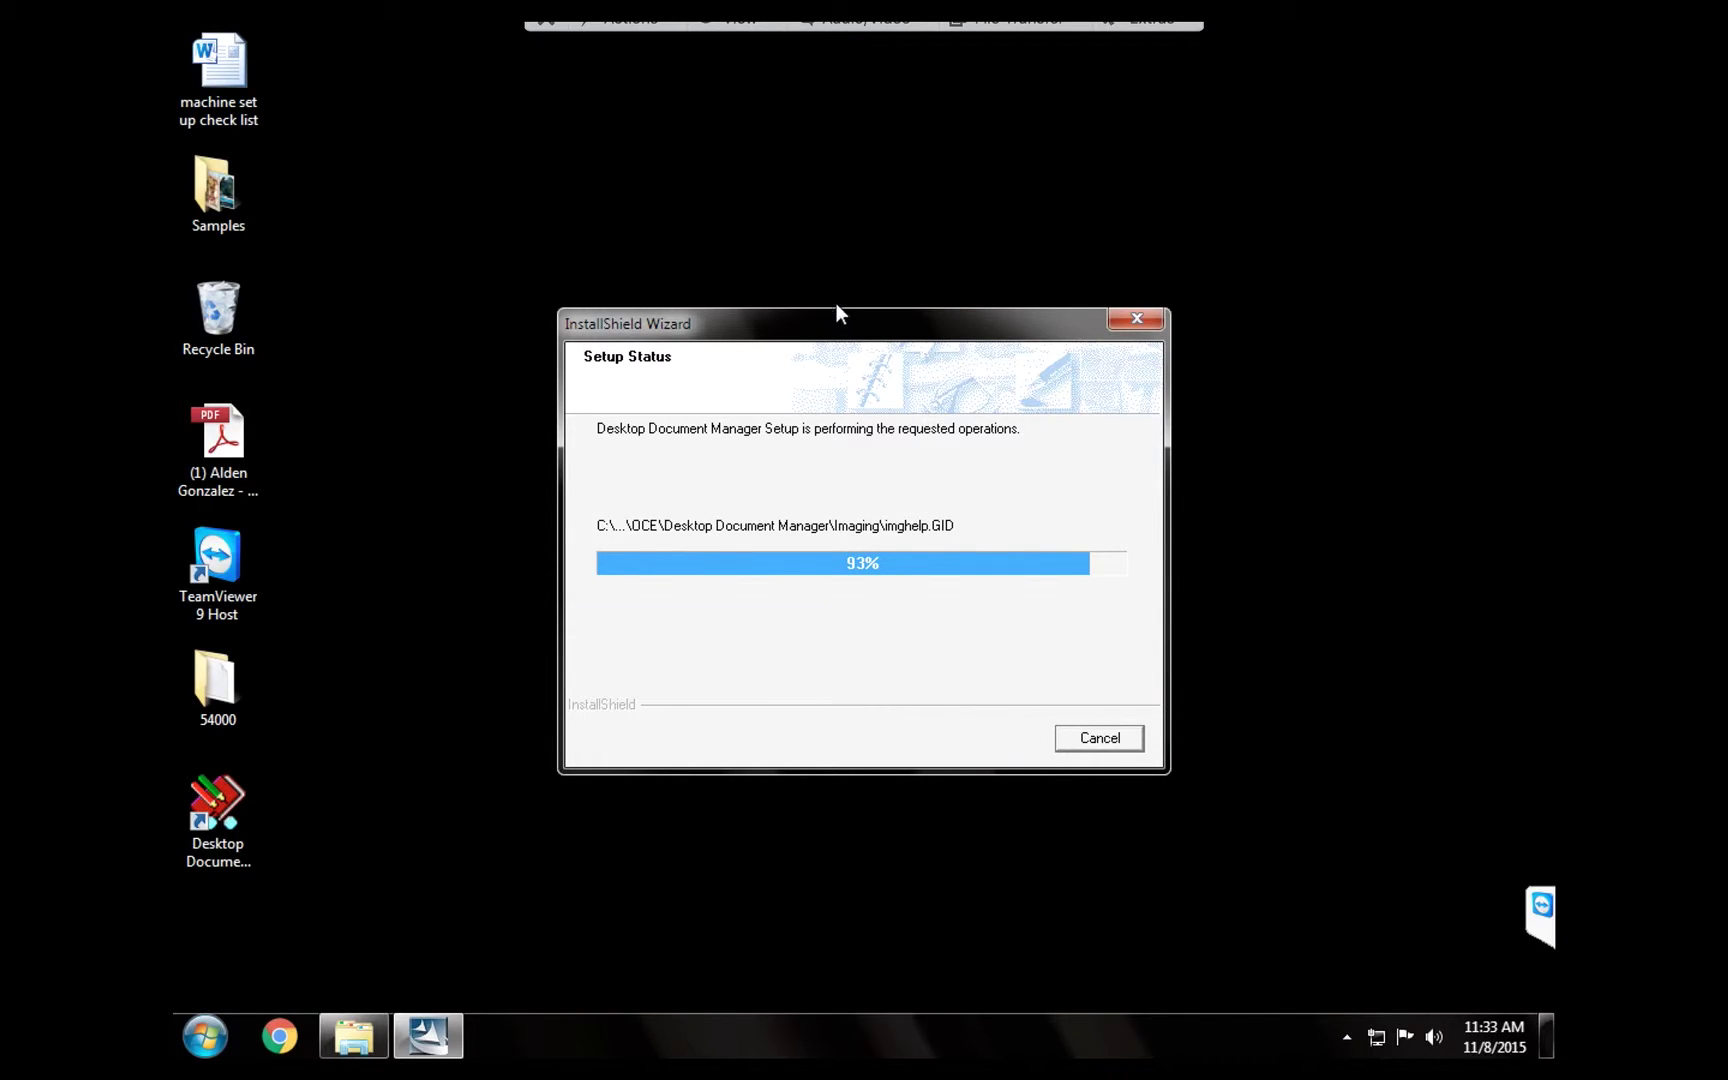
# Finish the Desktop Document Manager installation, choosing to restart the computer later.
pyautogui.moveTo(819, 321); pyautogui.dragTo(828, 258)
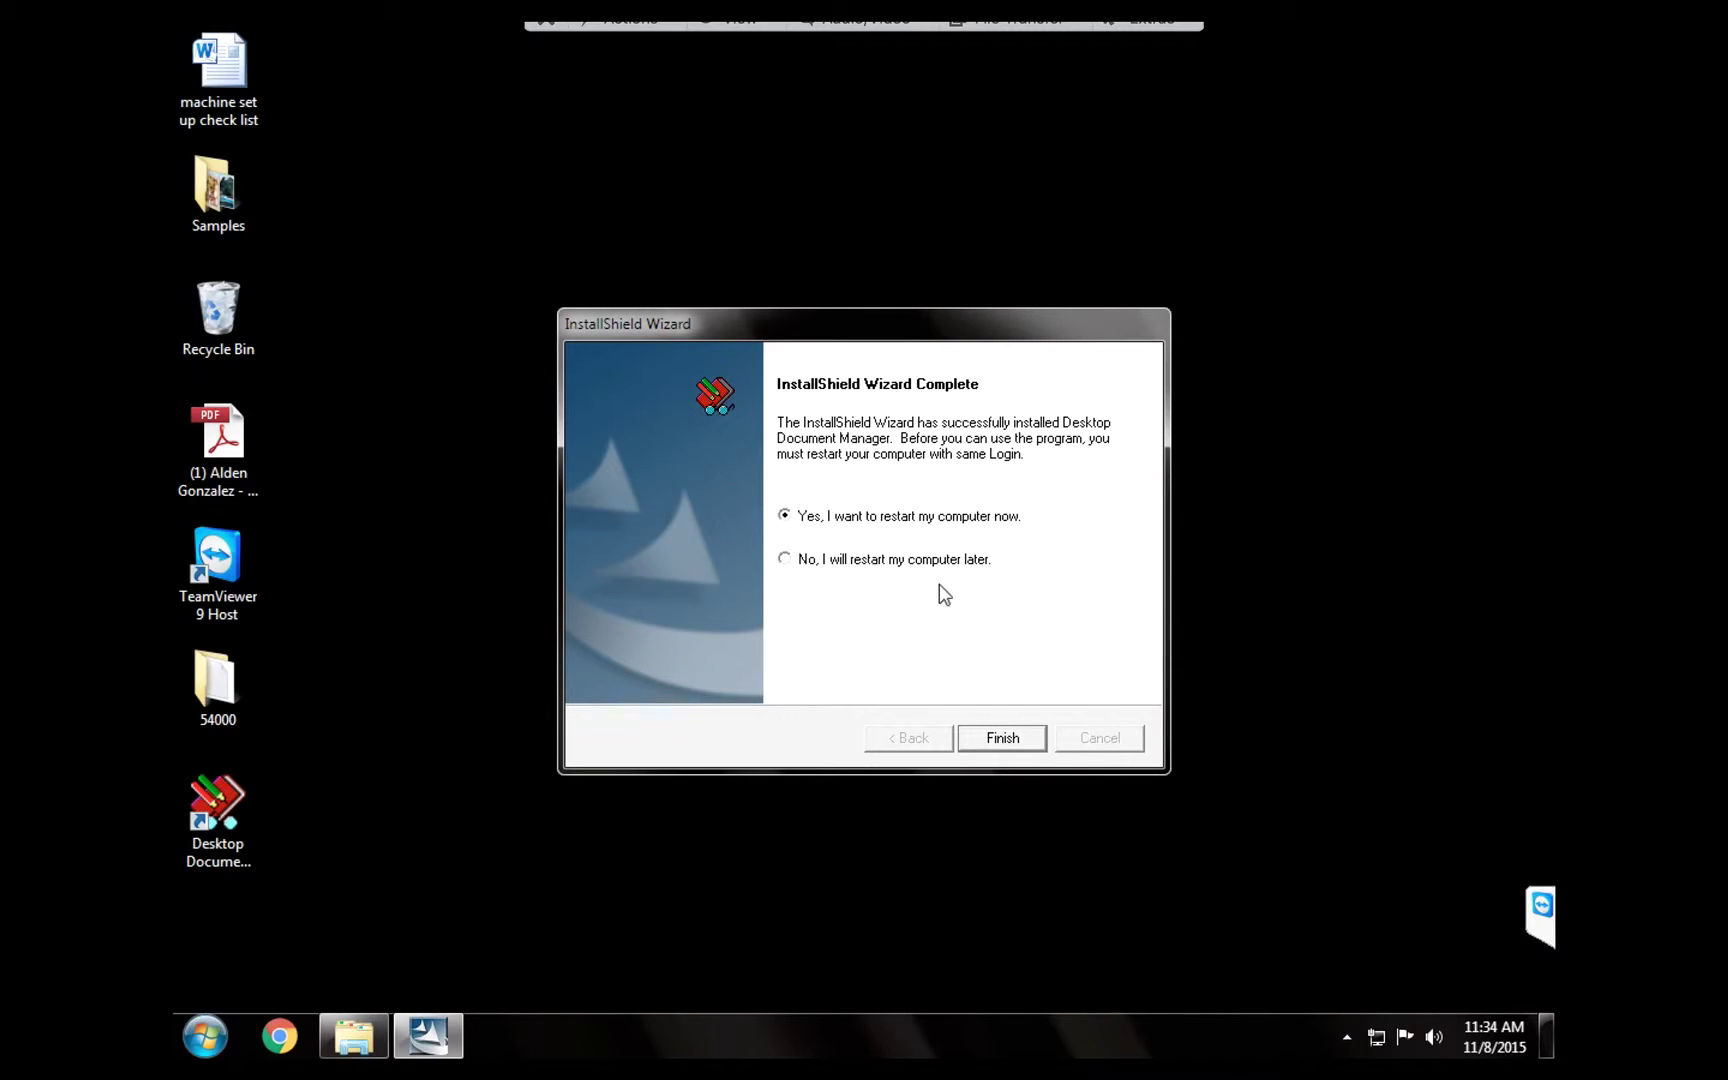
pyautogui.click(784, 556)
pyautogui.click(1002, 740)
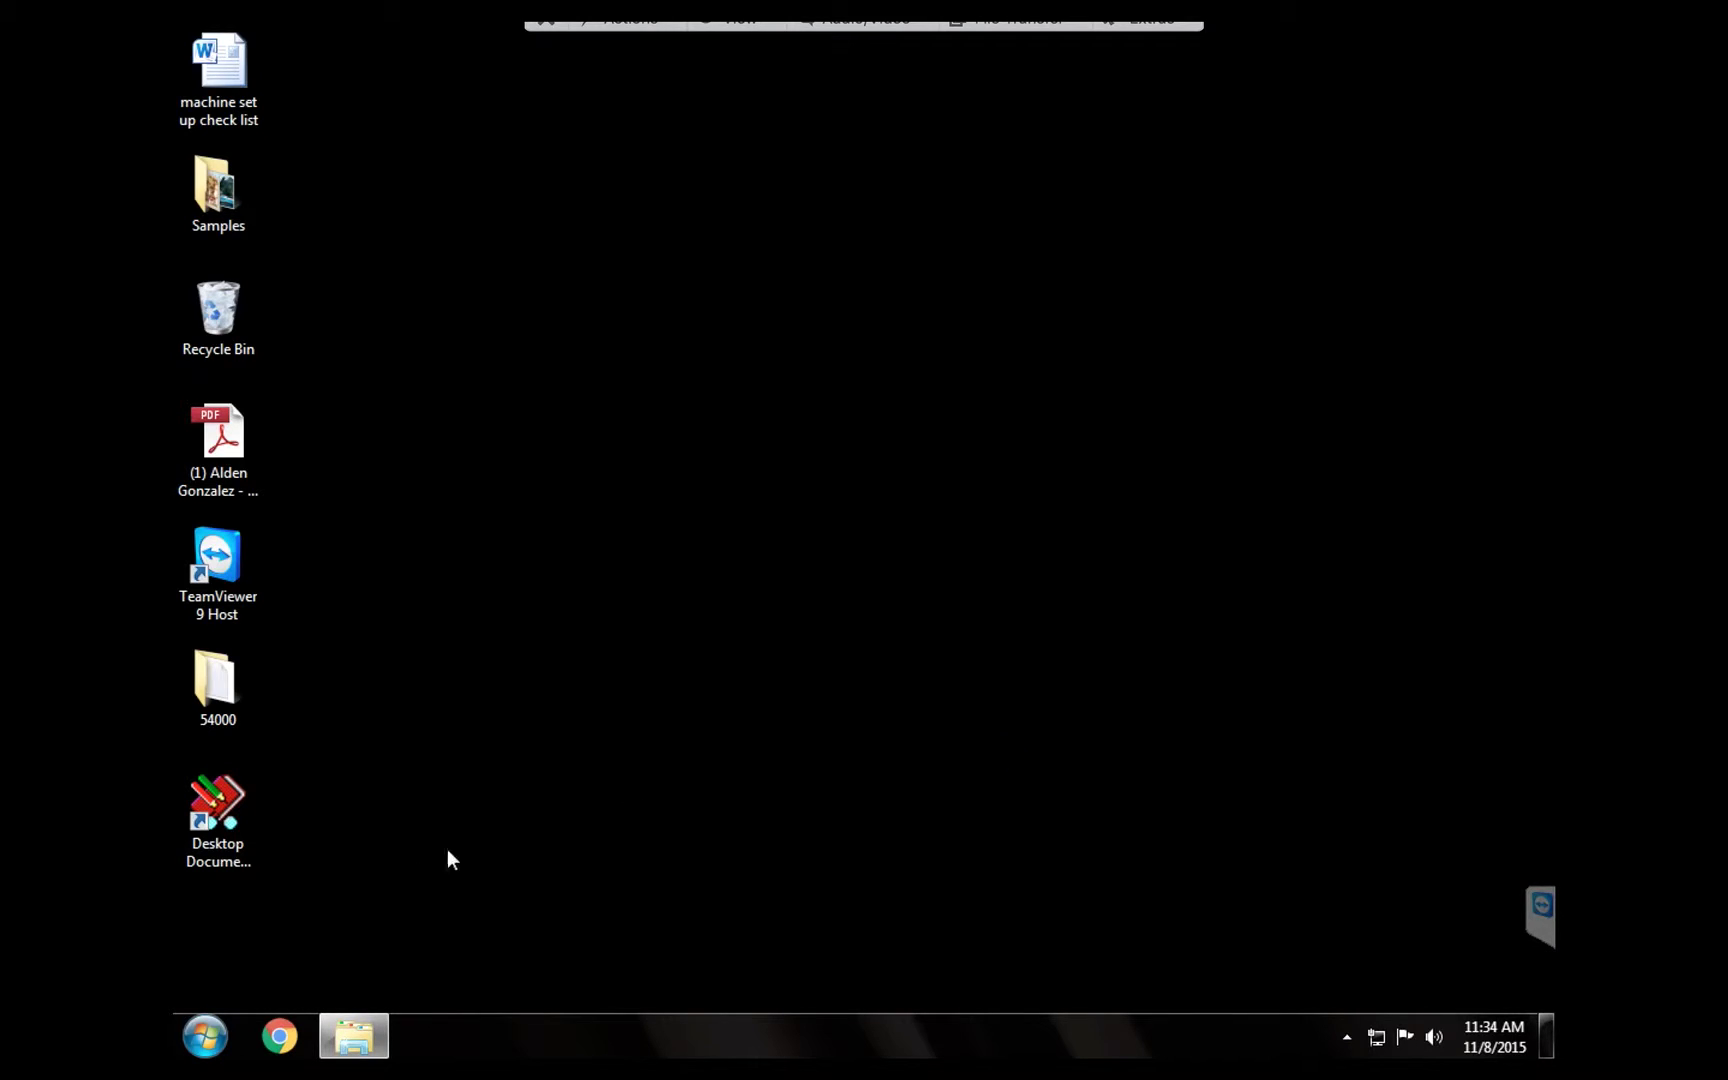
# Launch Network Scanner Configuration Tool from the Desktop Document Manager program folder in All Programs.
pyautogui.click(206, 1042)
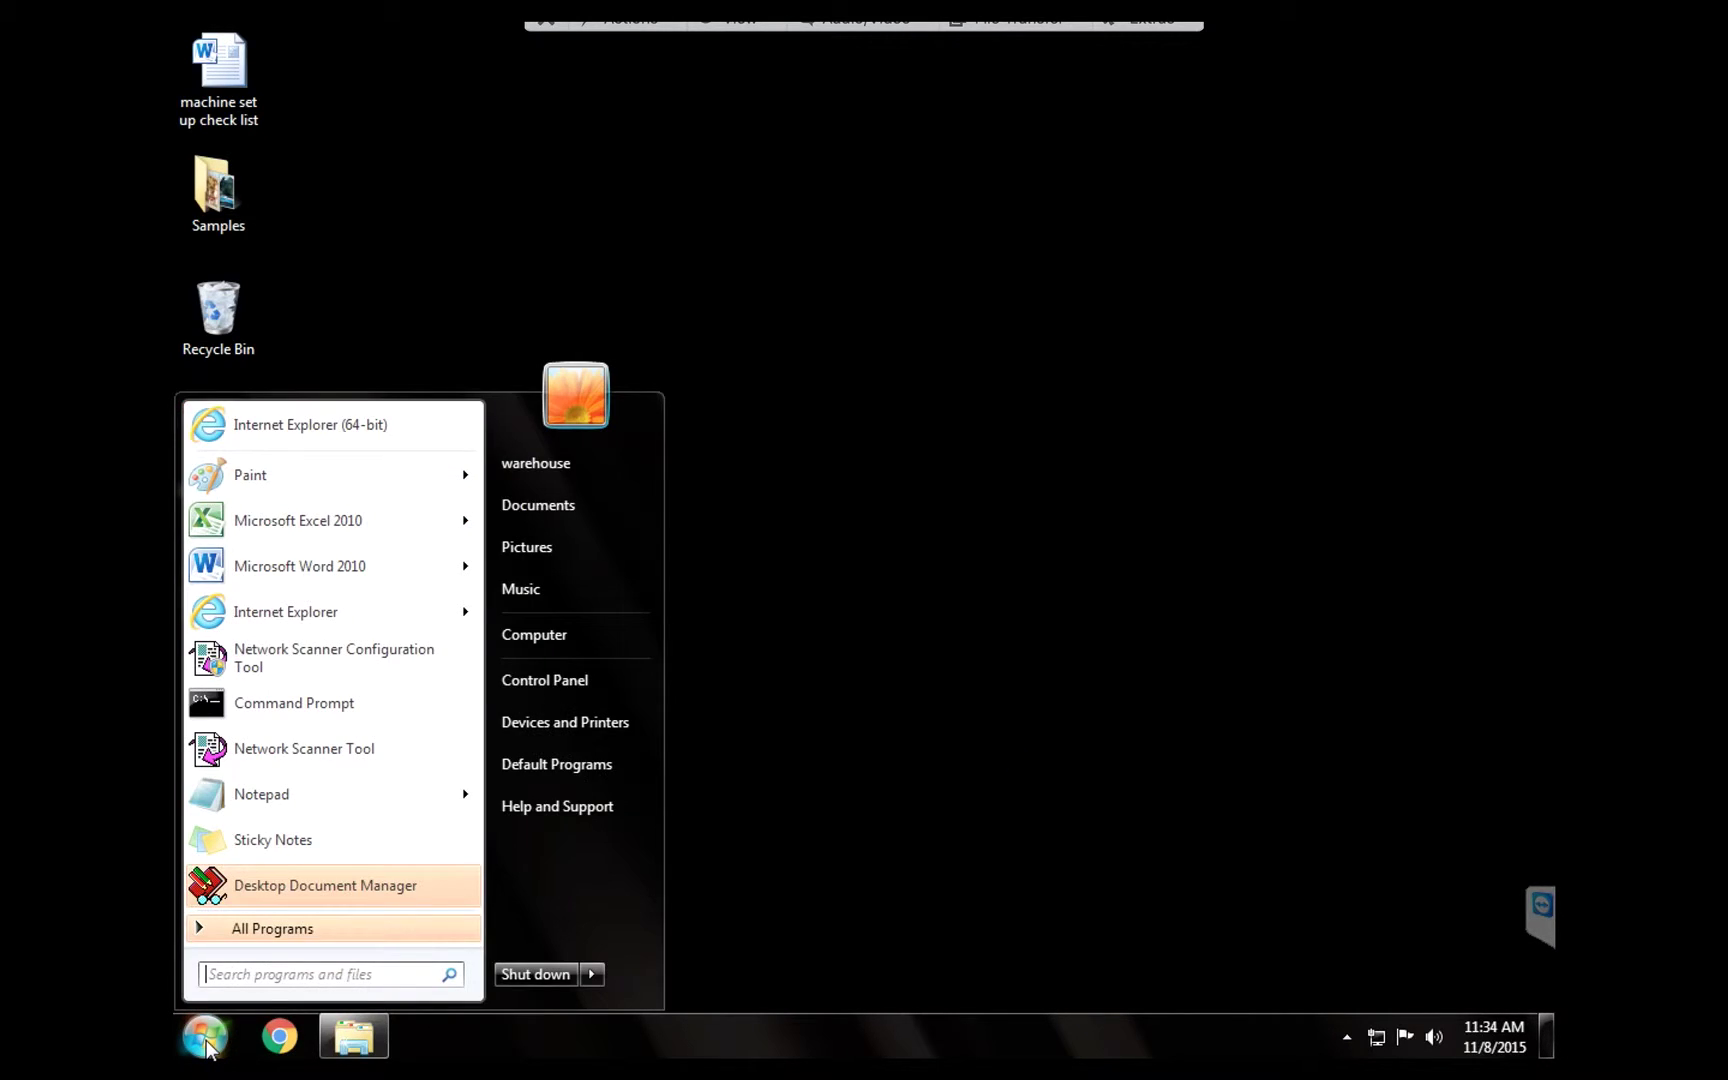
pyautogui.click(327, 931)
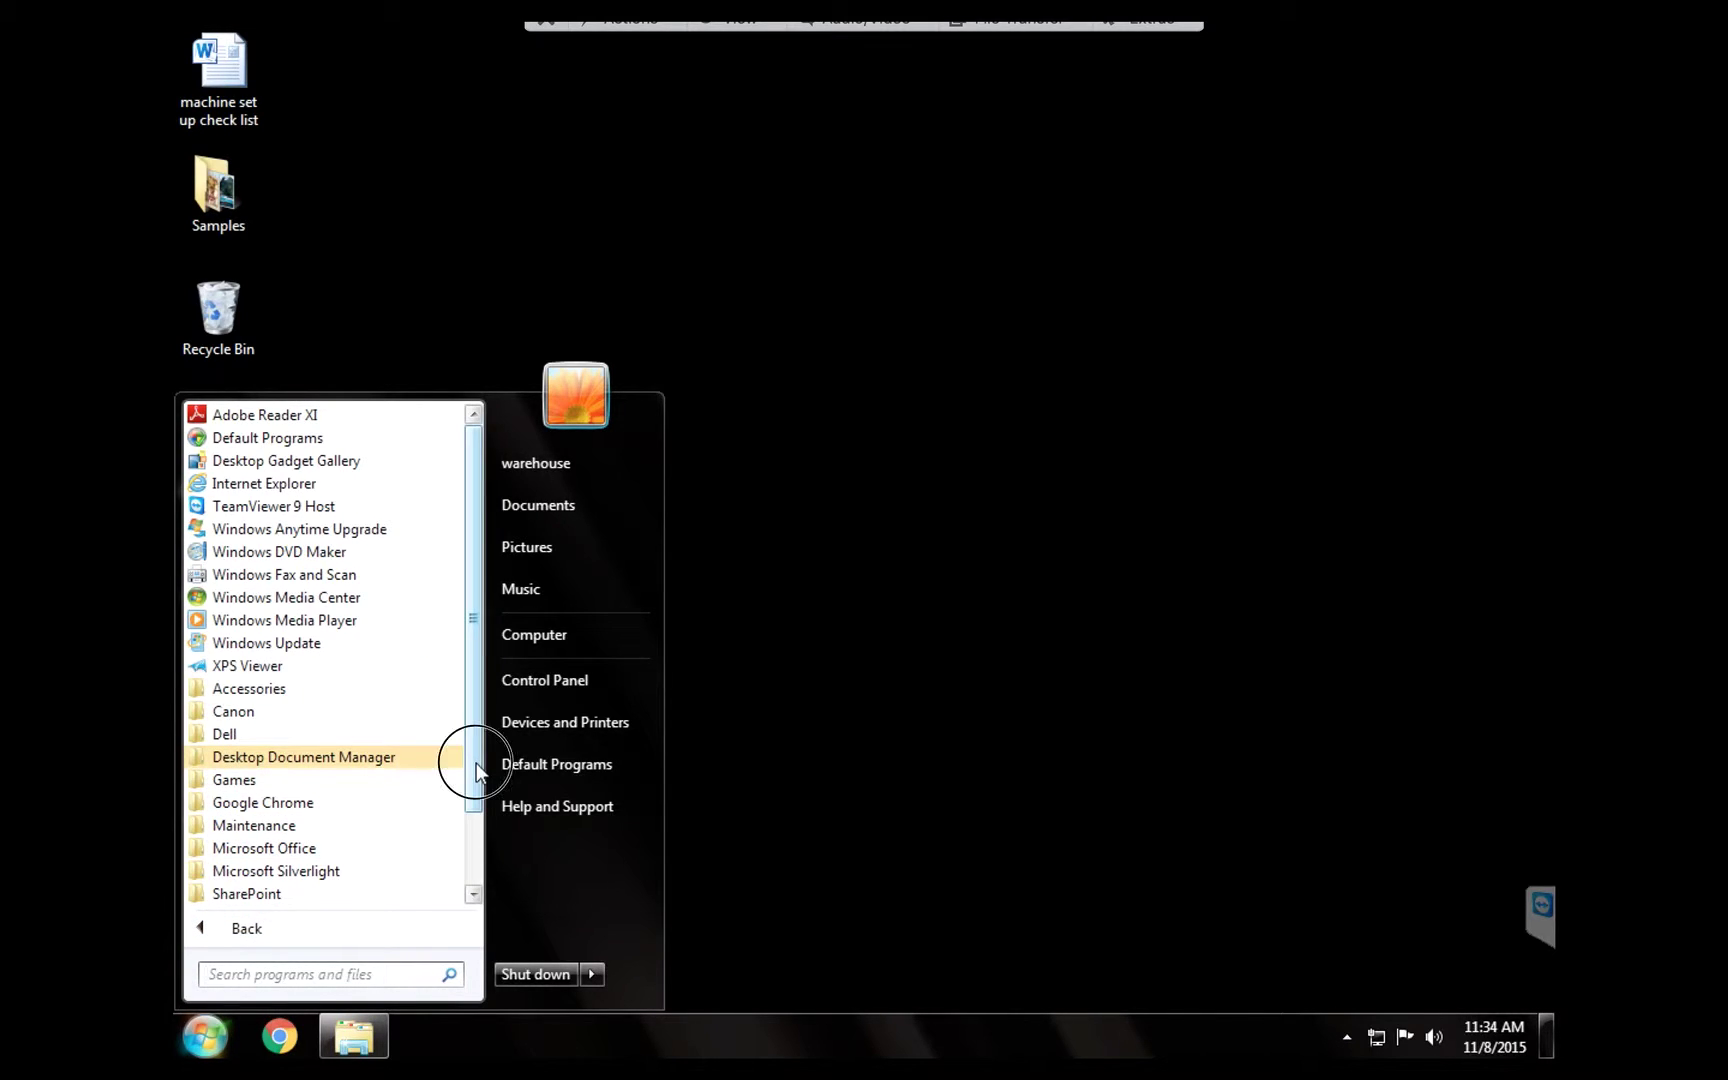
pyautogui.moveTo(465, 768); pyautogui.dragTo(470, 850)
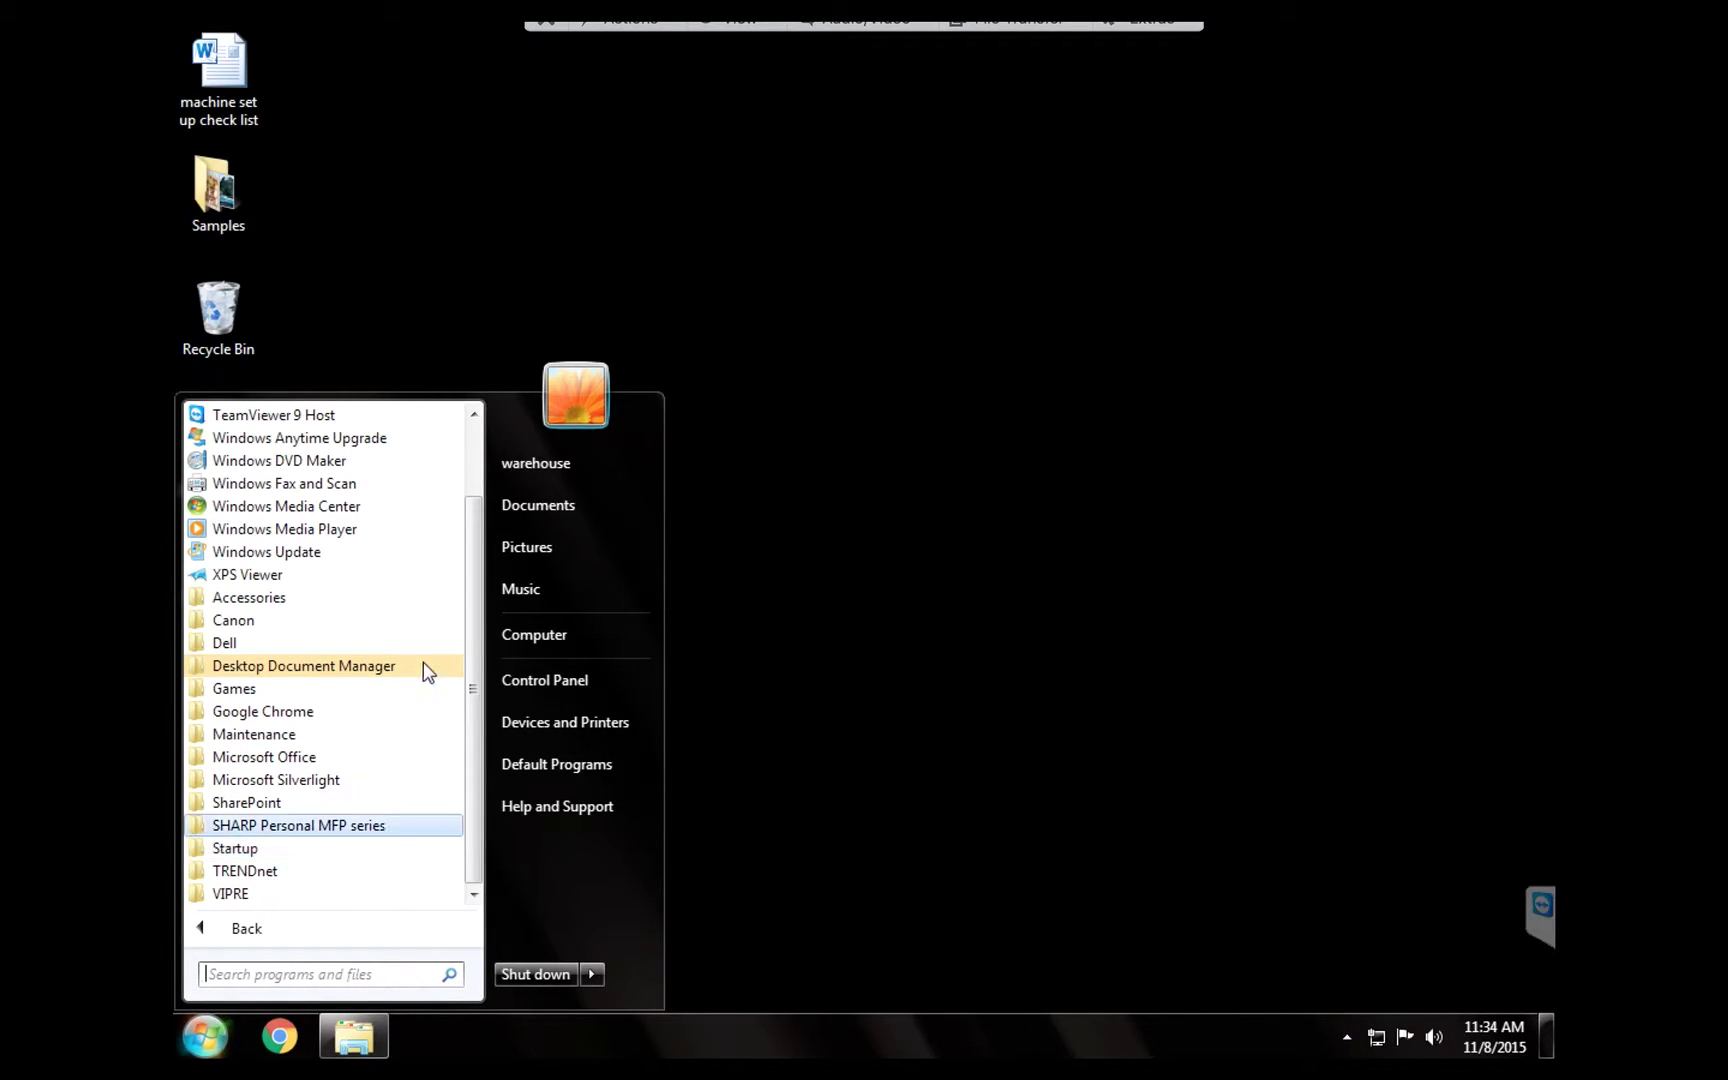
pyautogui.click(395, 666)
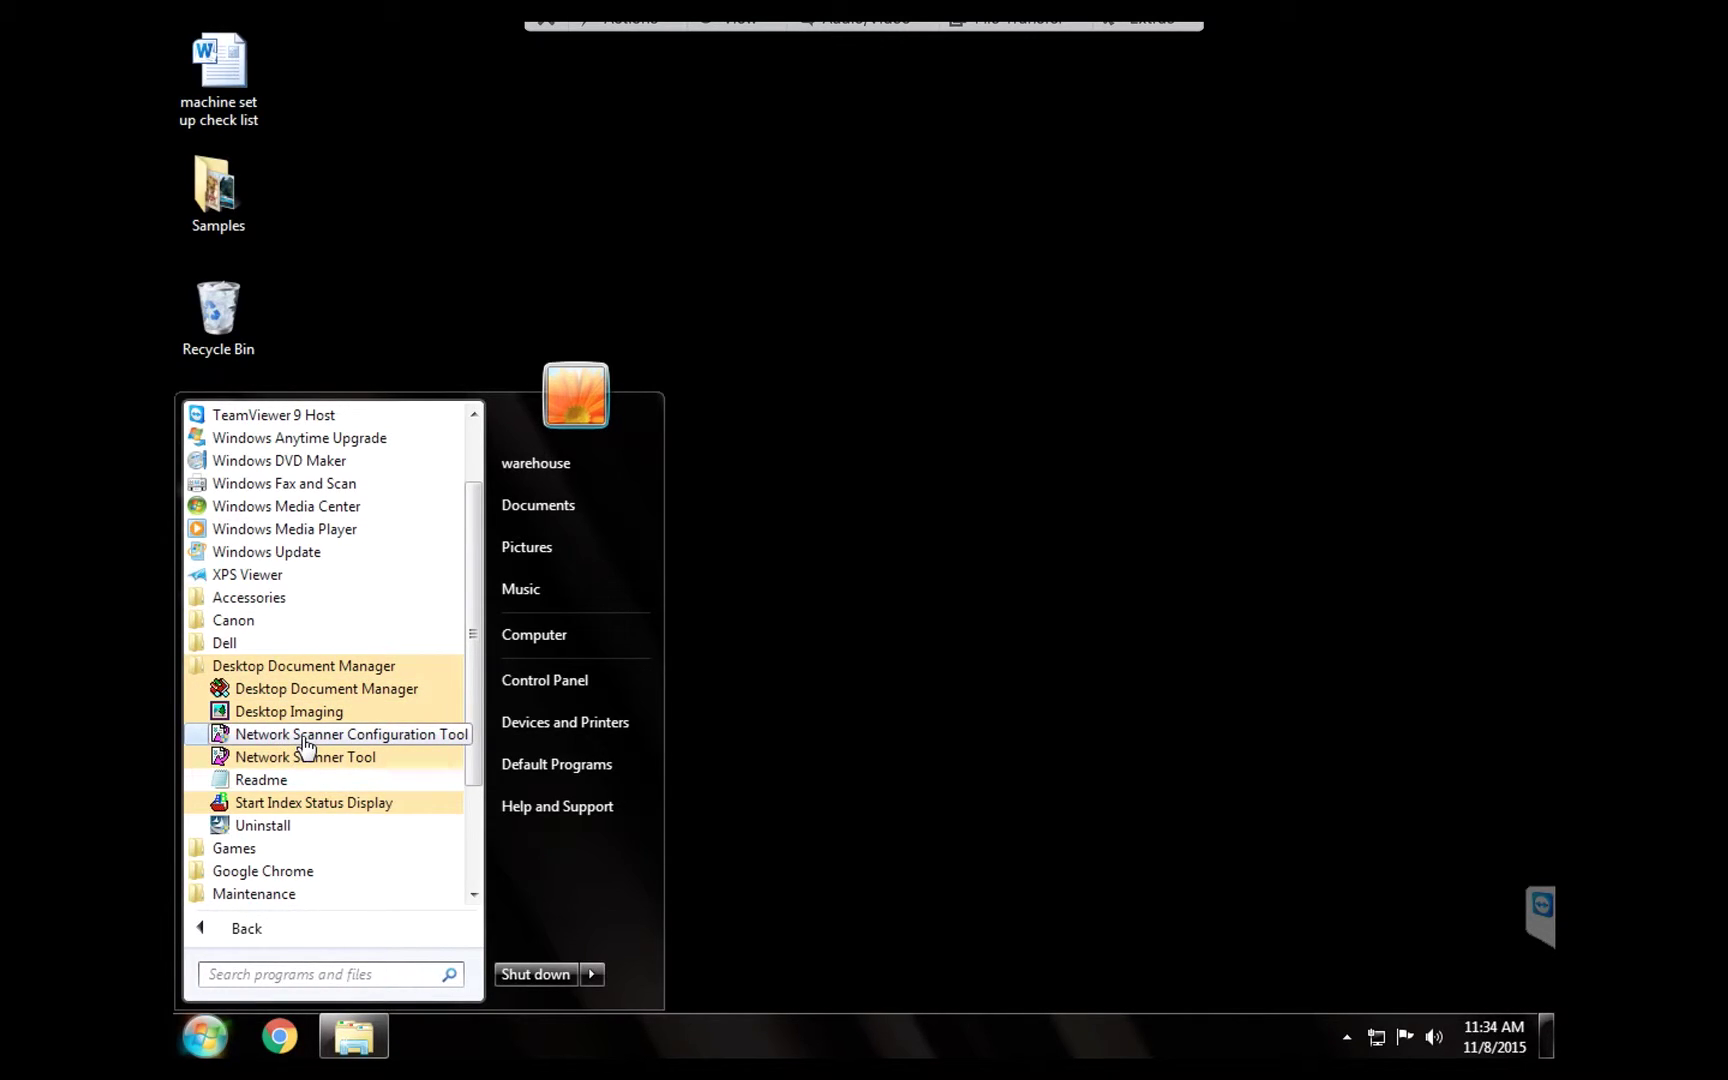
pyautogui.click(304, 738)
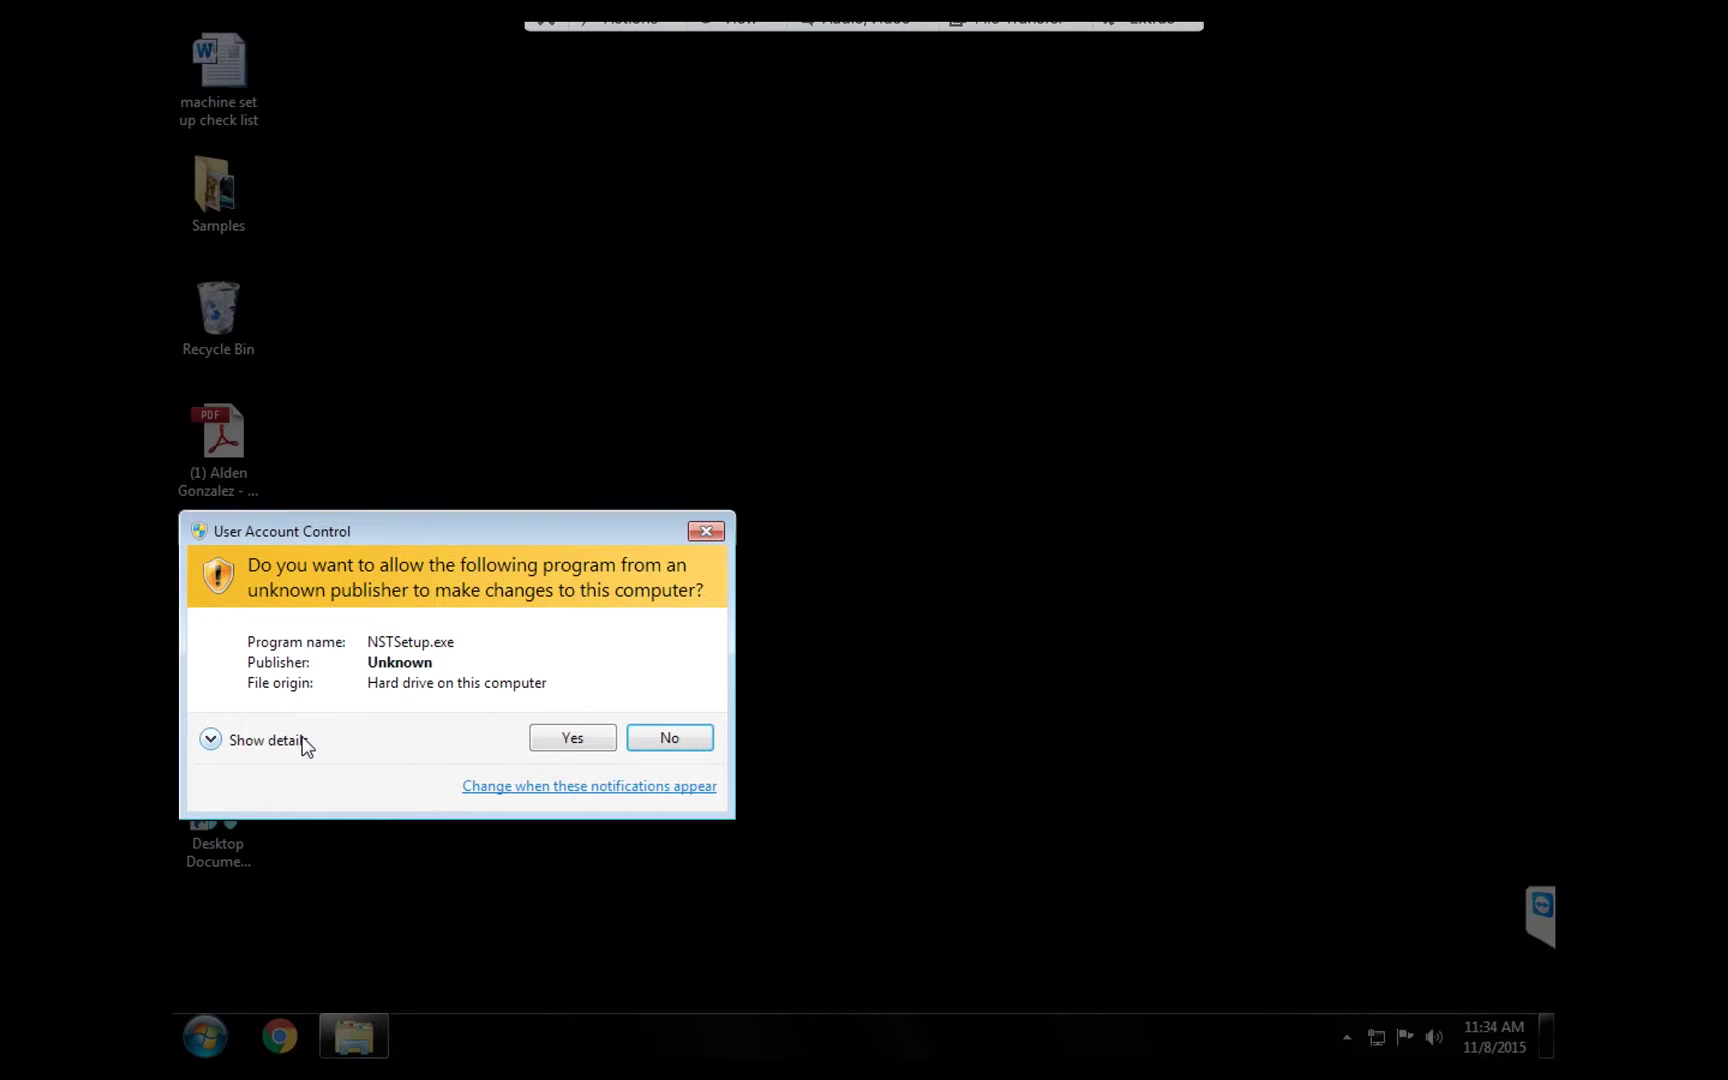
# Allow NSTSetup.exe to run and start the network scanner search.
pyautogui.click(576, 739)
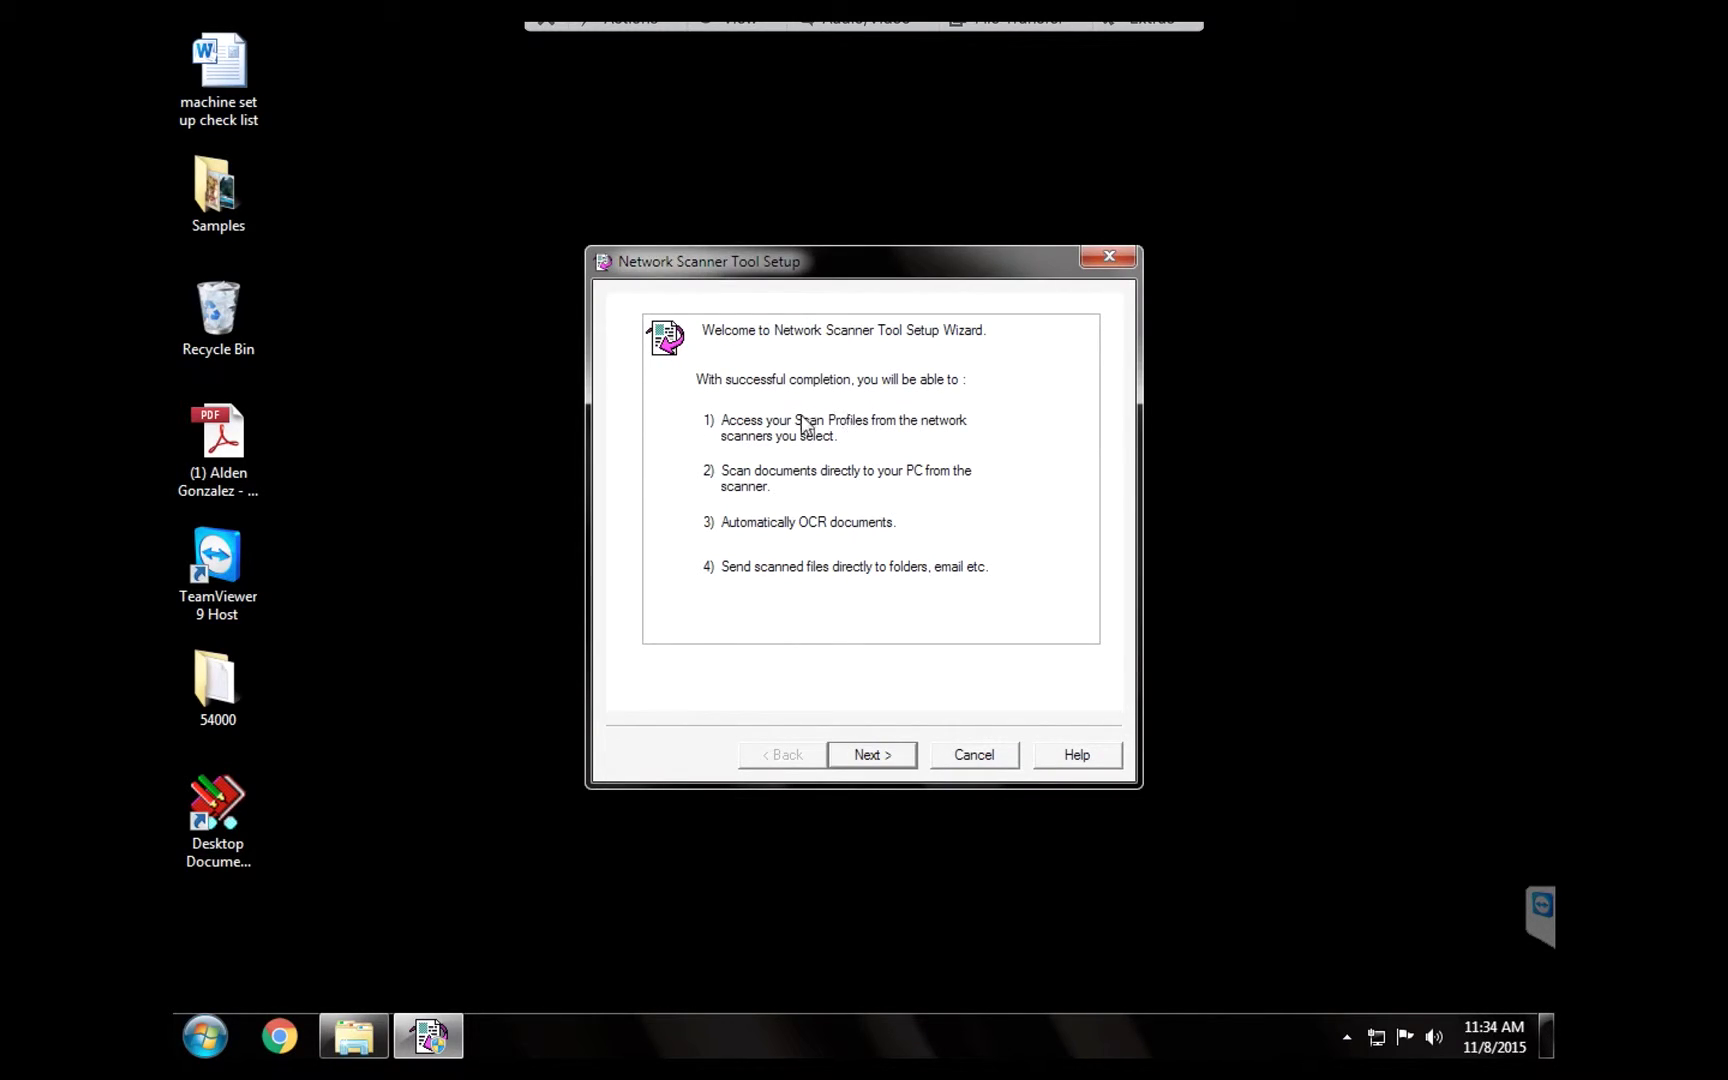
pyautogui.click(851, 756)
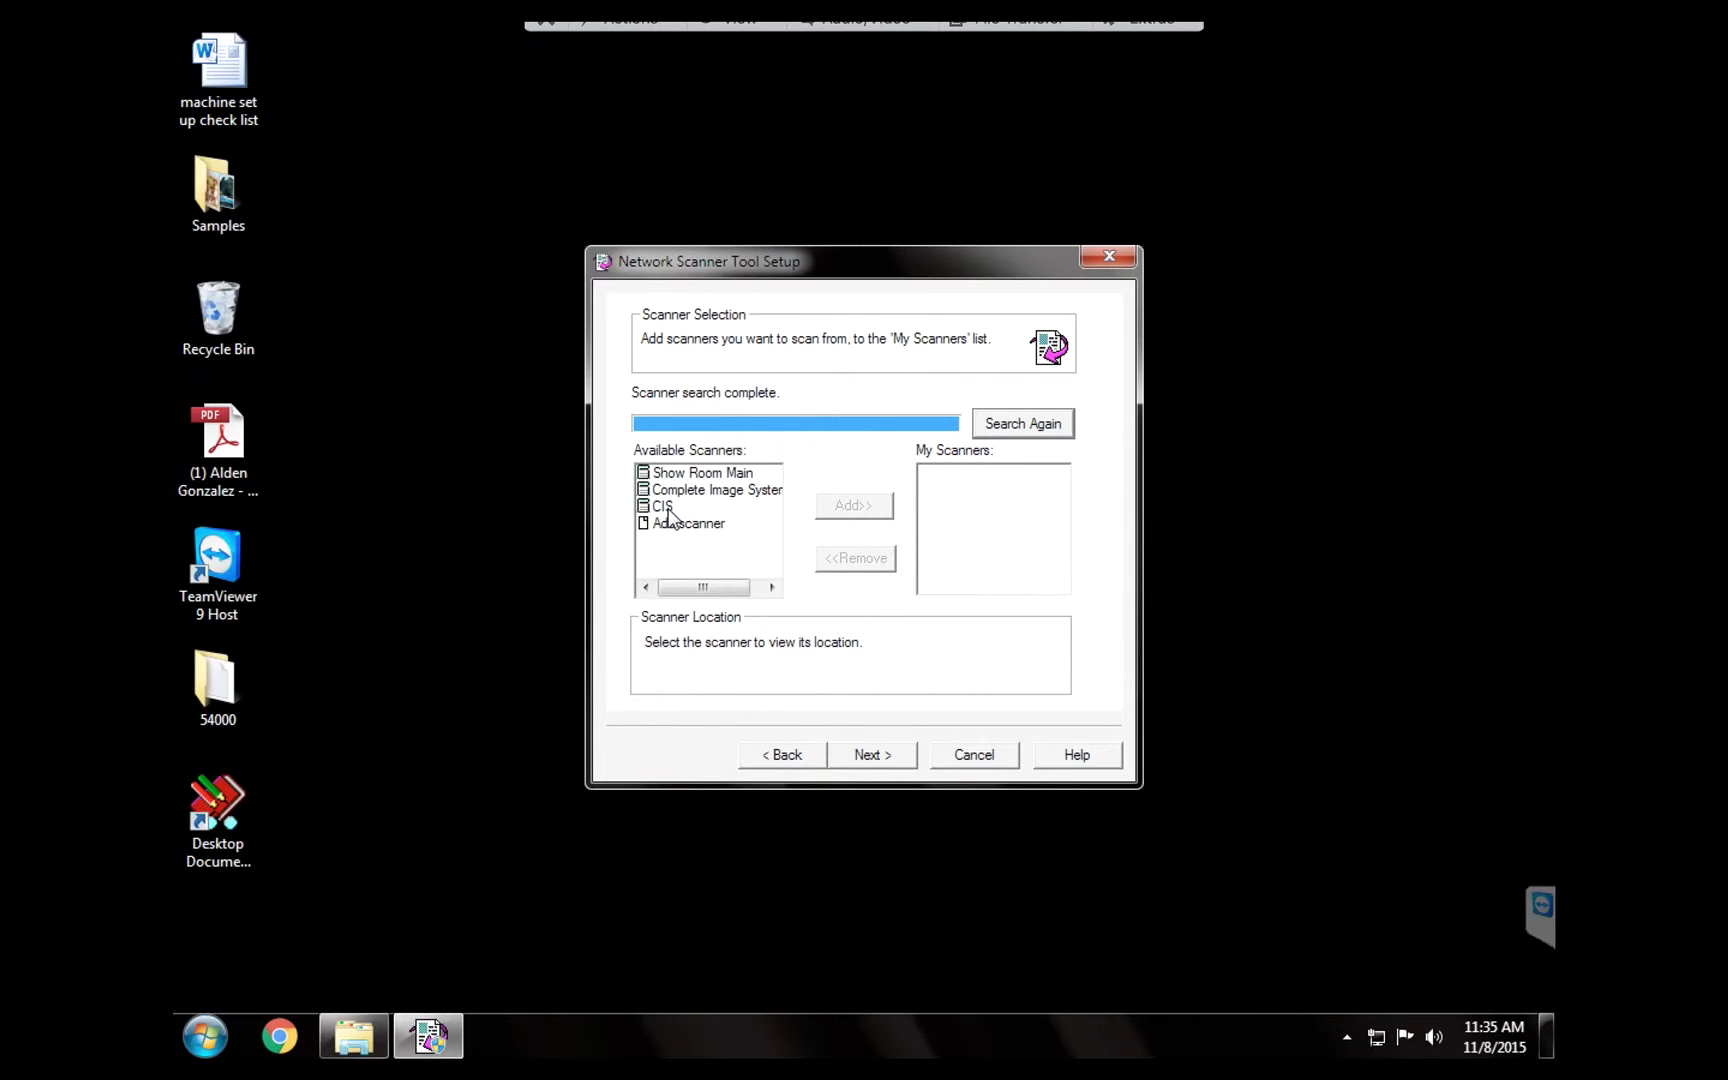
# Add the Show Room Main copier to My Scanners and continue to profile naming.
pyautogui.click(716, 474)
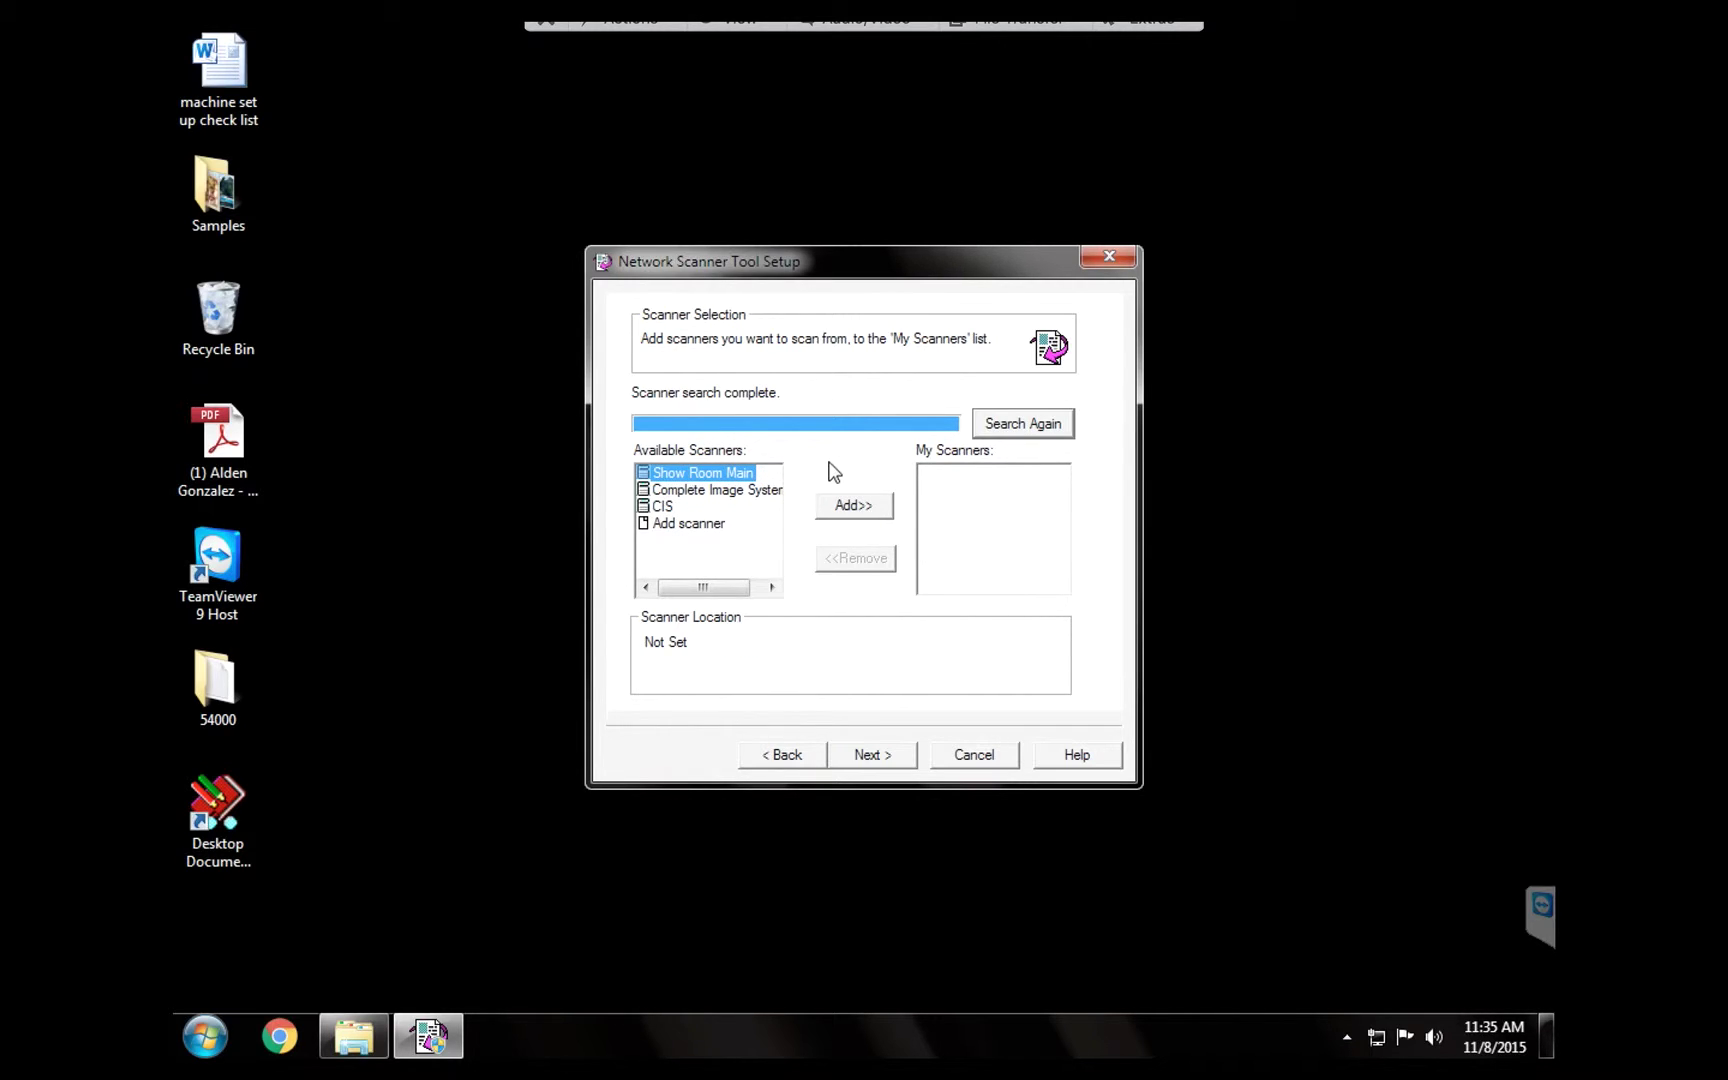
pyautogui.click(853, 505)
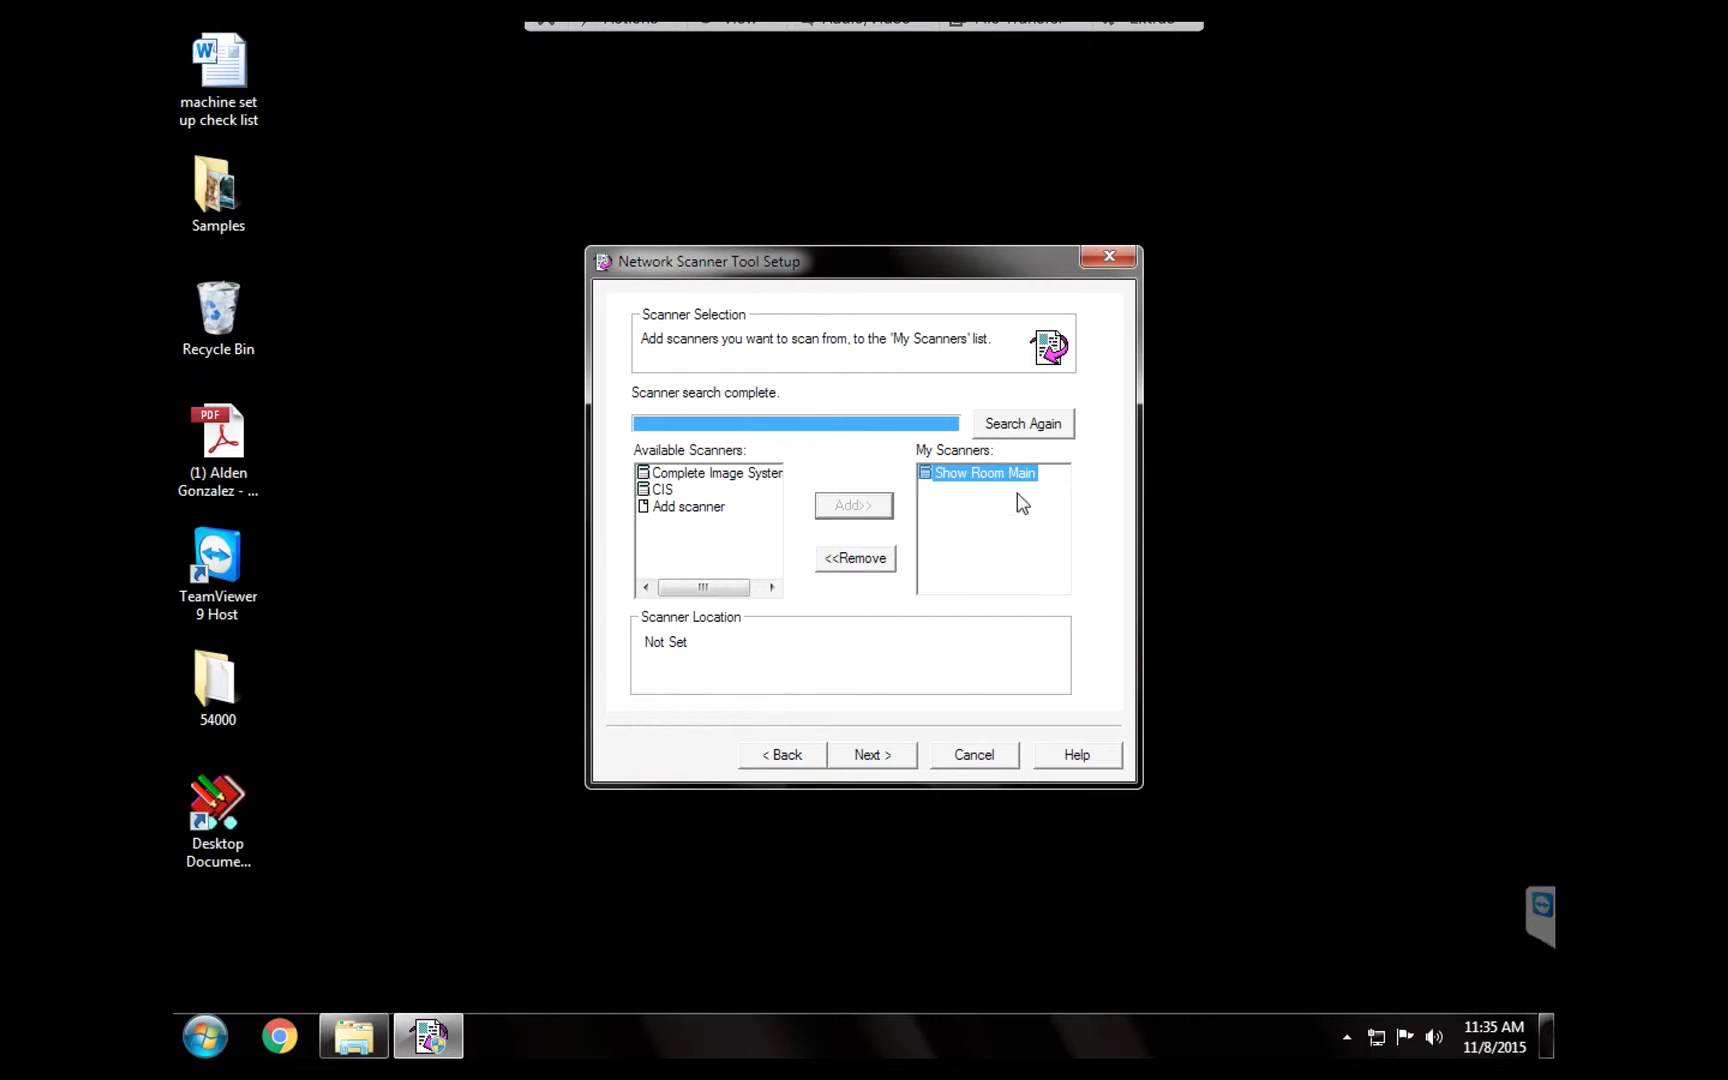
pyautogui.click(869, 754)
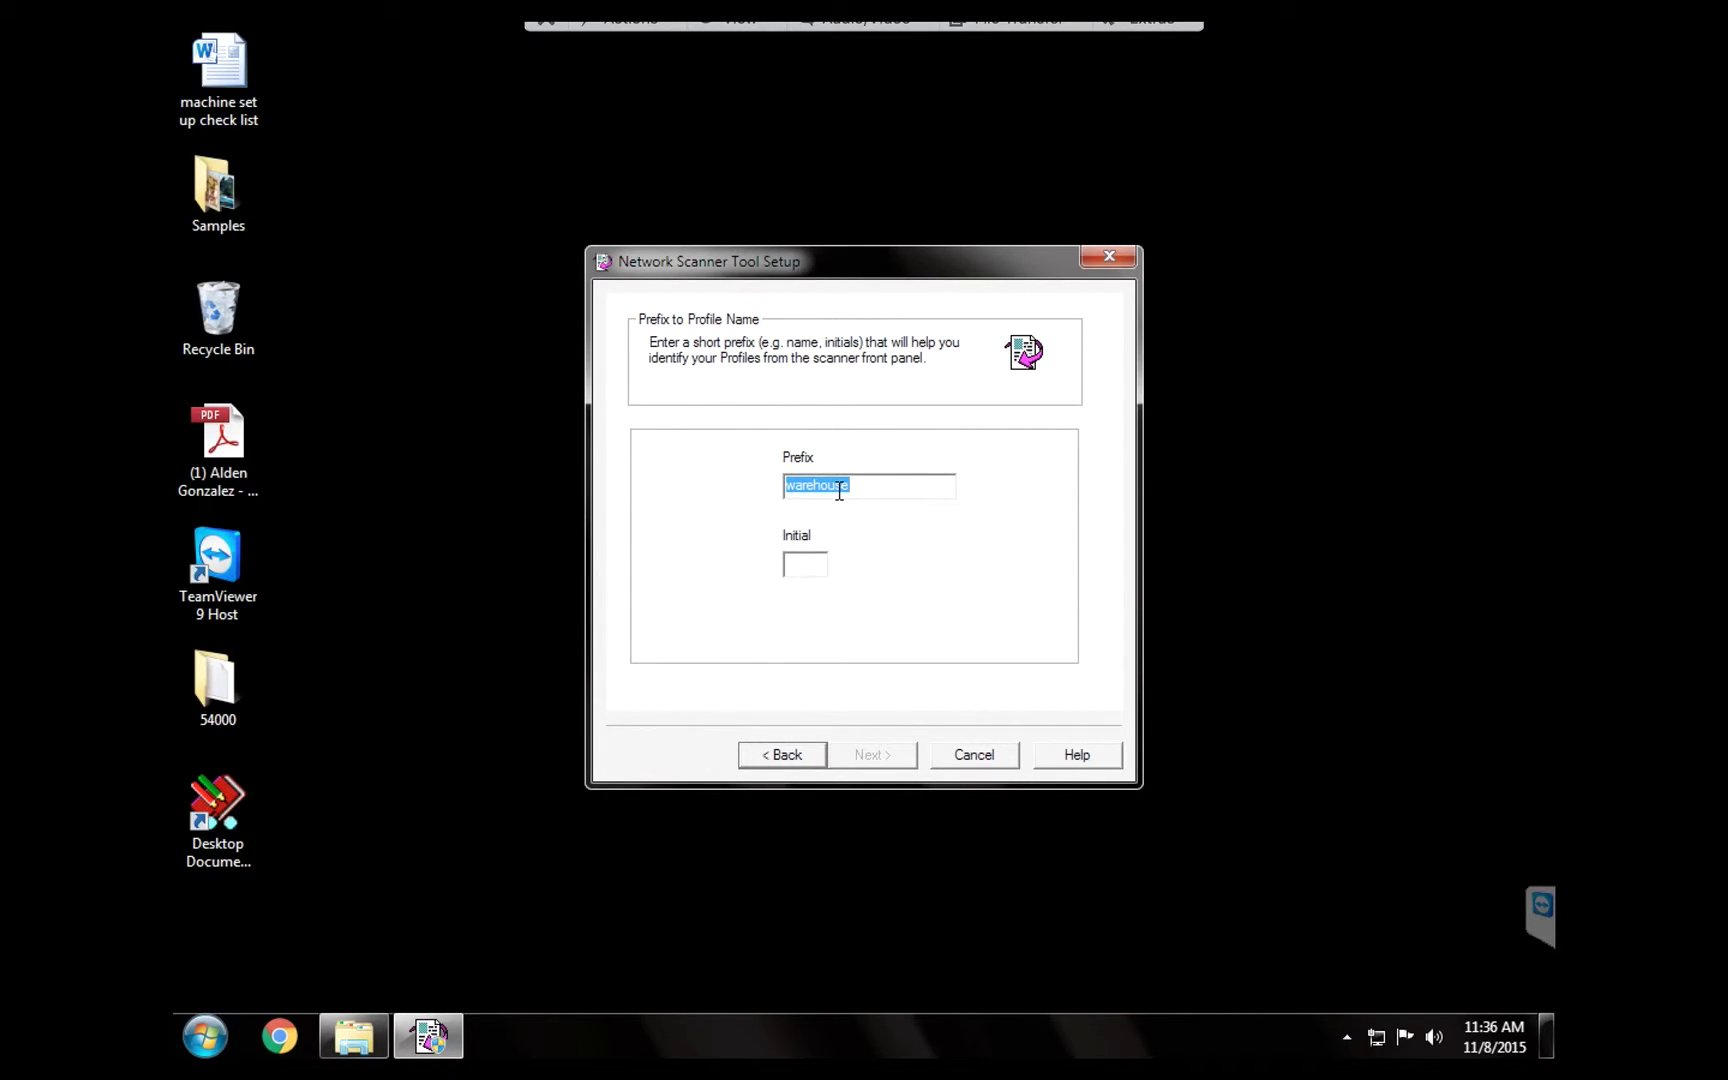
# Enter w as the initial and continue to profile selection.
pyautogui.click(799, 568)
pyautogui.write('w')
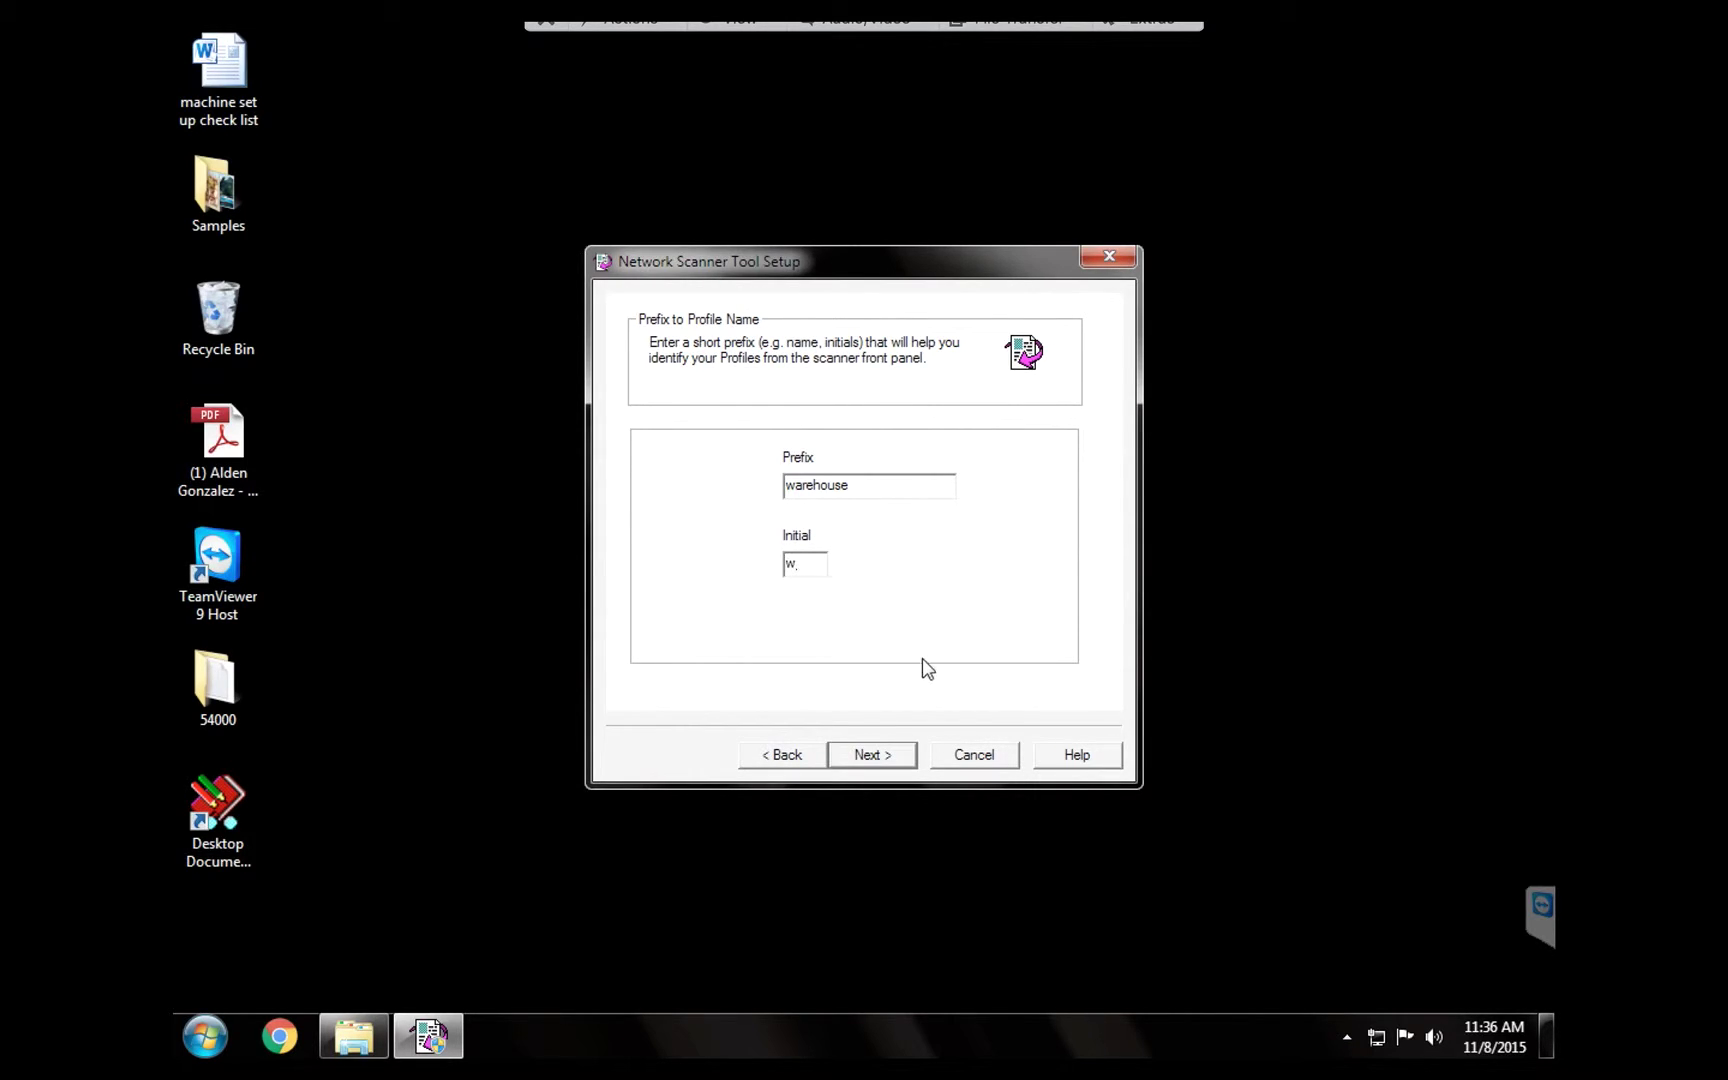
pyautogui.click(886, 756)
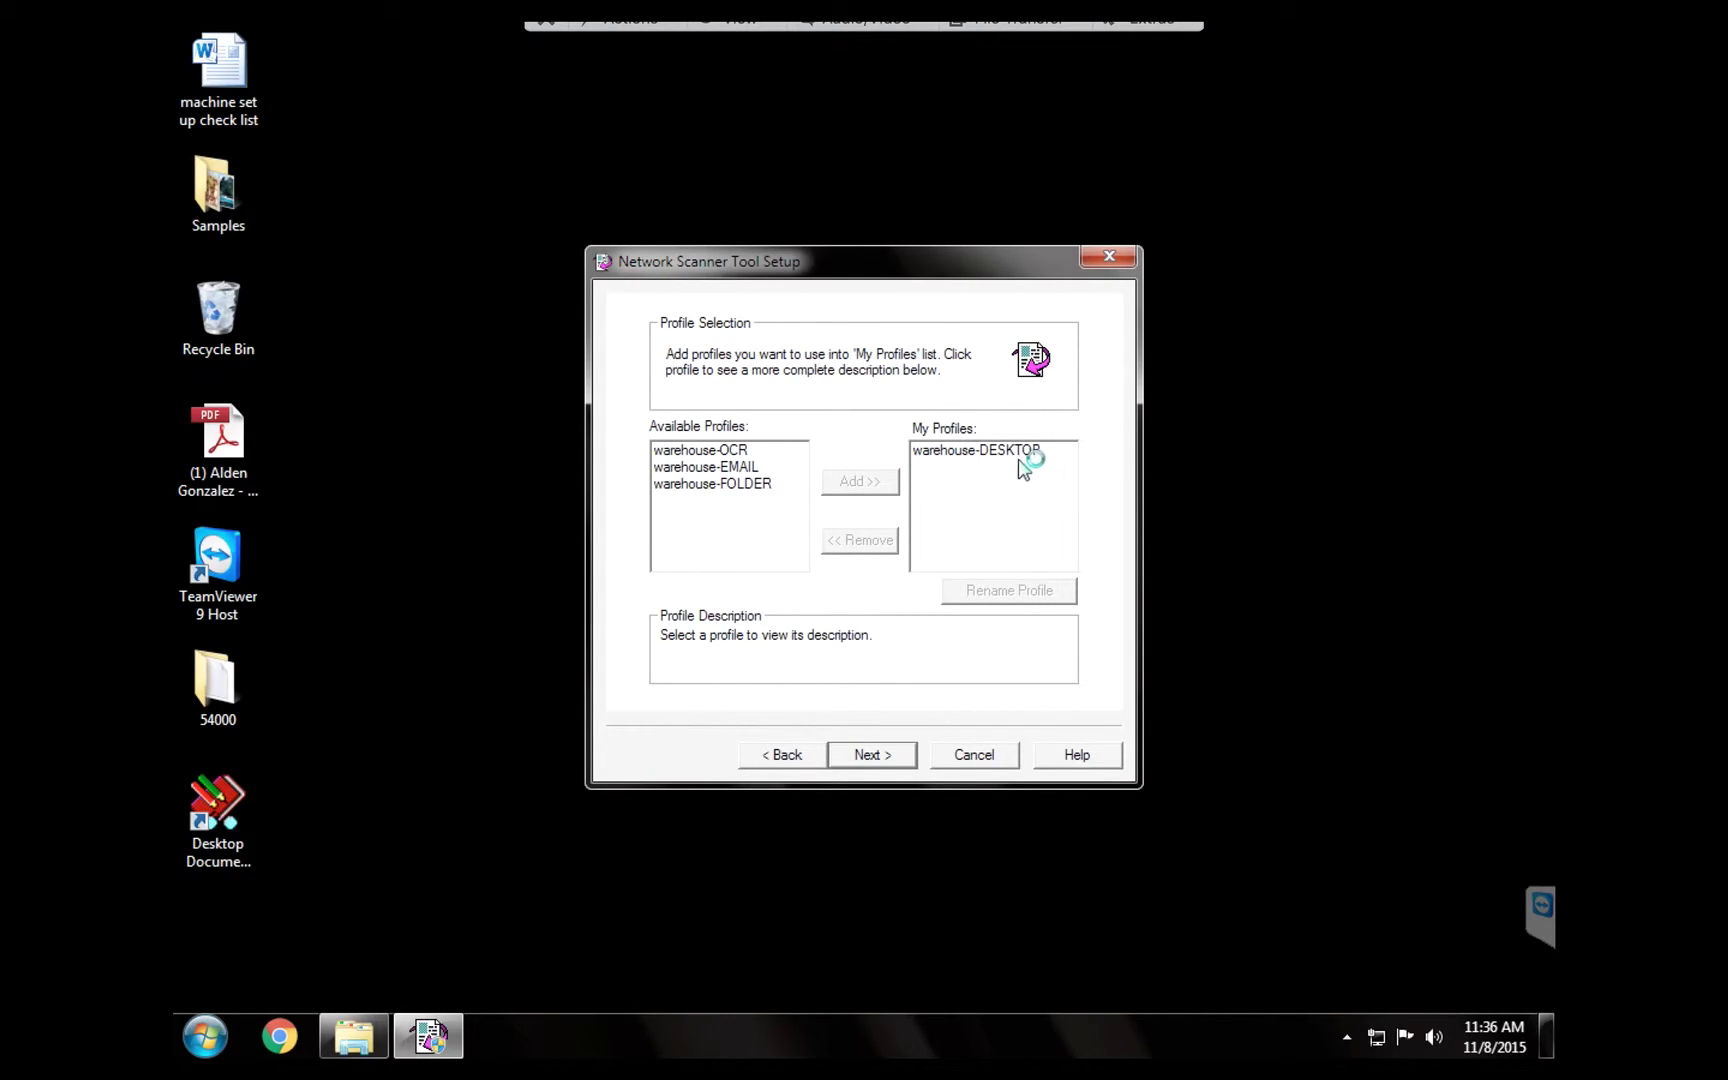
# Remove warehouse-DESKTOP from My Profiles and select warehouse-FOLDER among the available profiles.
pyautogui.click(1008, 453)
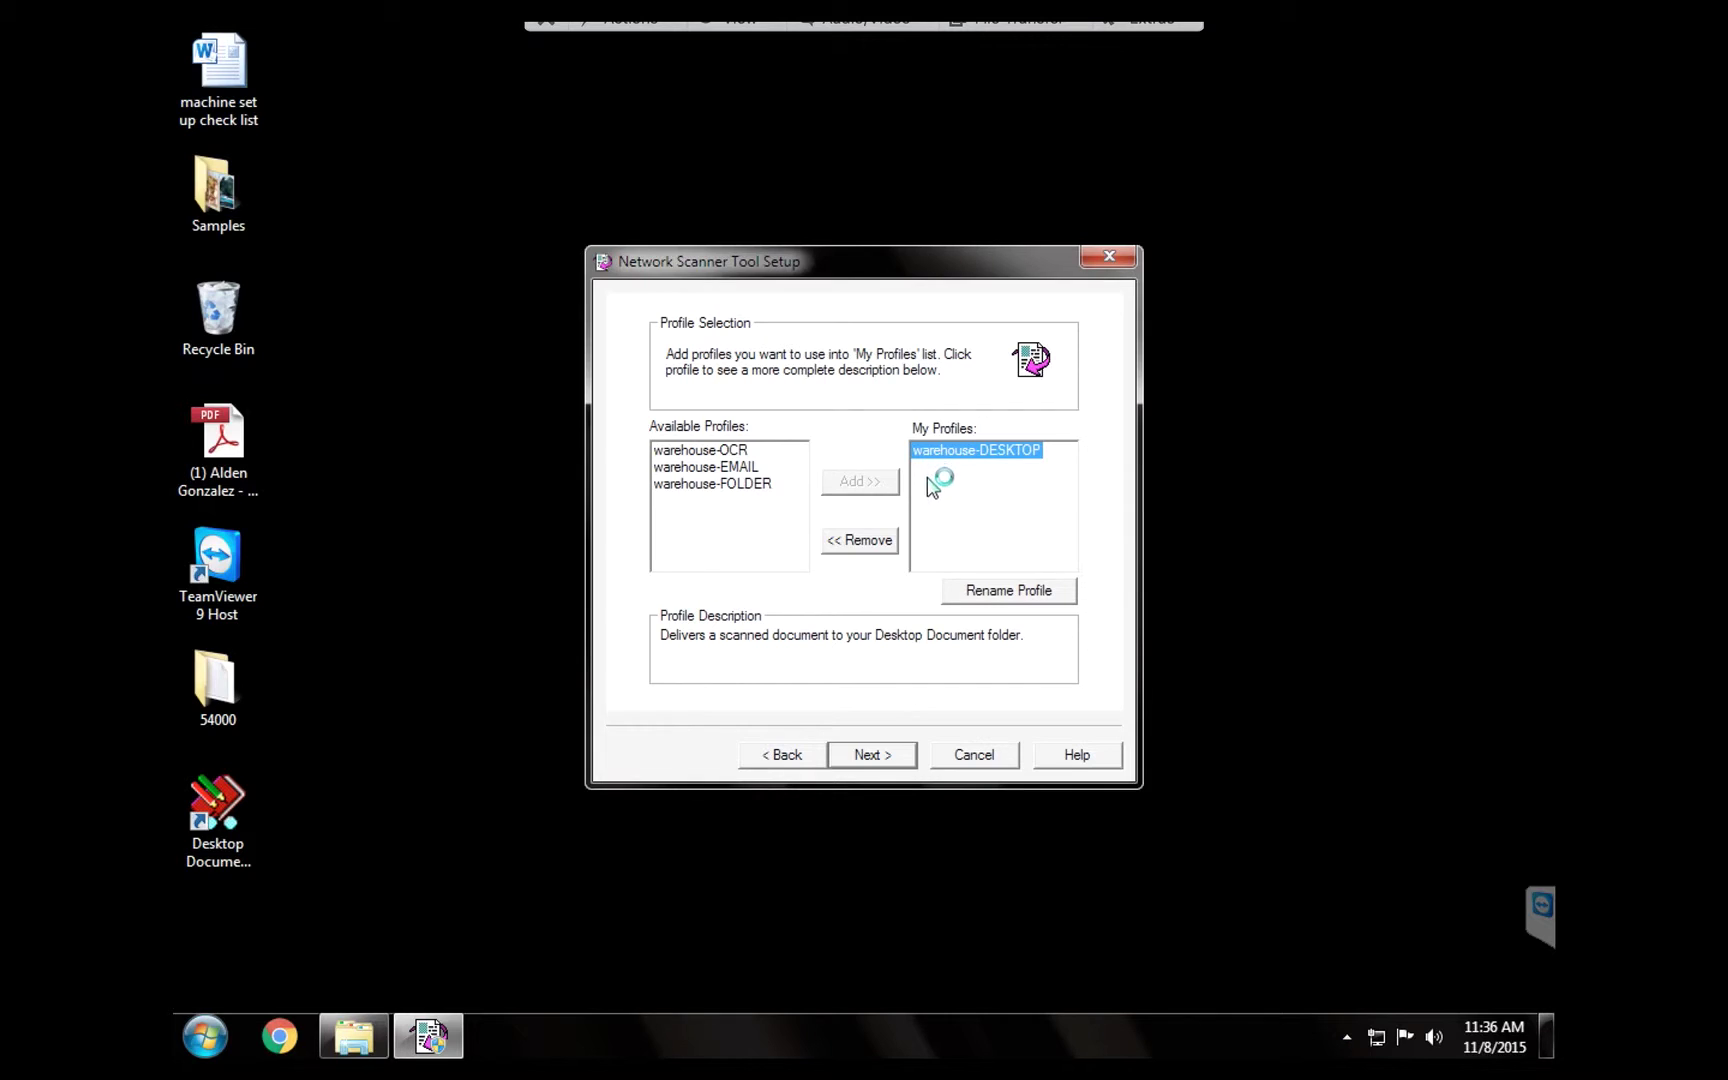
pyautogui.click(866, 542)
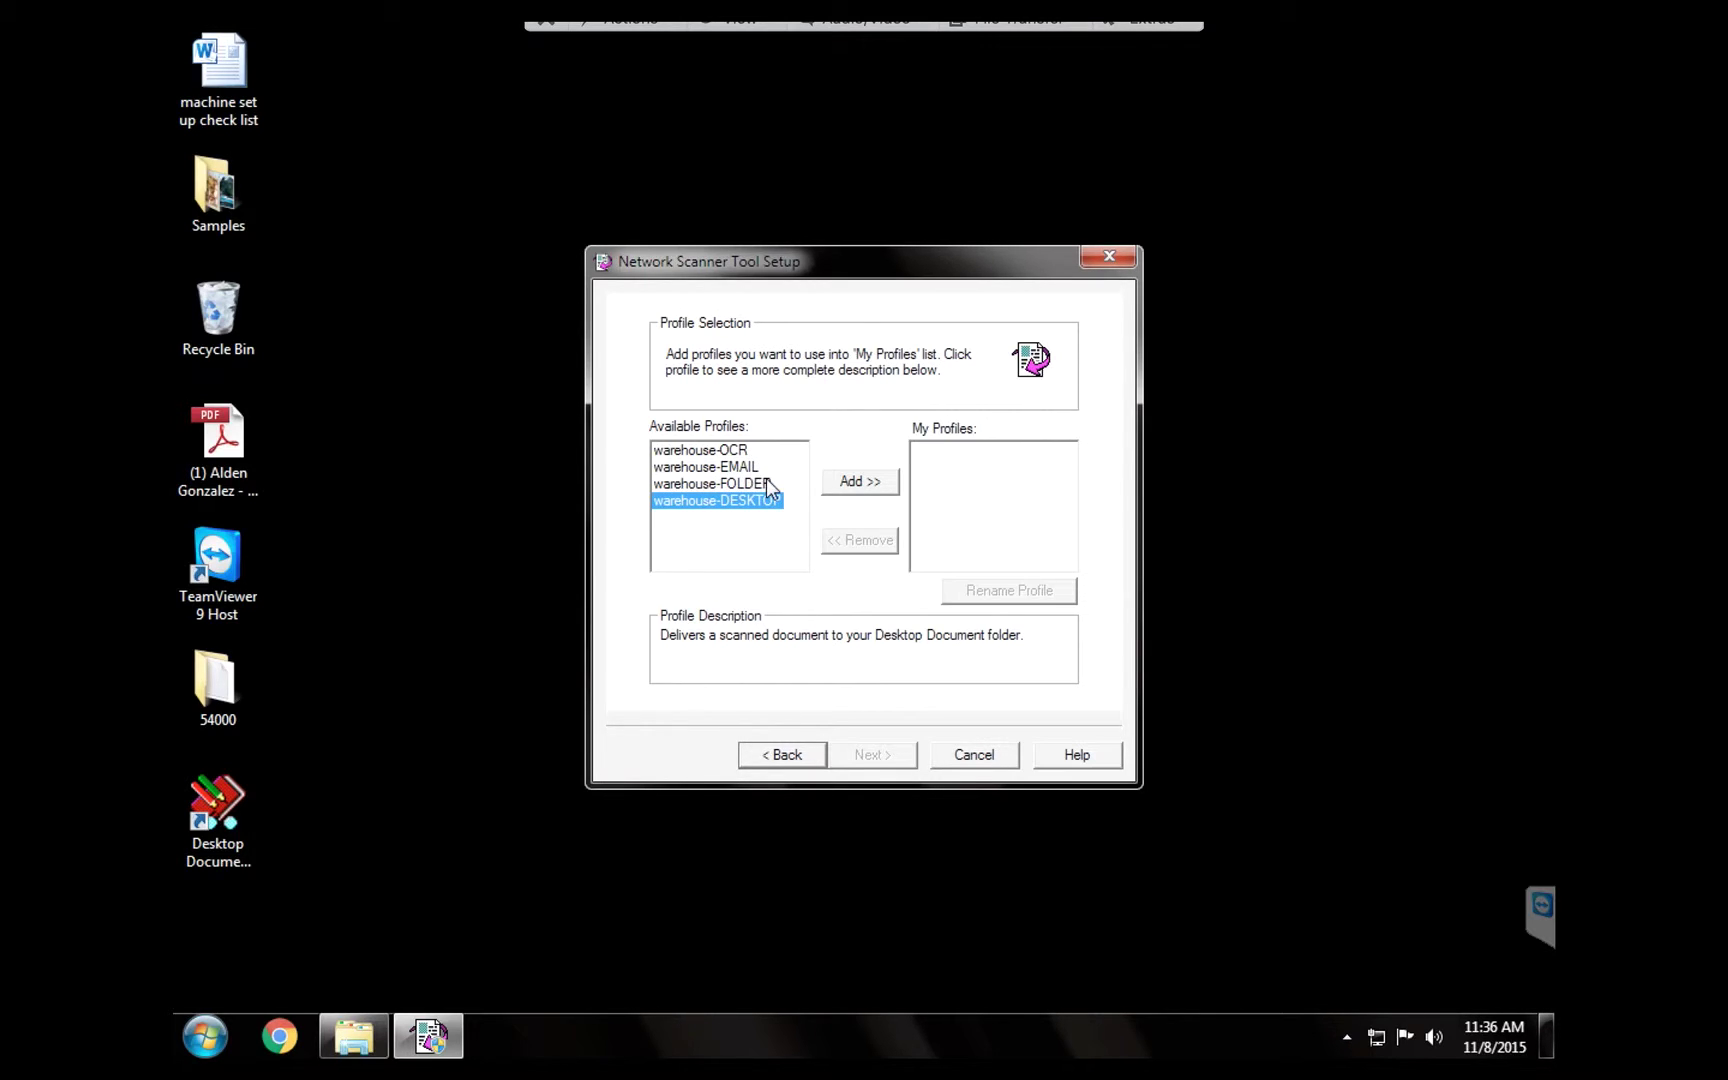
pyautogui.click(728, 486)
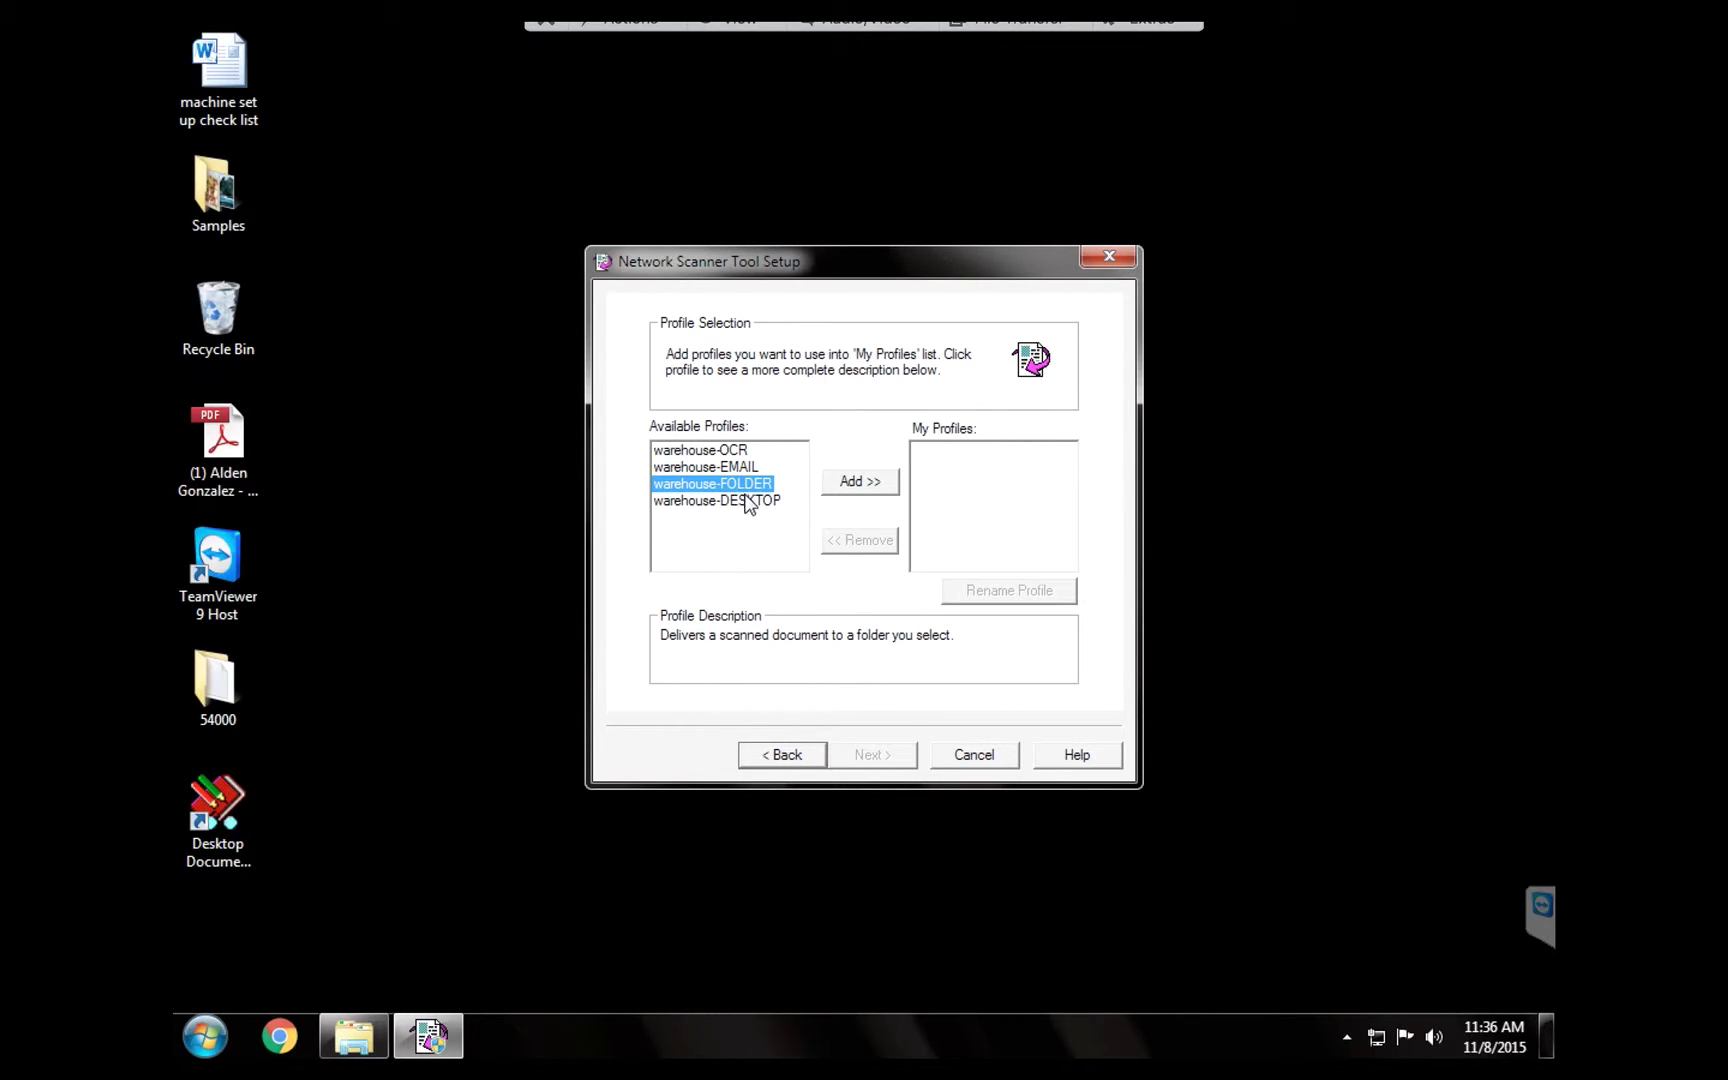
# Add warehouse-FOLDER to My Profiles, creating a new C:\scan folder as its destination.
pyautogui.click(855, 485)
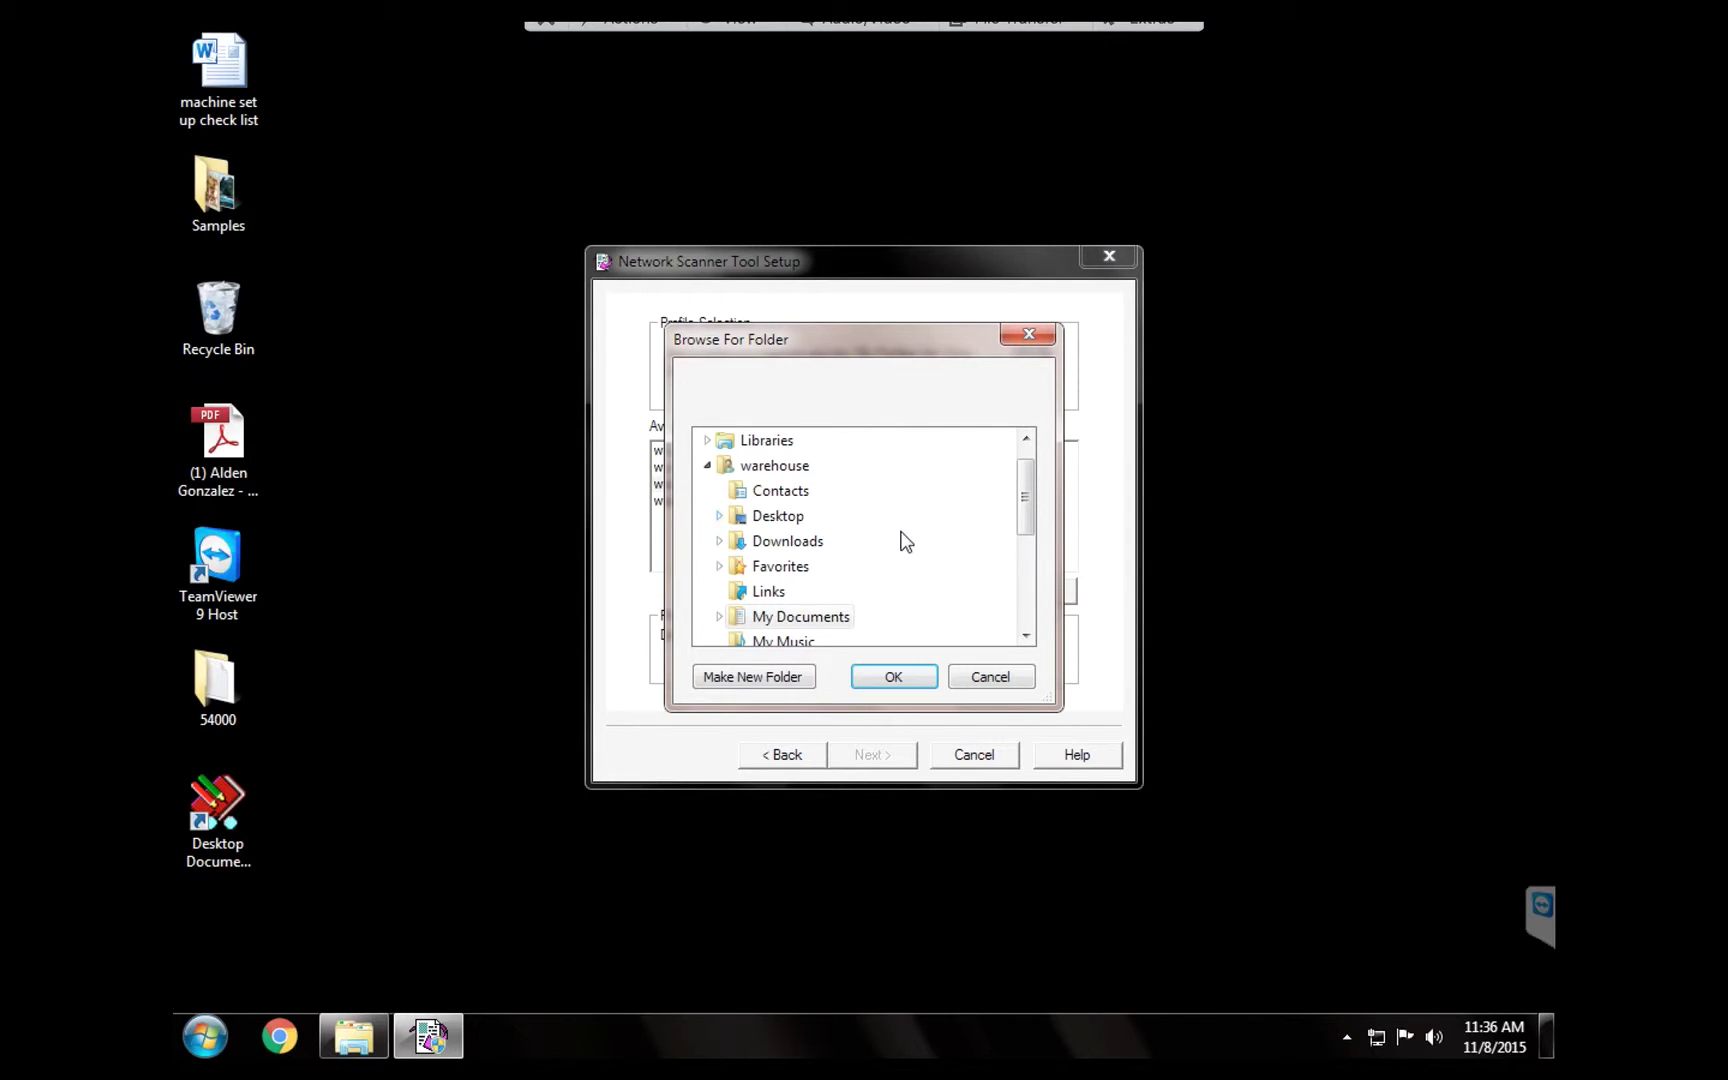
pyautogui.moveTo(1027, 490); pyautogui.dragTo(1025, 487)
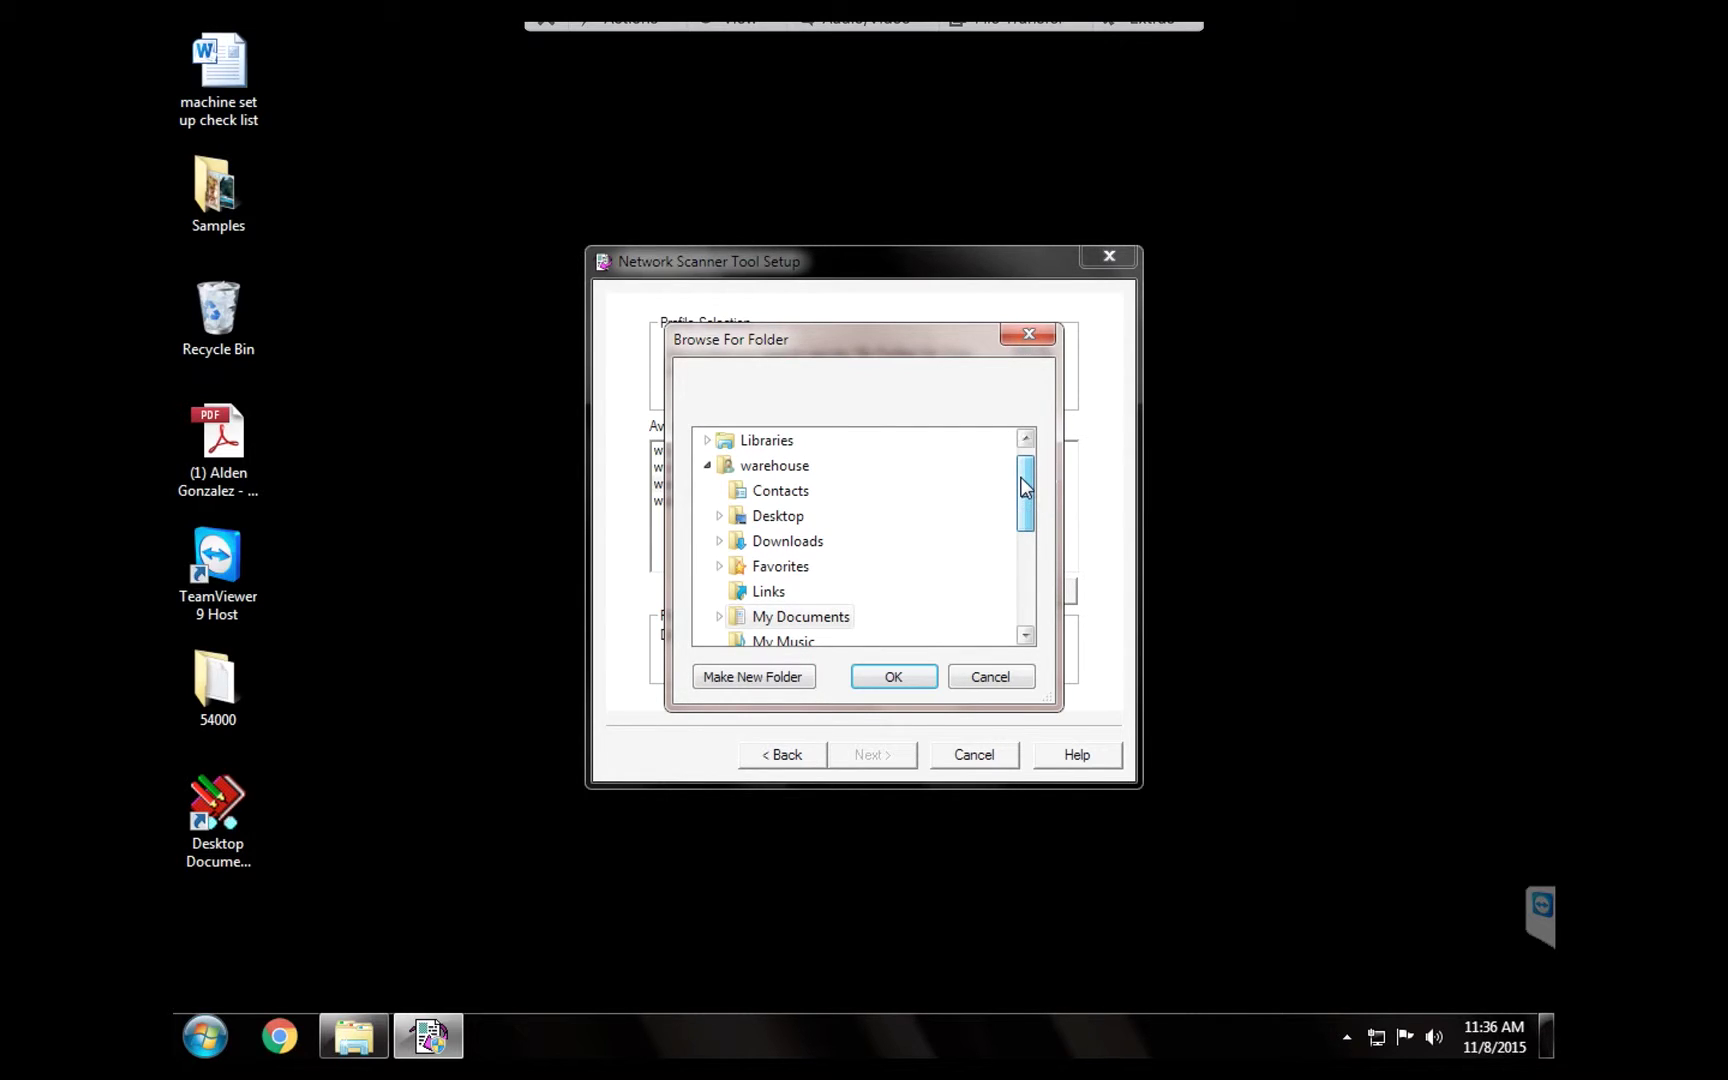
pyautogui.click(706, 466)
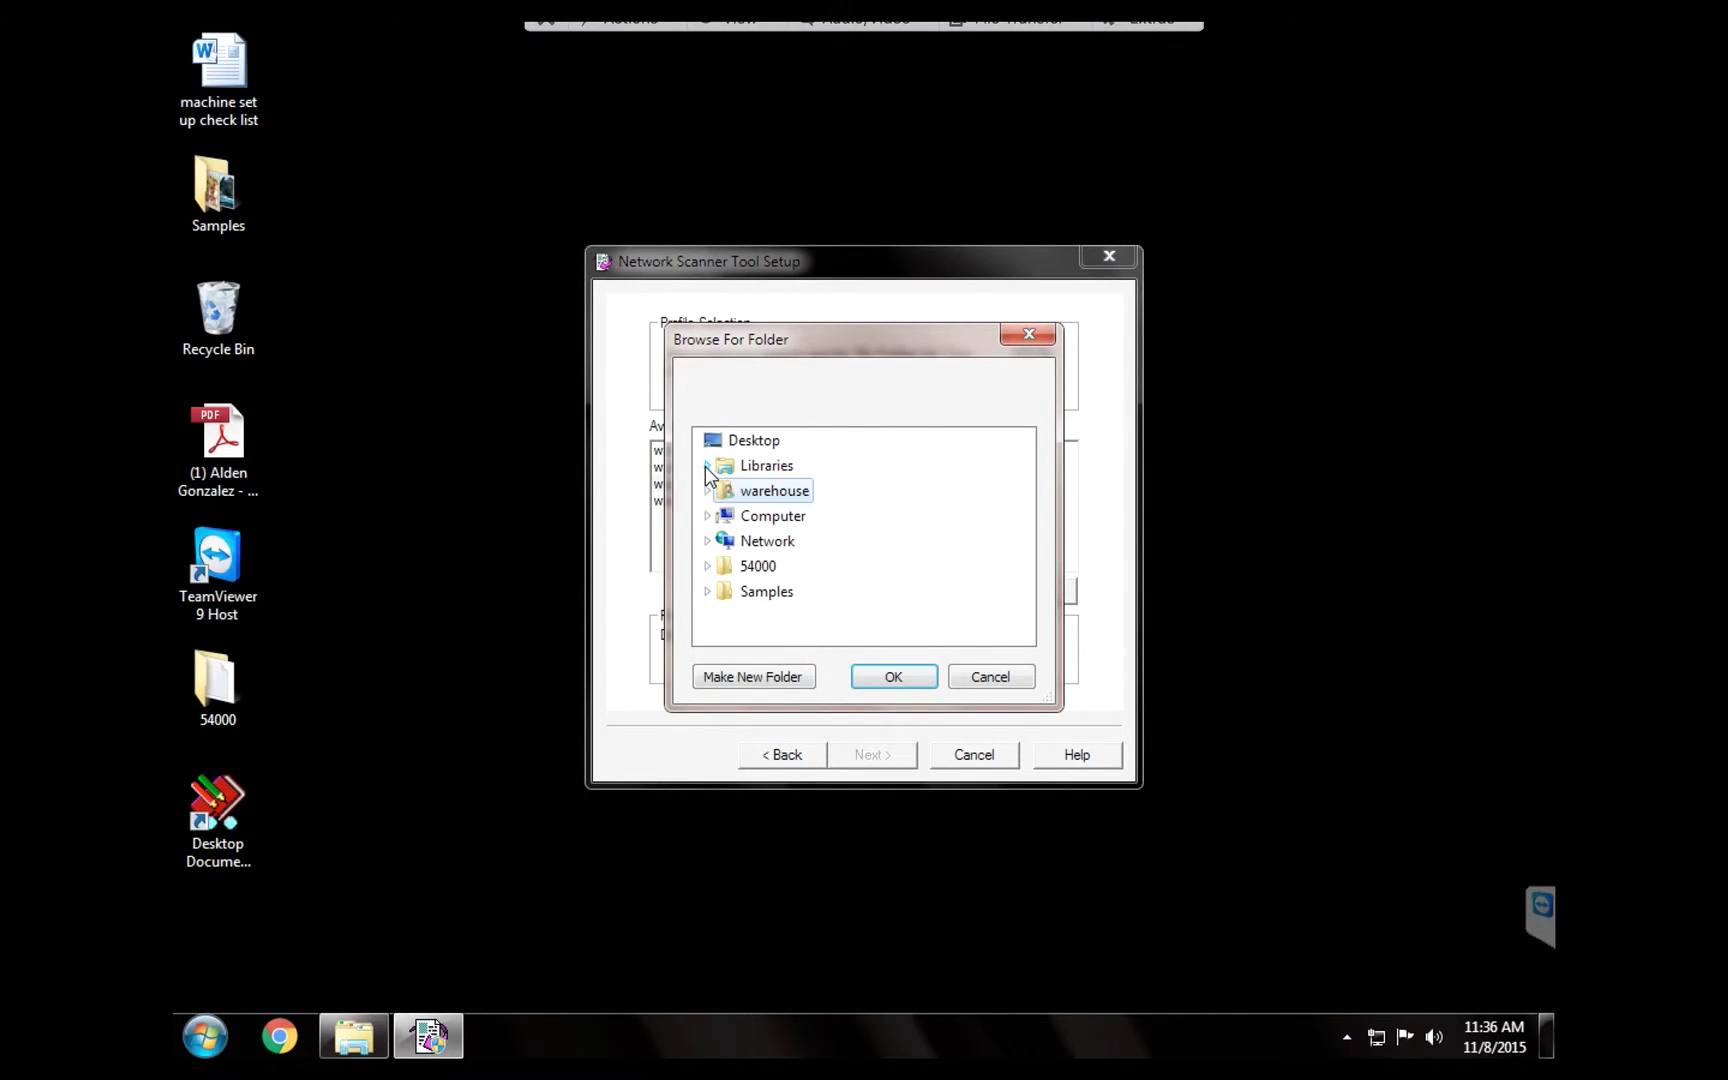
pyautogui.click(772, 517)
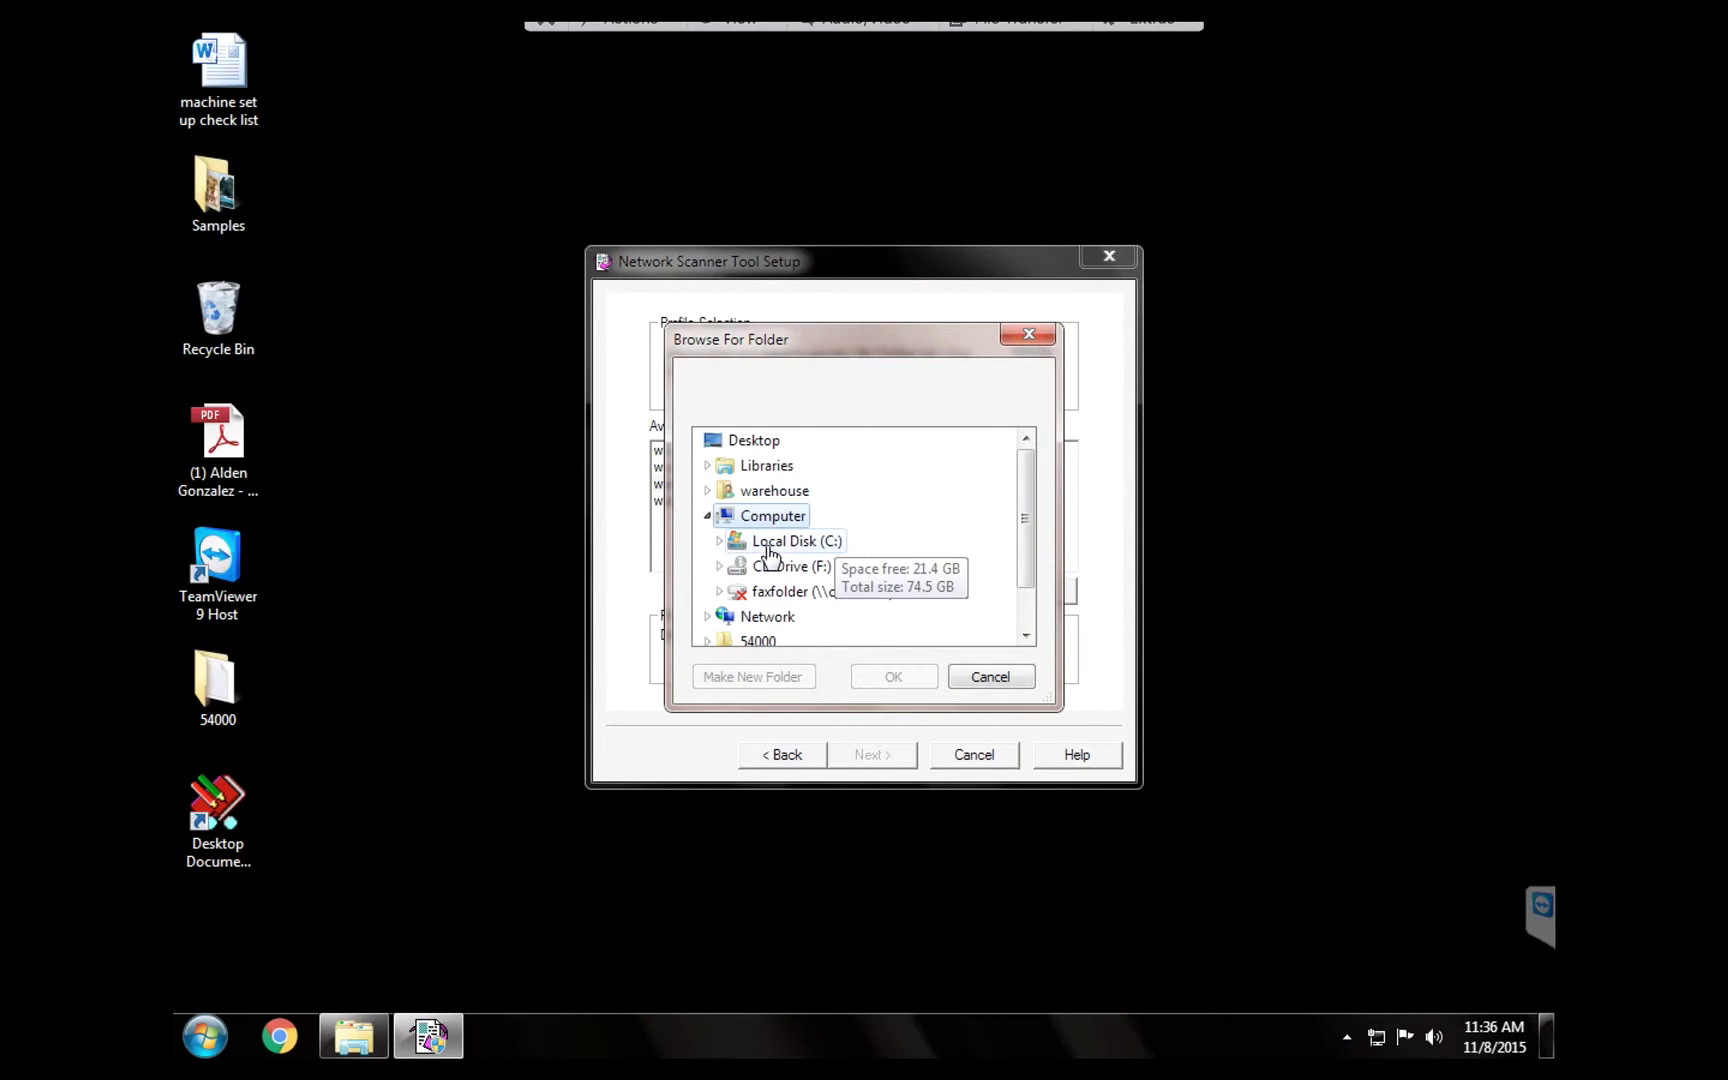
pyautogui.doubleClick(829, 543)
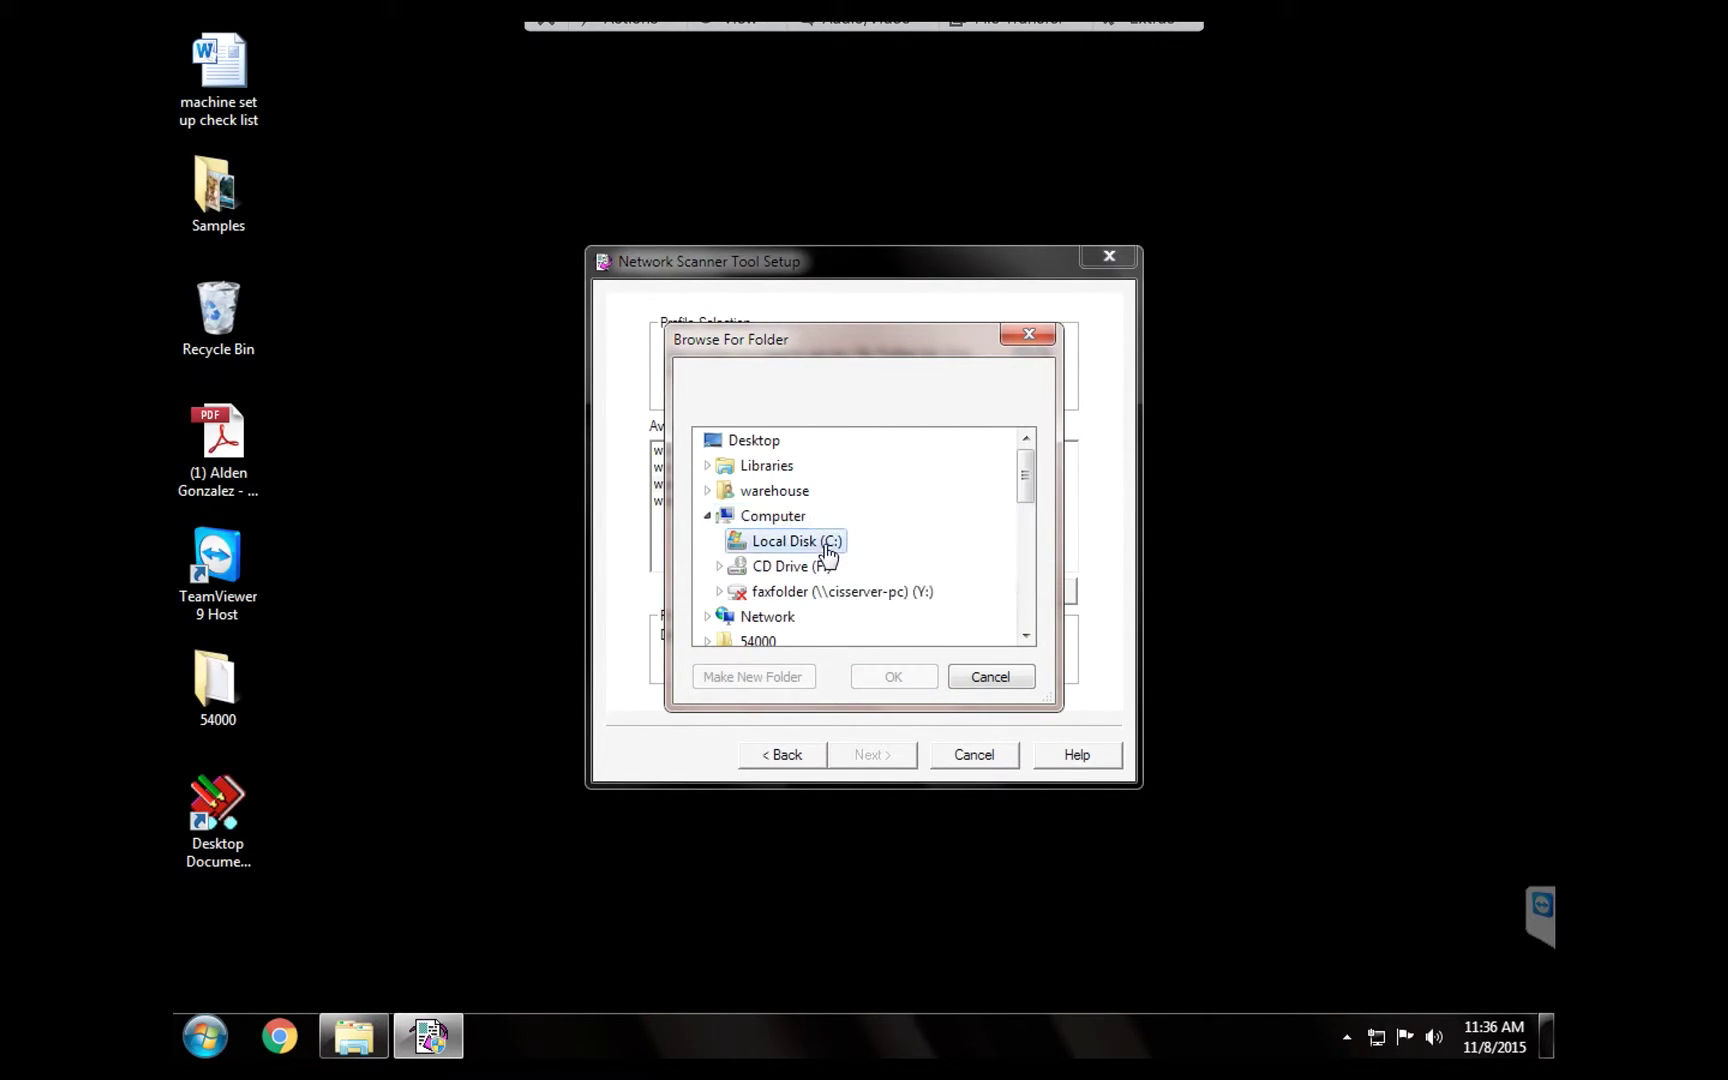
pyautogui.click(755, 676)
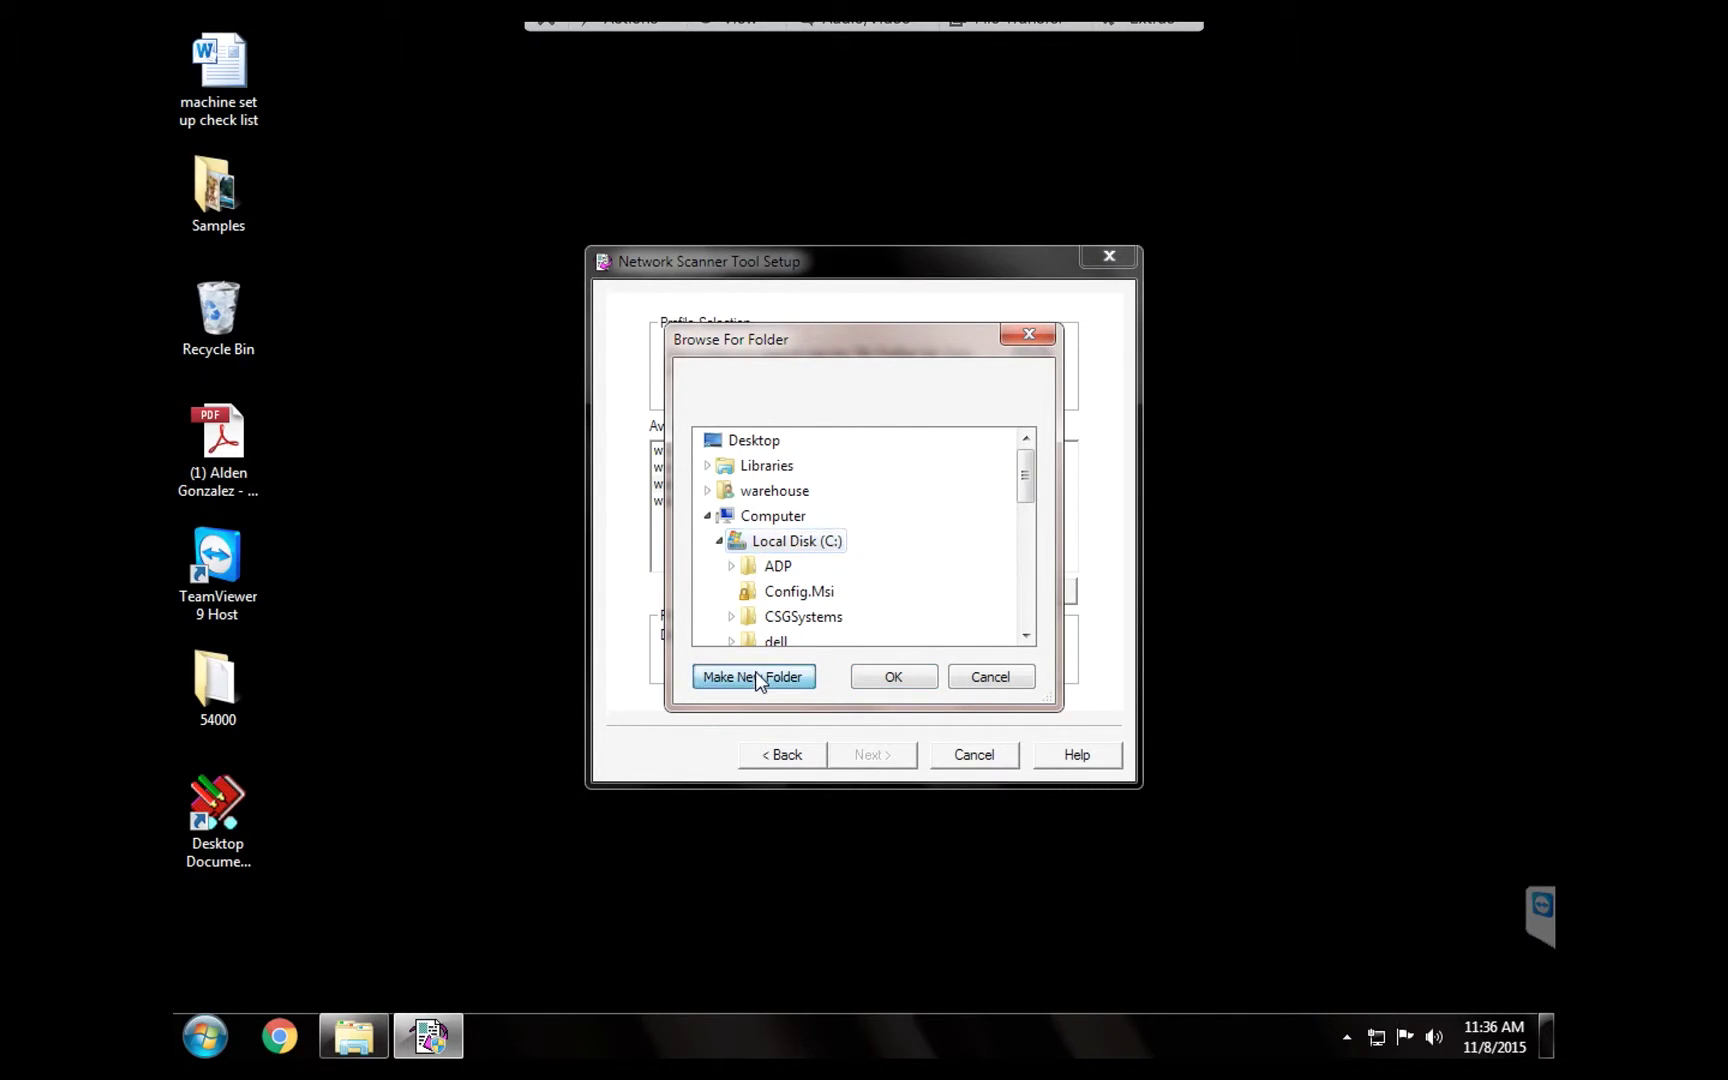
pyautogui.write('s')
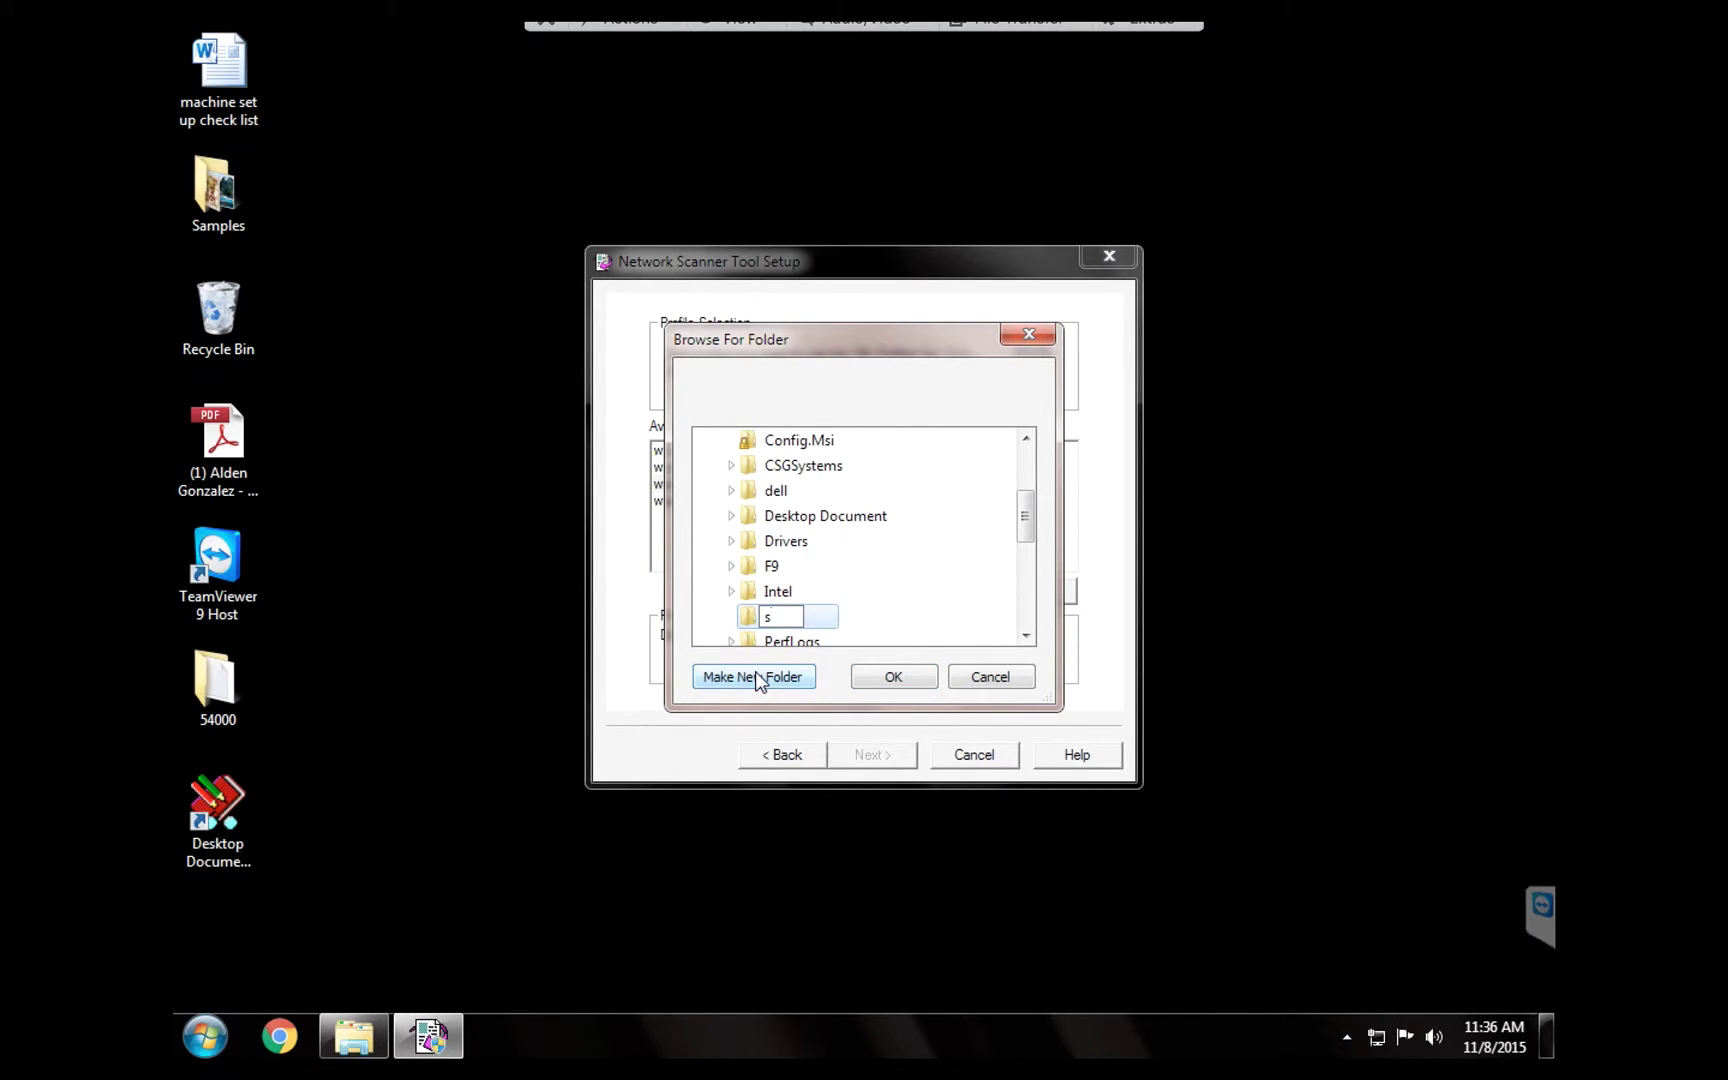
pyautogui.write('can')
pyautogui.click(753, 620)
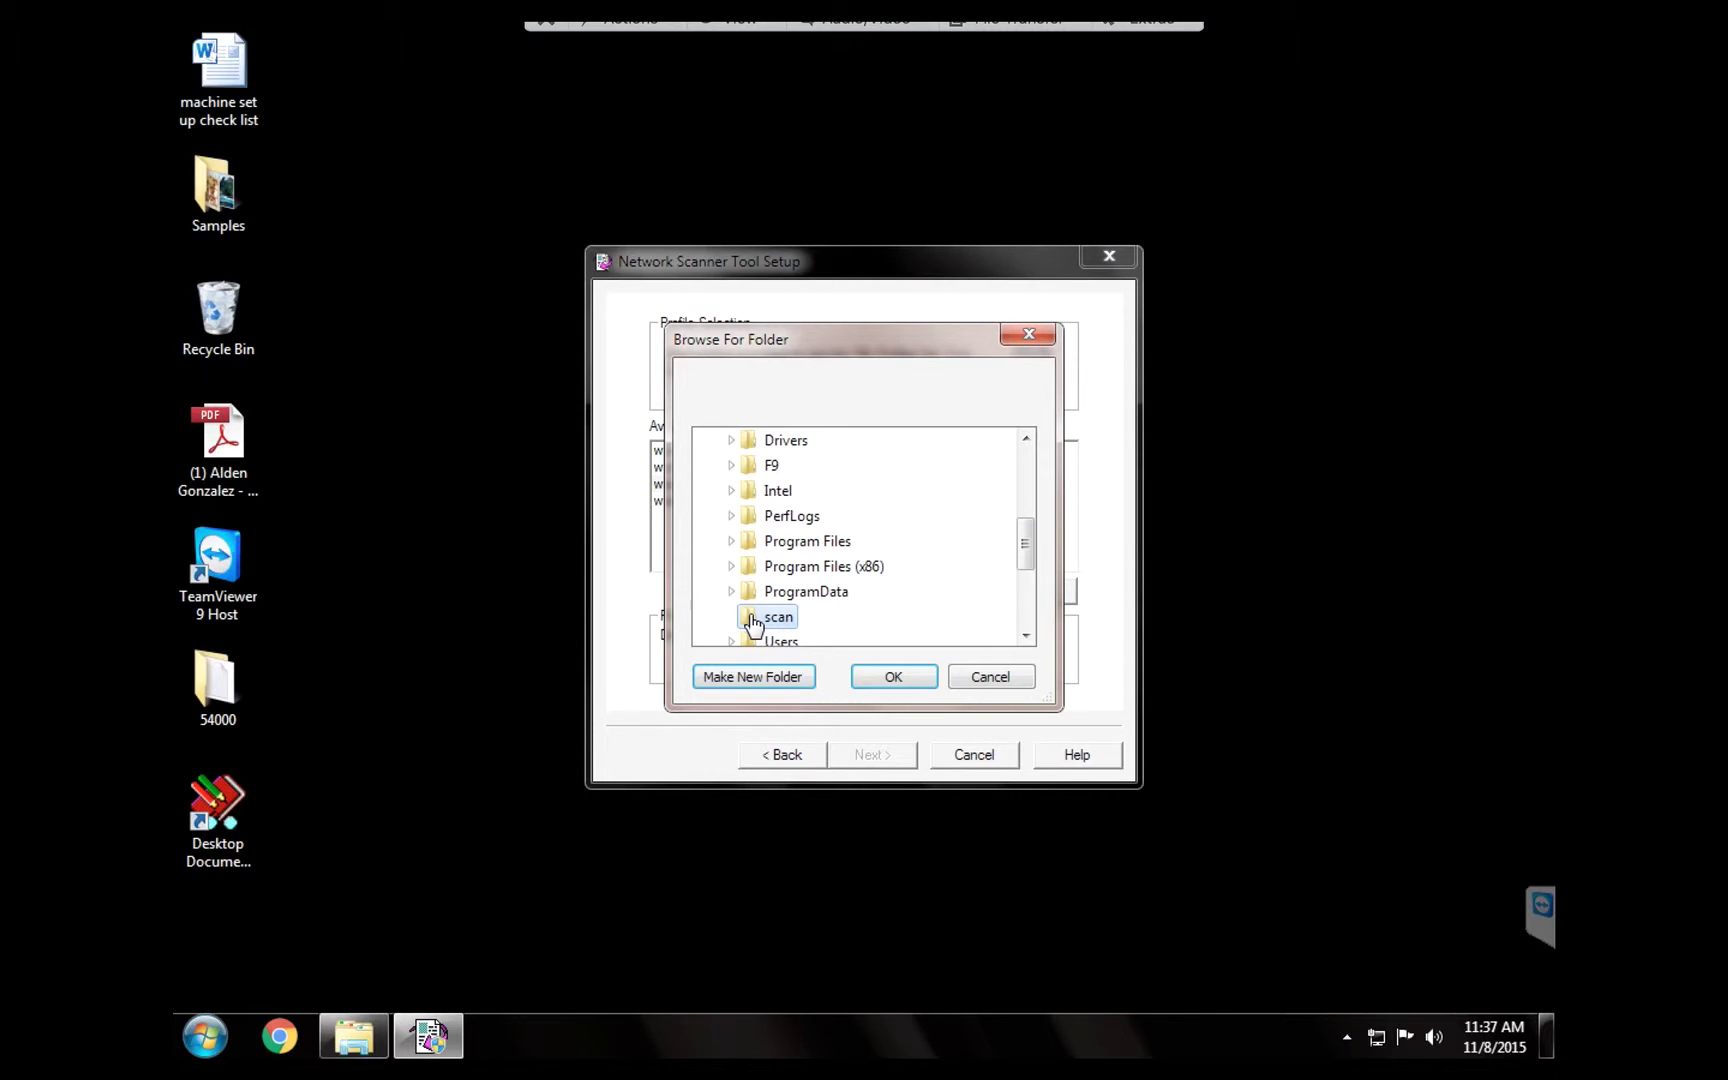
pyautogui.click(777, 622)
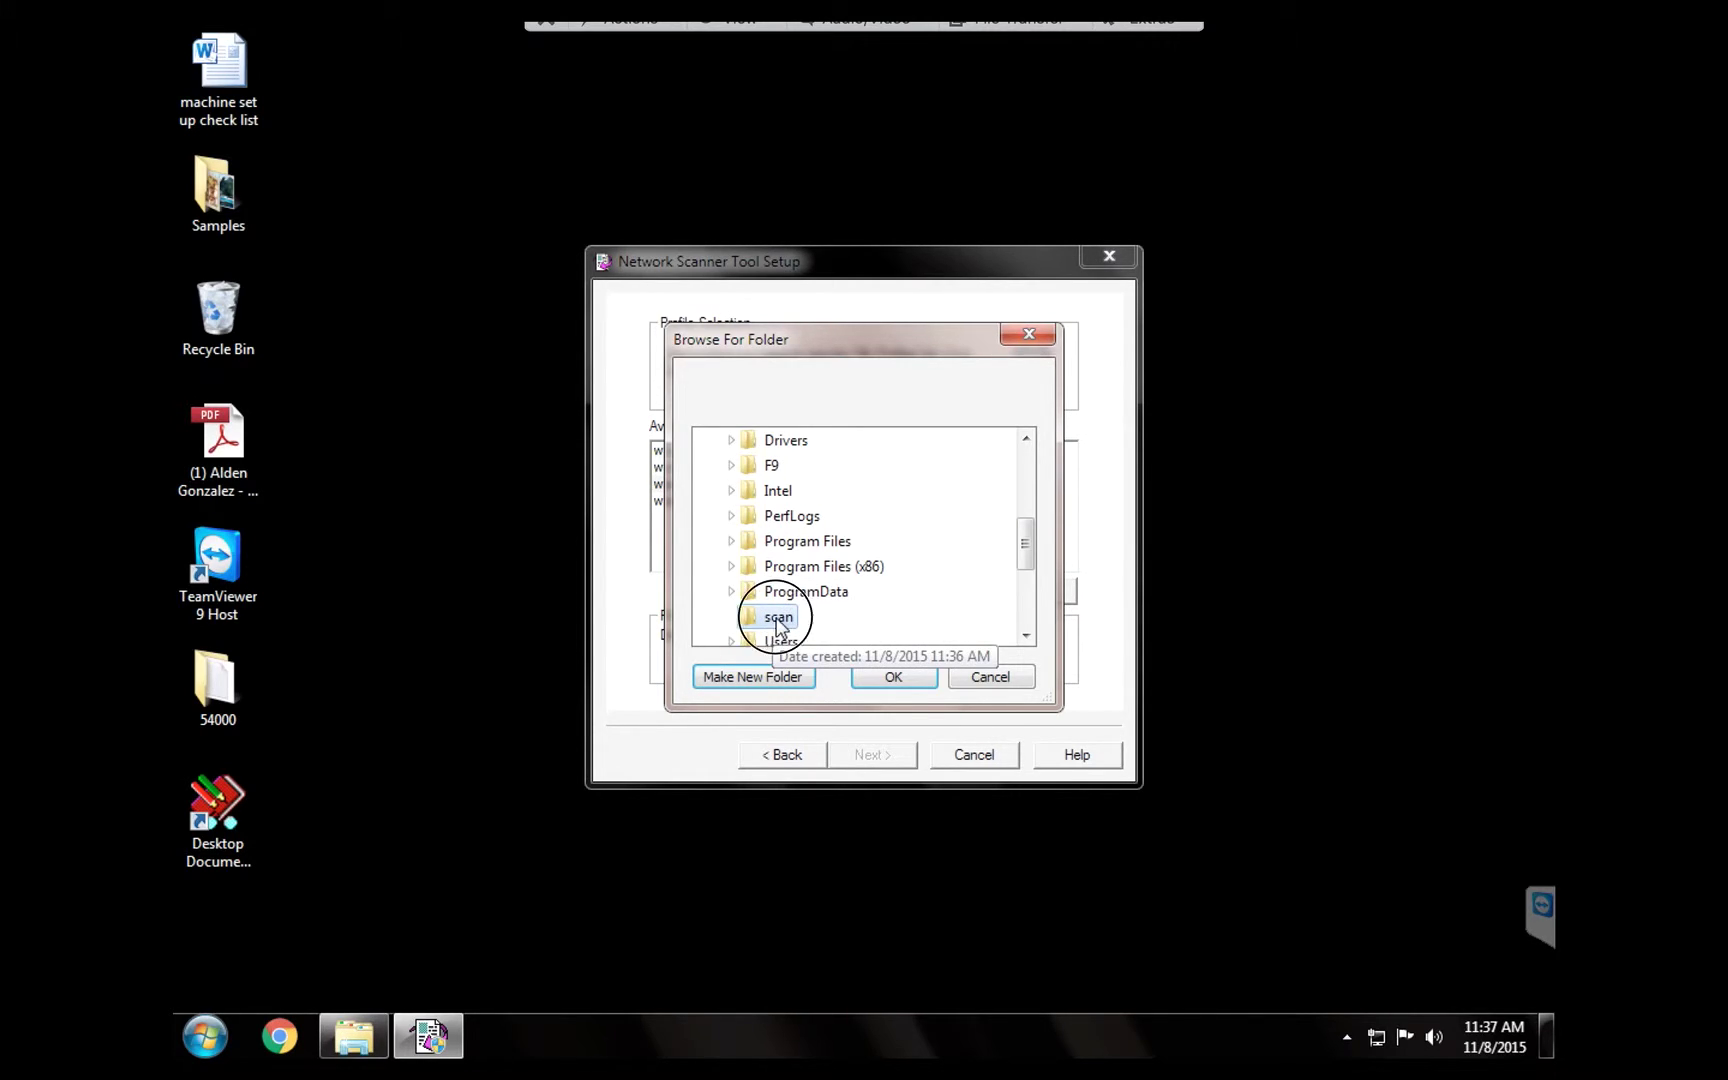
pyautogui.click(893, 680)
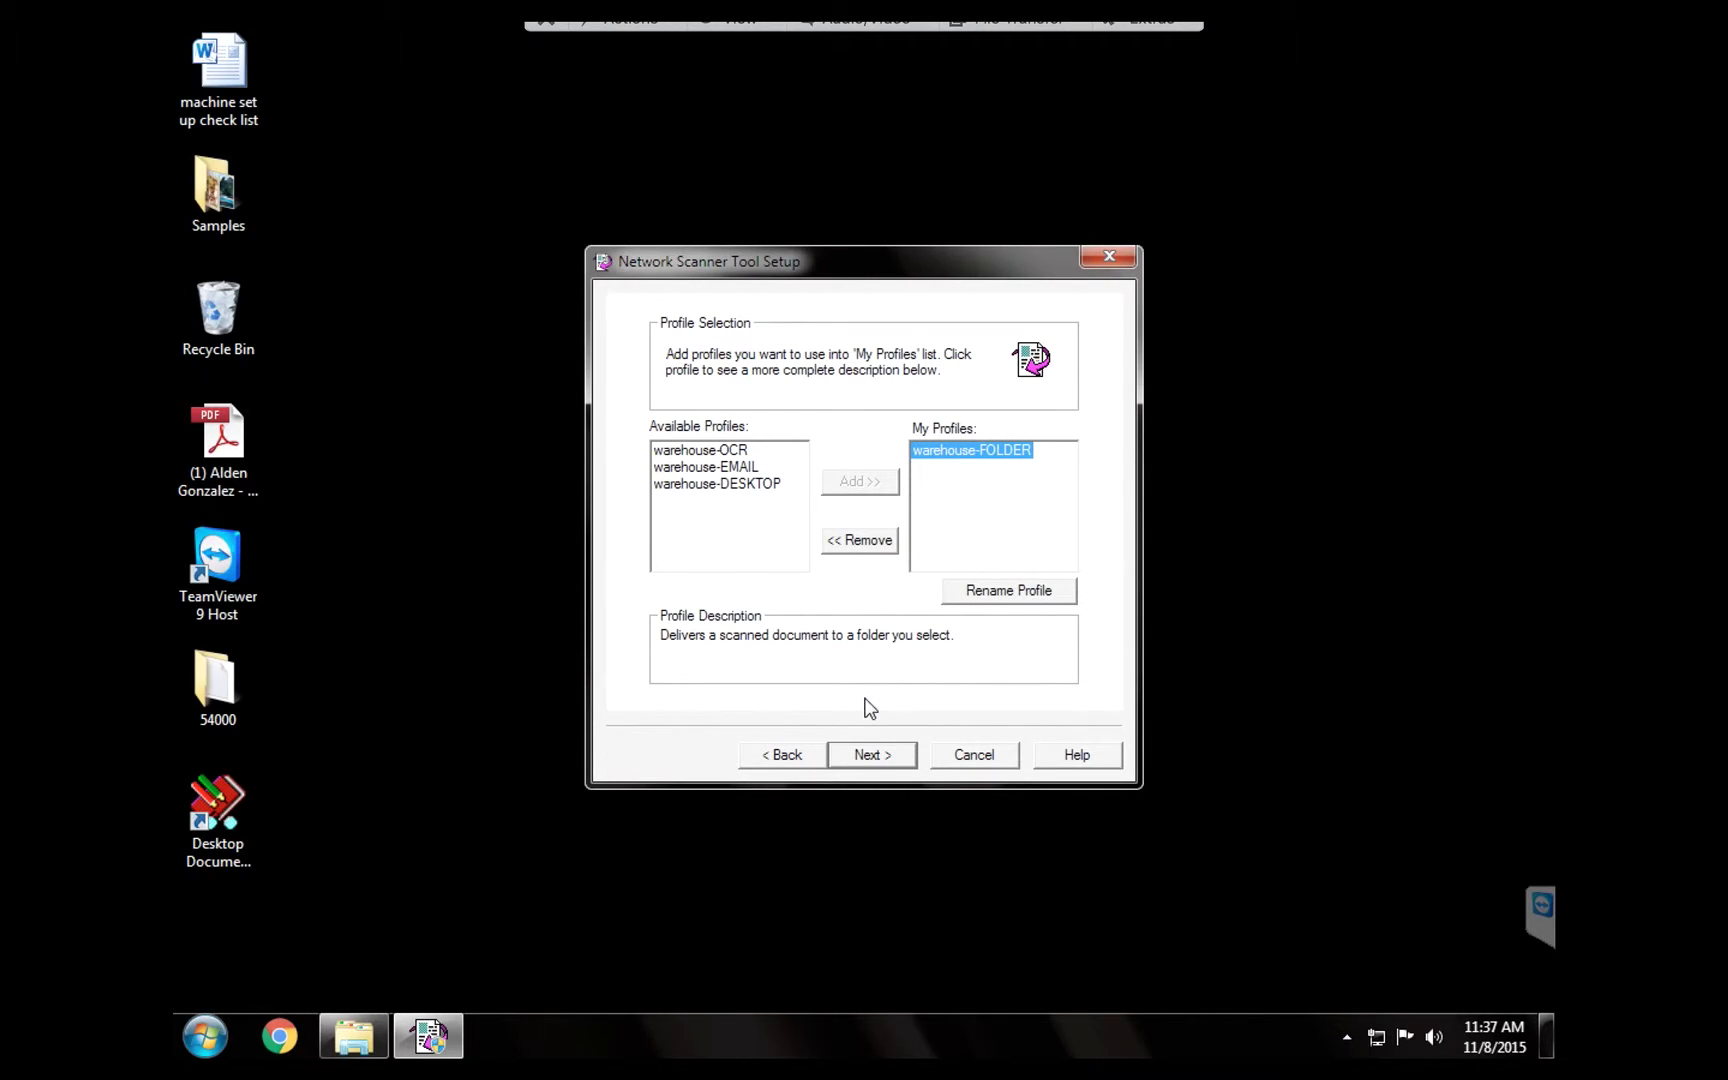
pyautogui.click(870, 755)
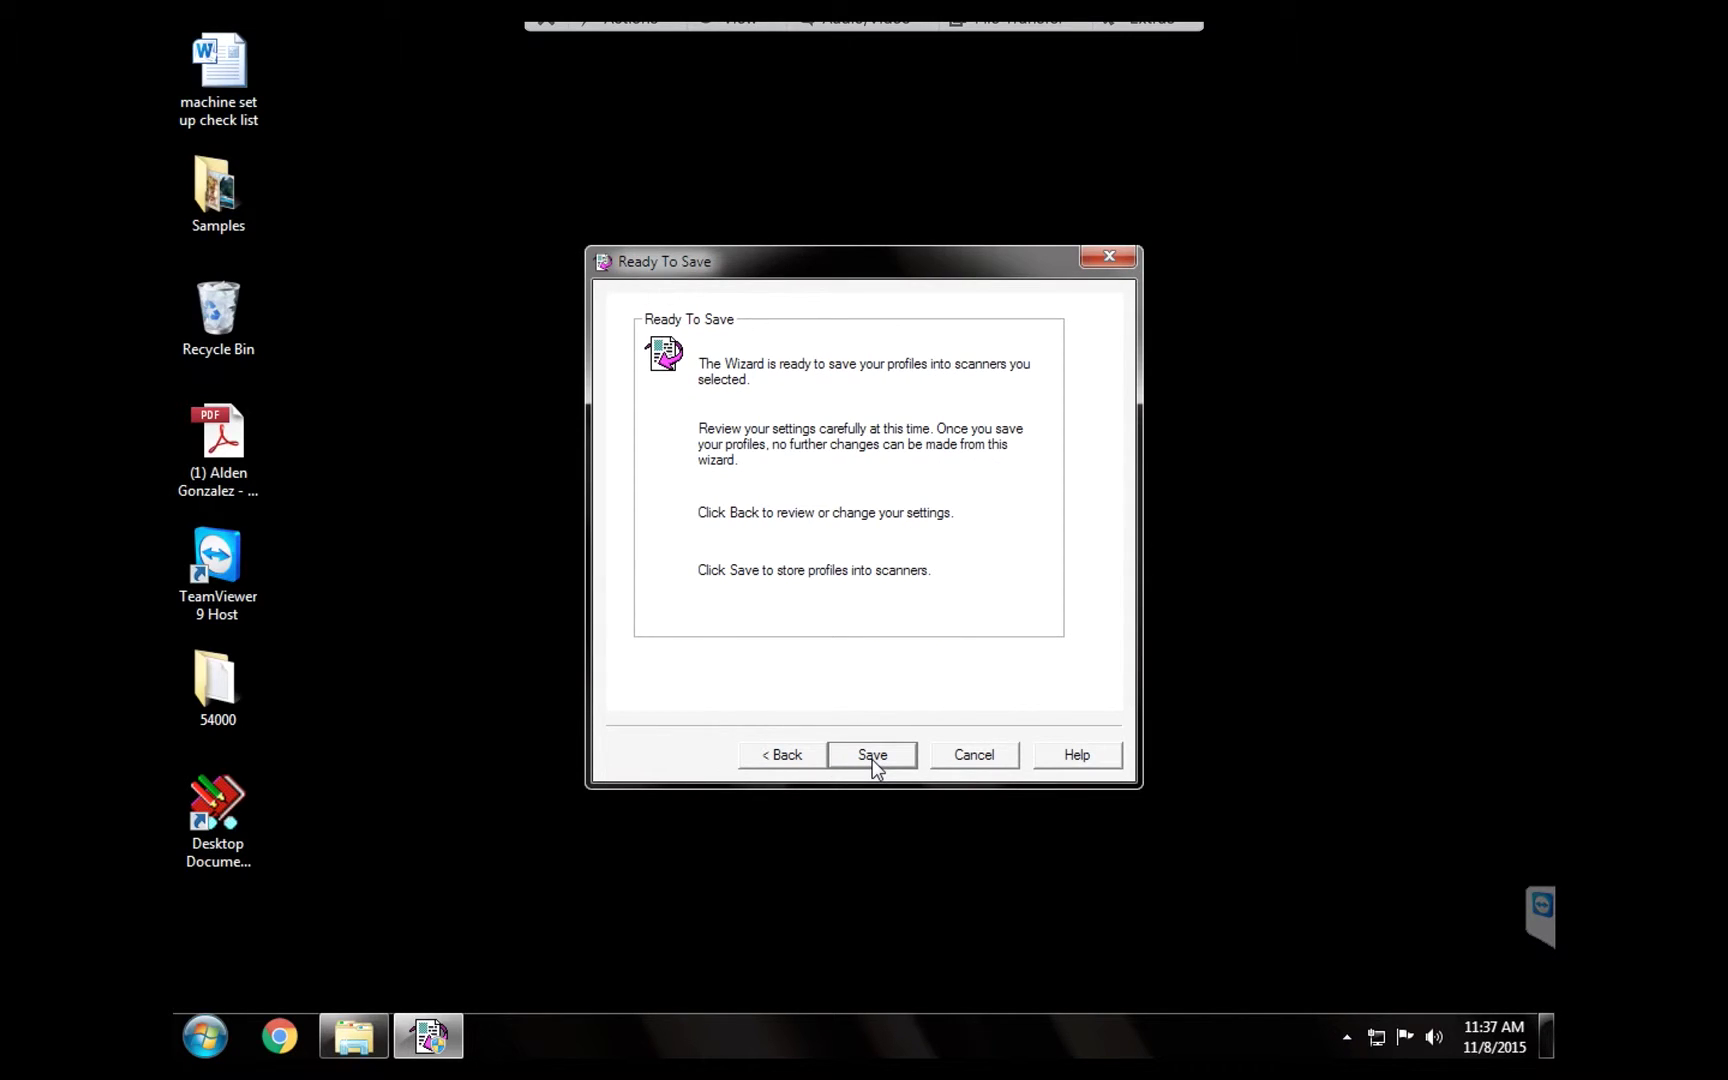
pyautogui.click(862, 756)
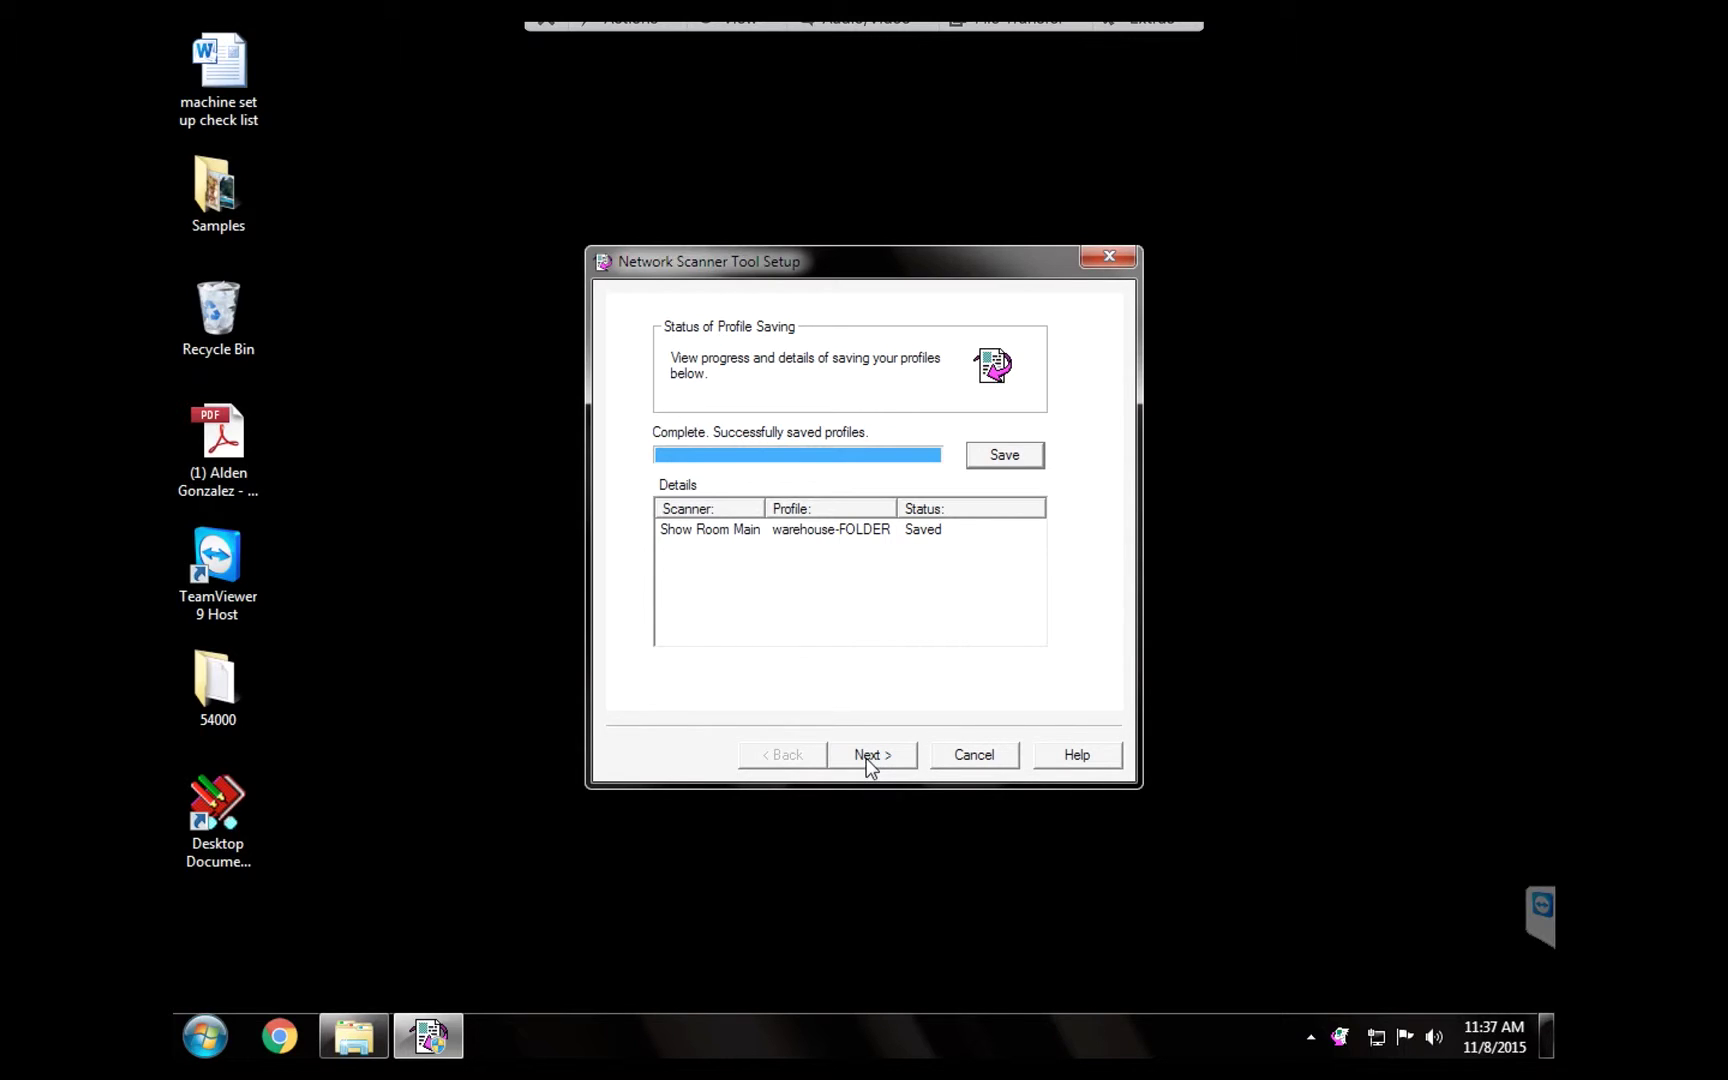
pyautogui.click(868, 757)
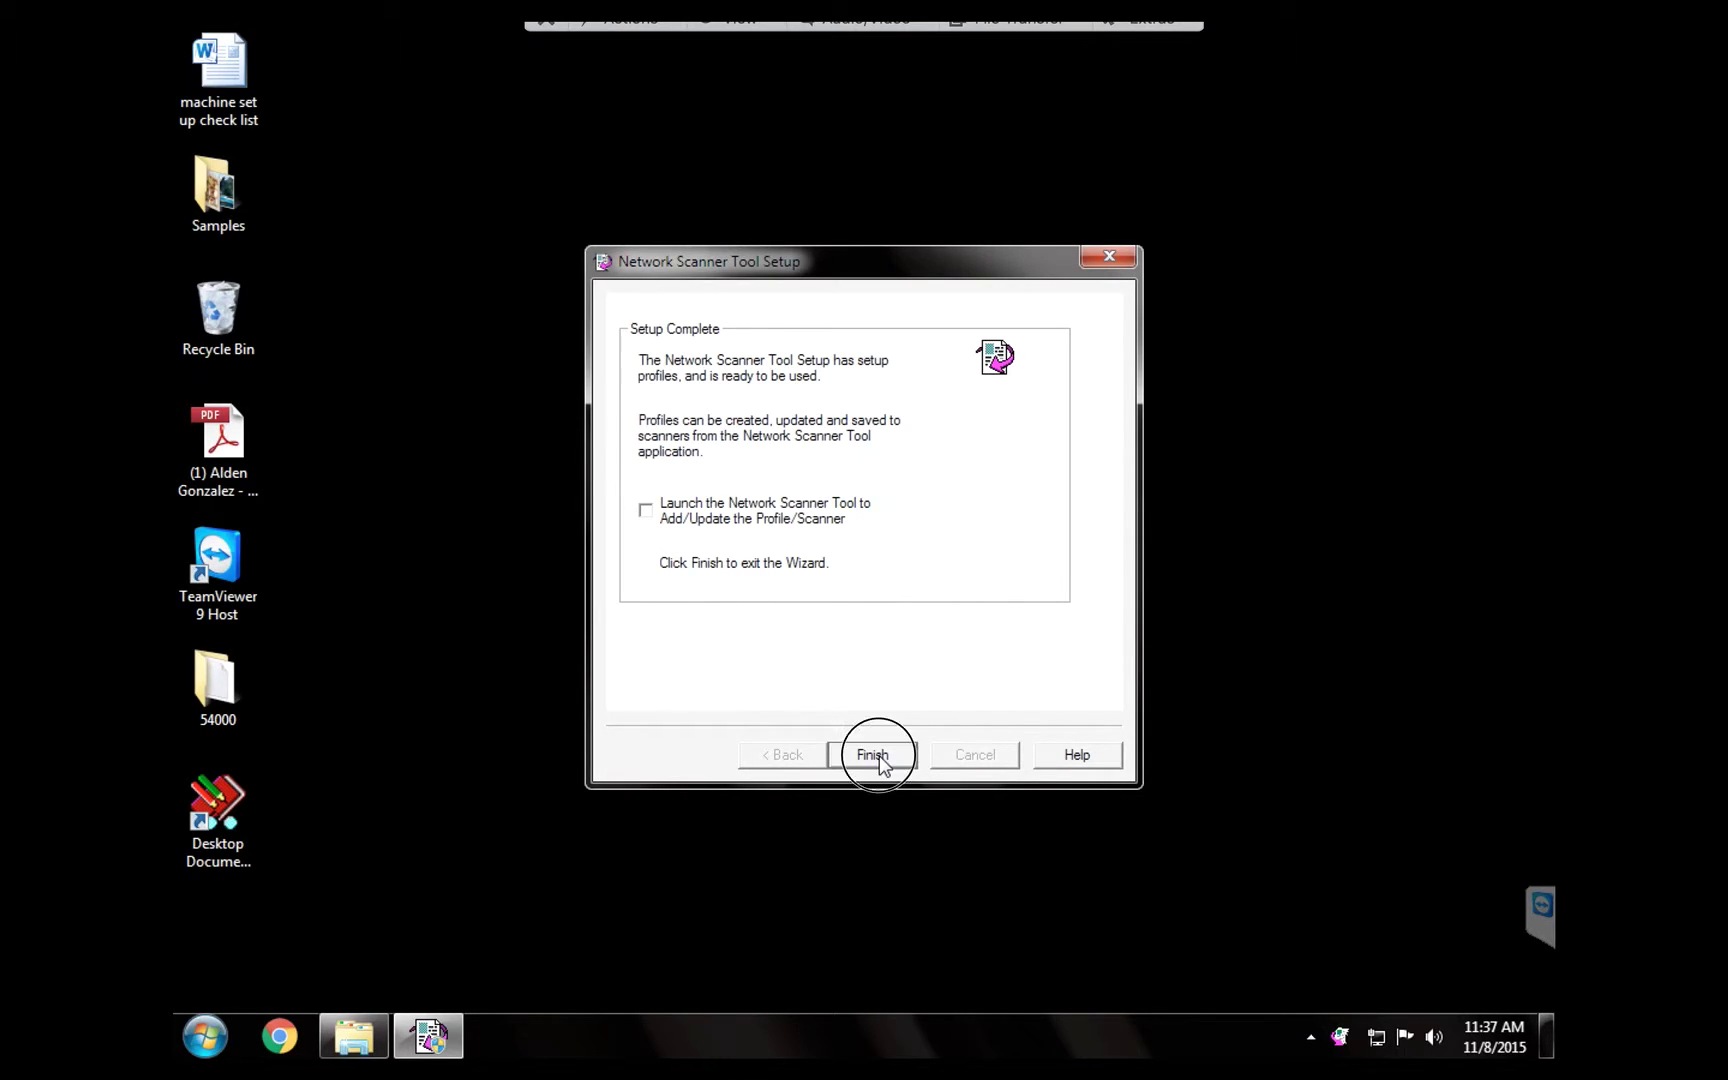
pyautogui.click(879, 755)
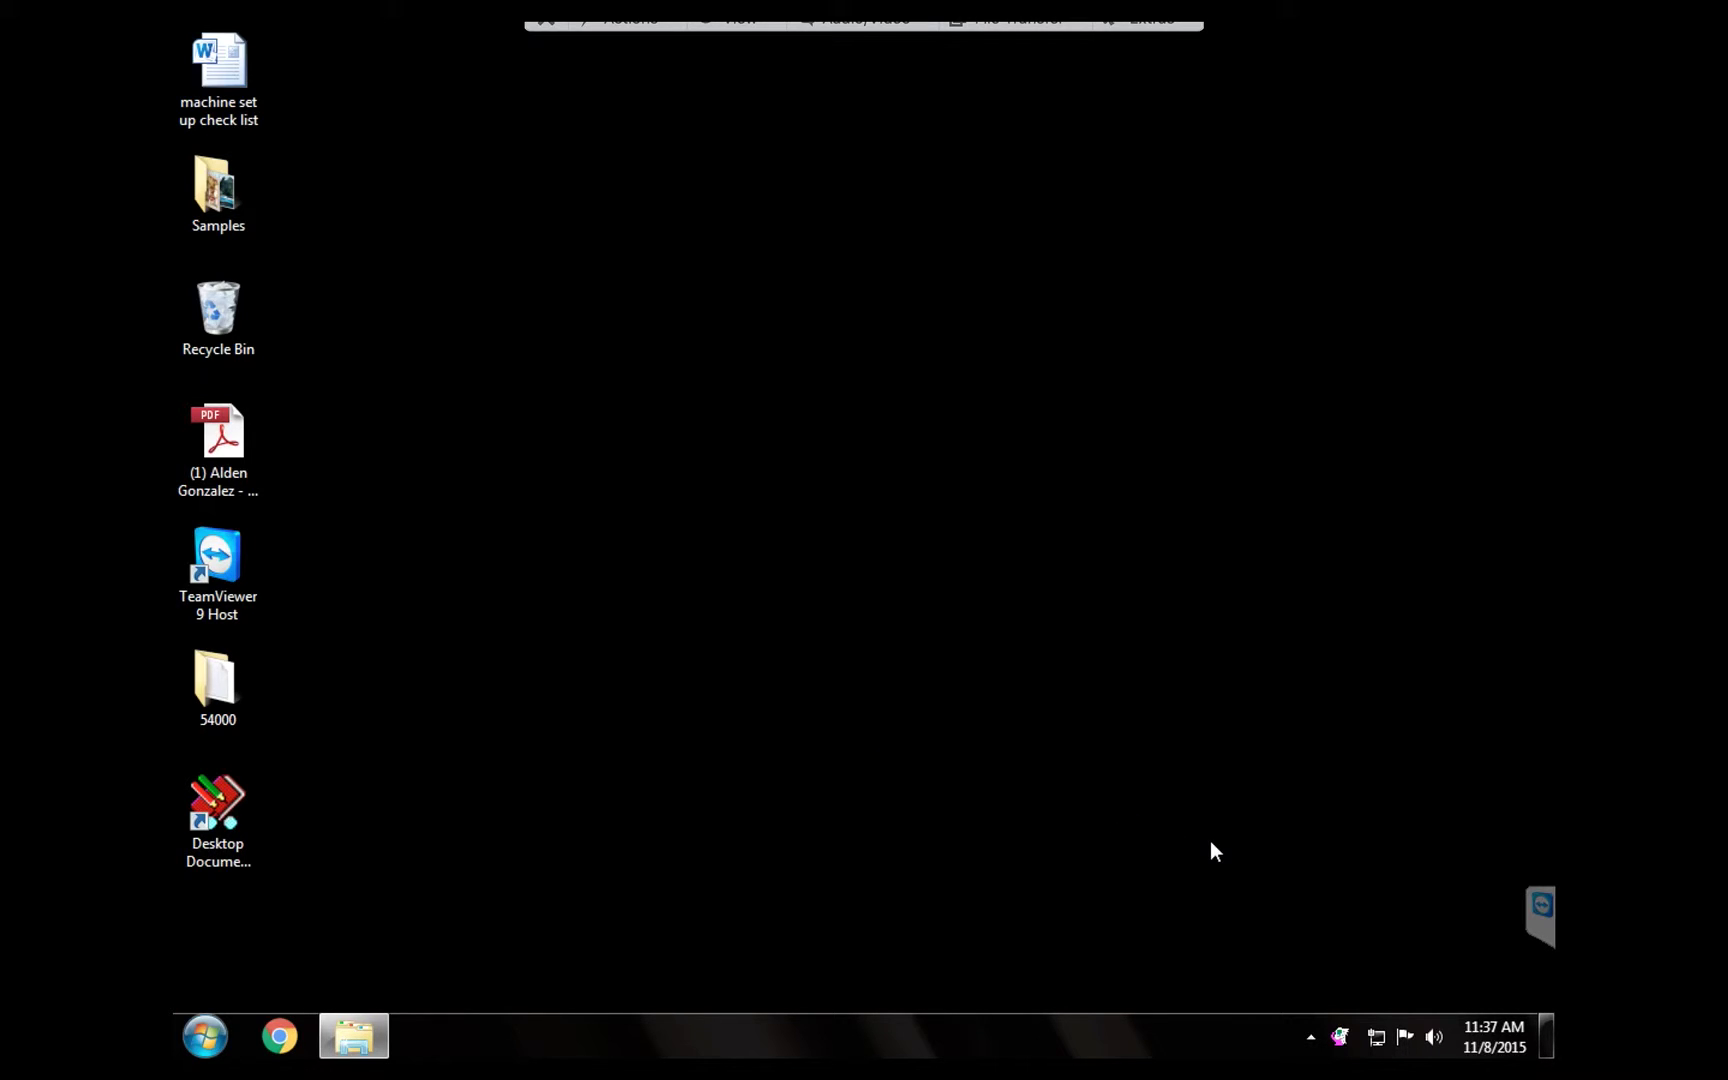
# Launch Network Scanner Tool, dismiss the info message, and select Show Room Main under Scanners.
pyautogui.doubleClick(1340, 1040)
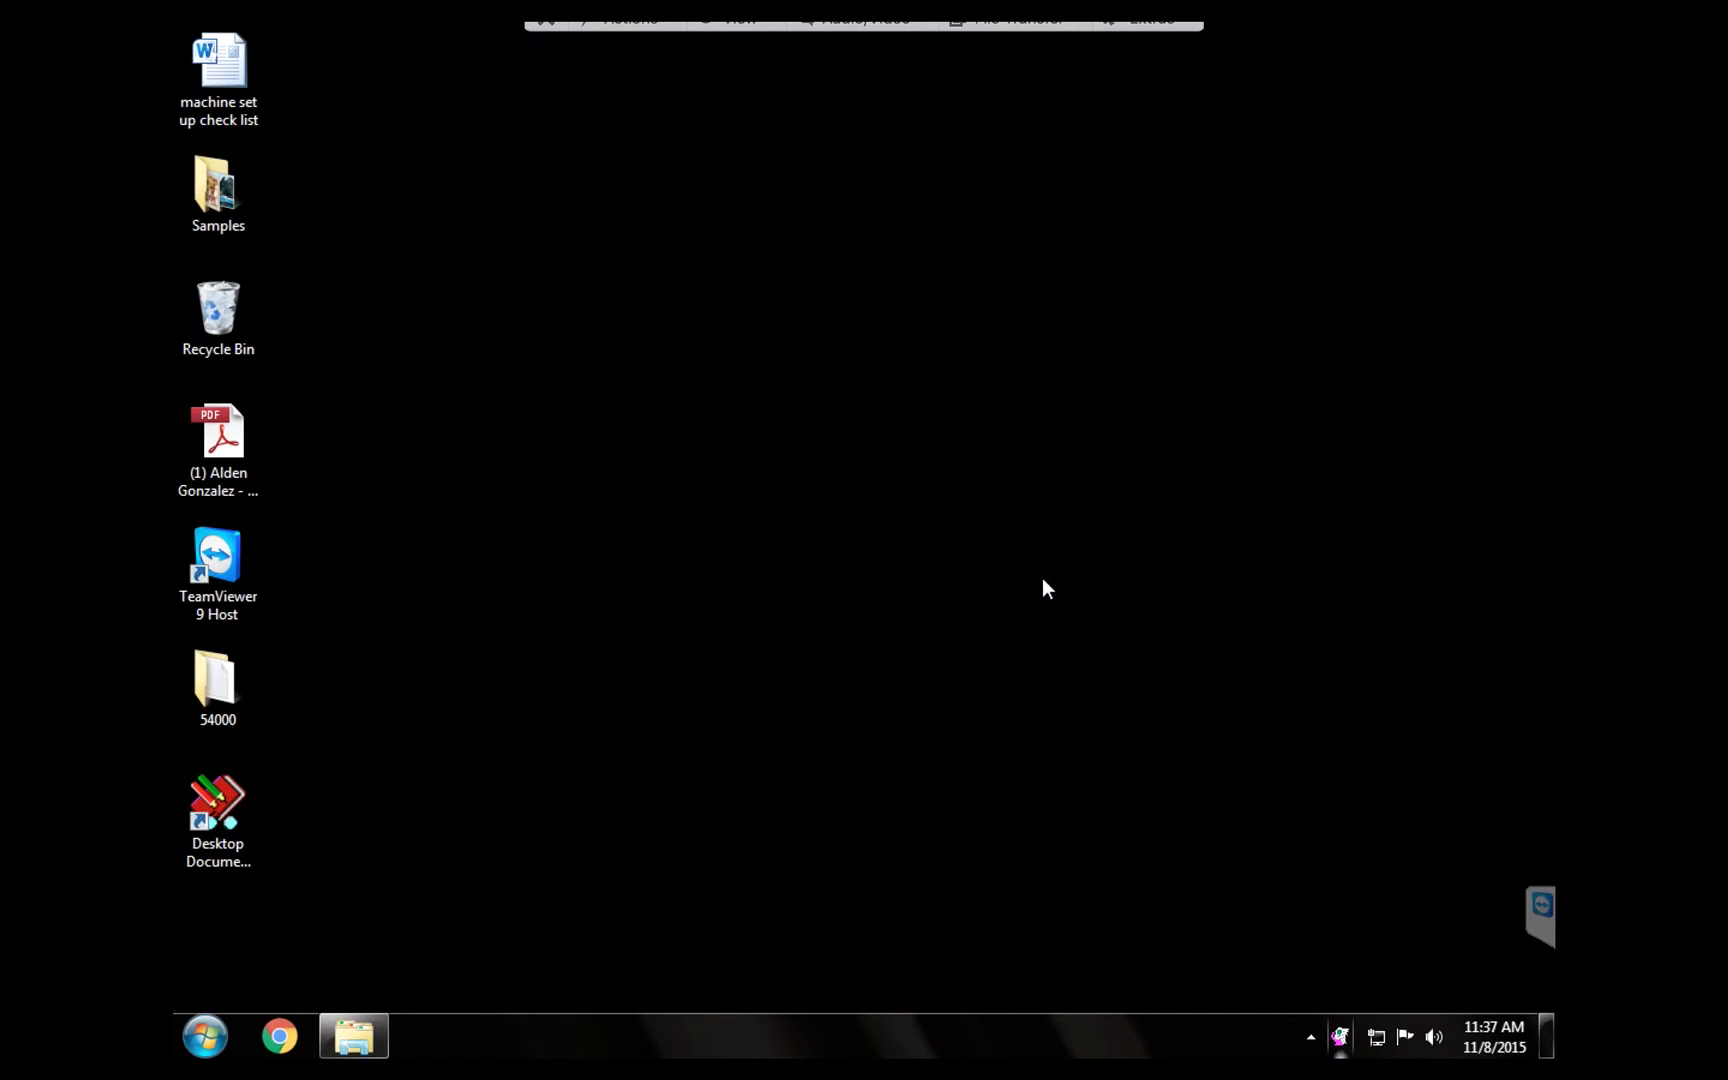
pyautogui.click(864, 668)
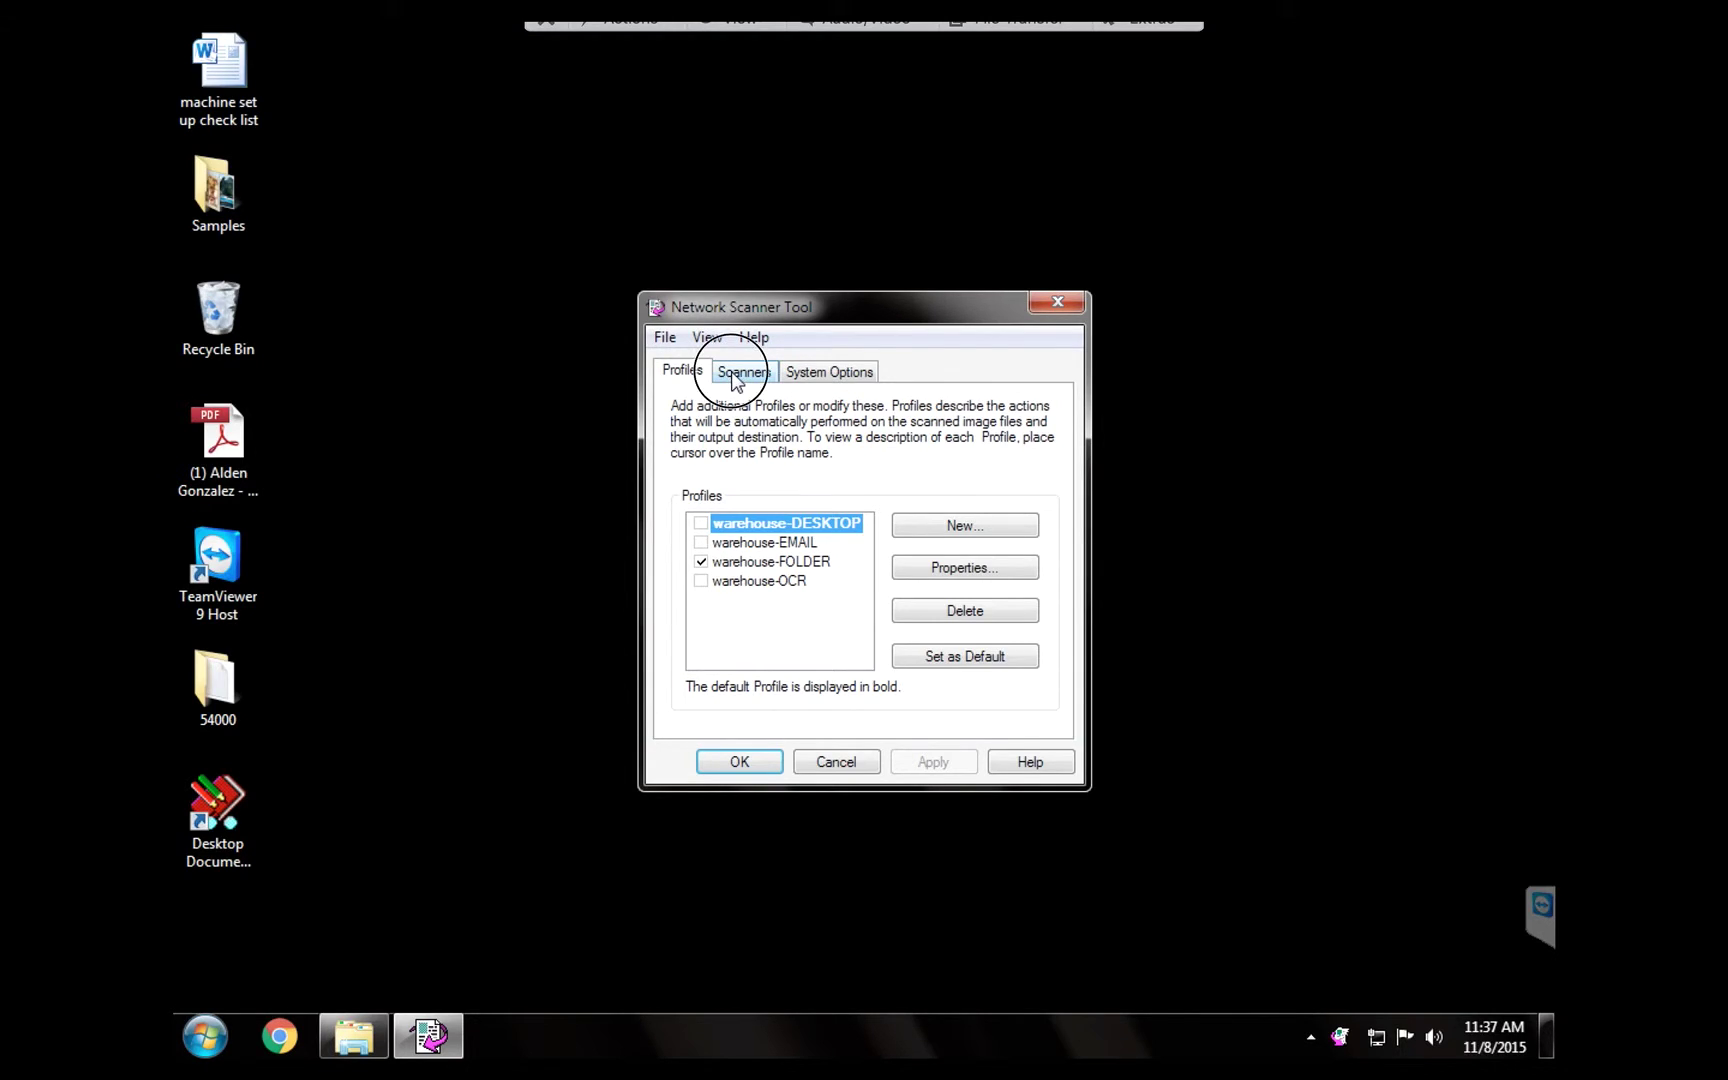
pyautogui.click(733, 372)
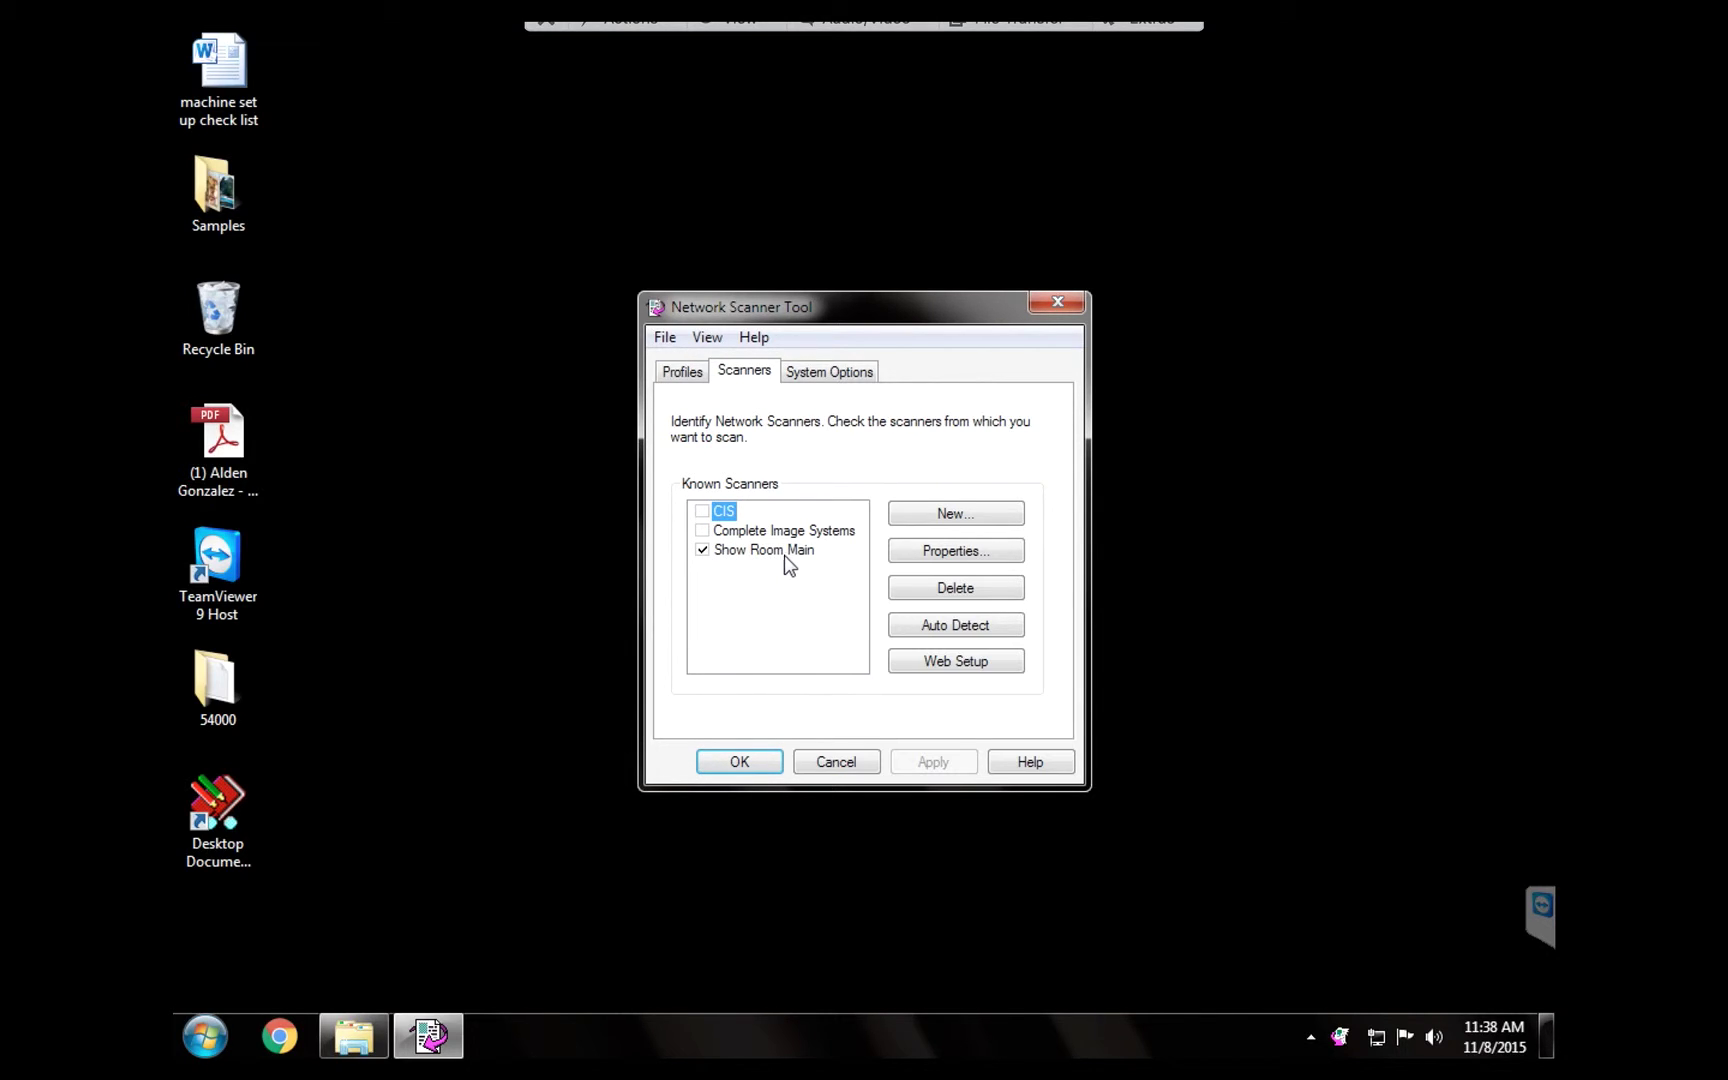
pyautogui.click(748, 551)
# In the copier's Address Book, register warehouse-FOLDER in the Frequent Use index and submit.
pyautogui.click(969, 662)
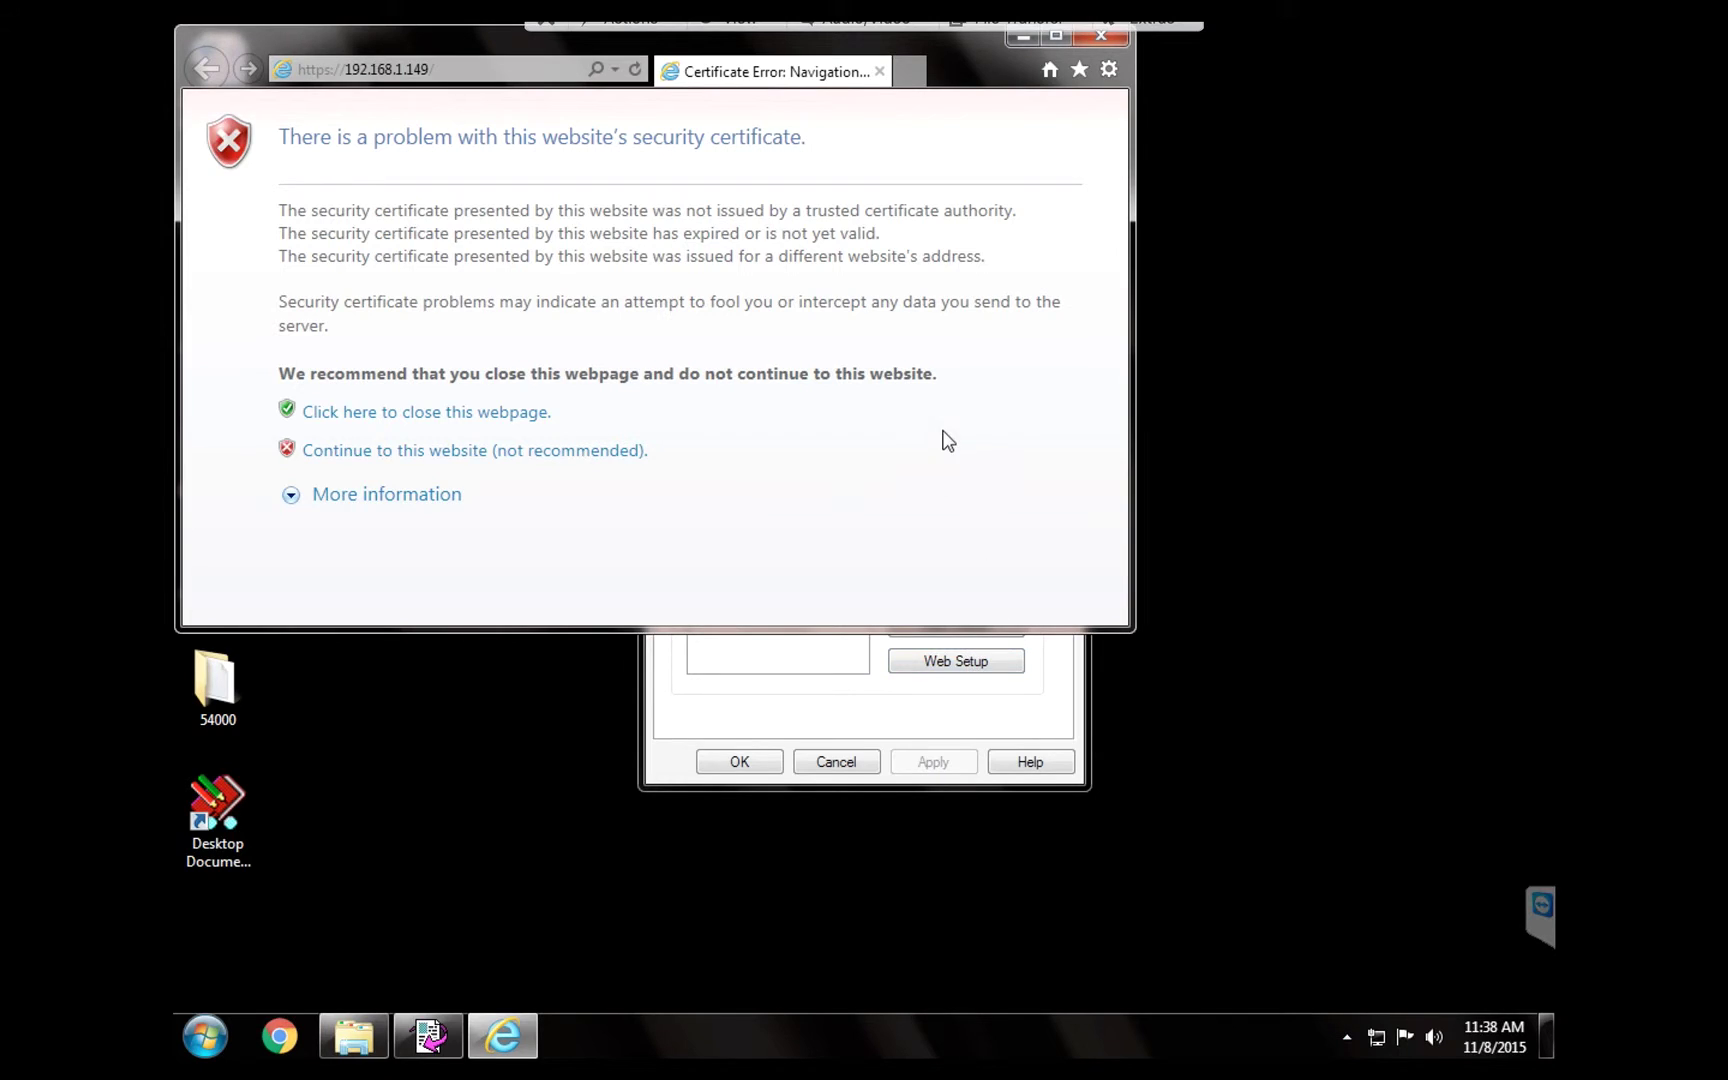
pyautogui.click(436, 447)
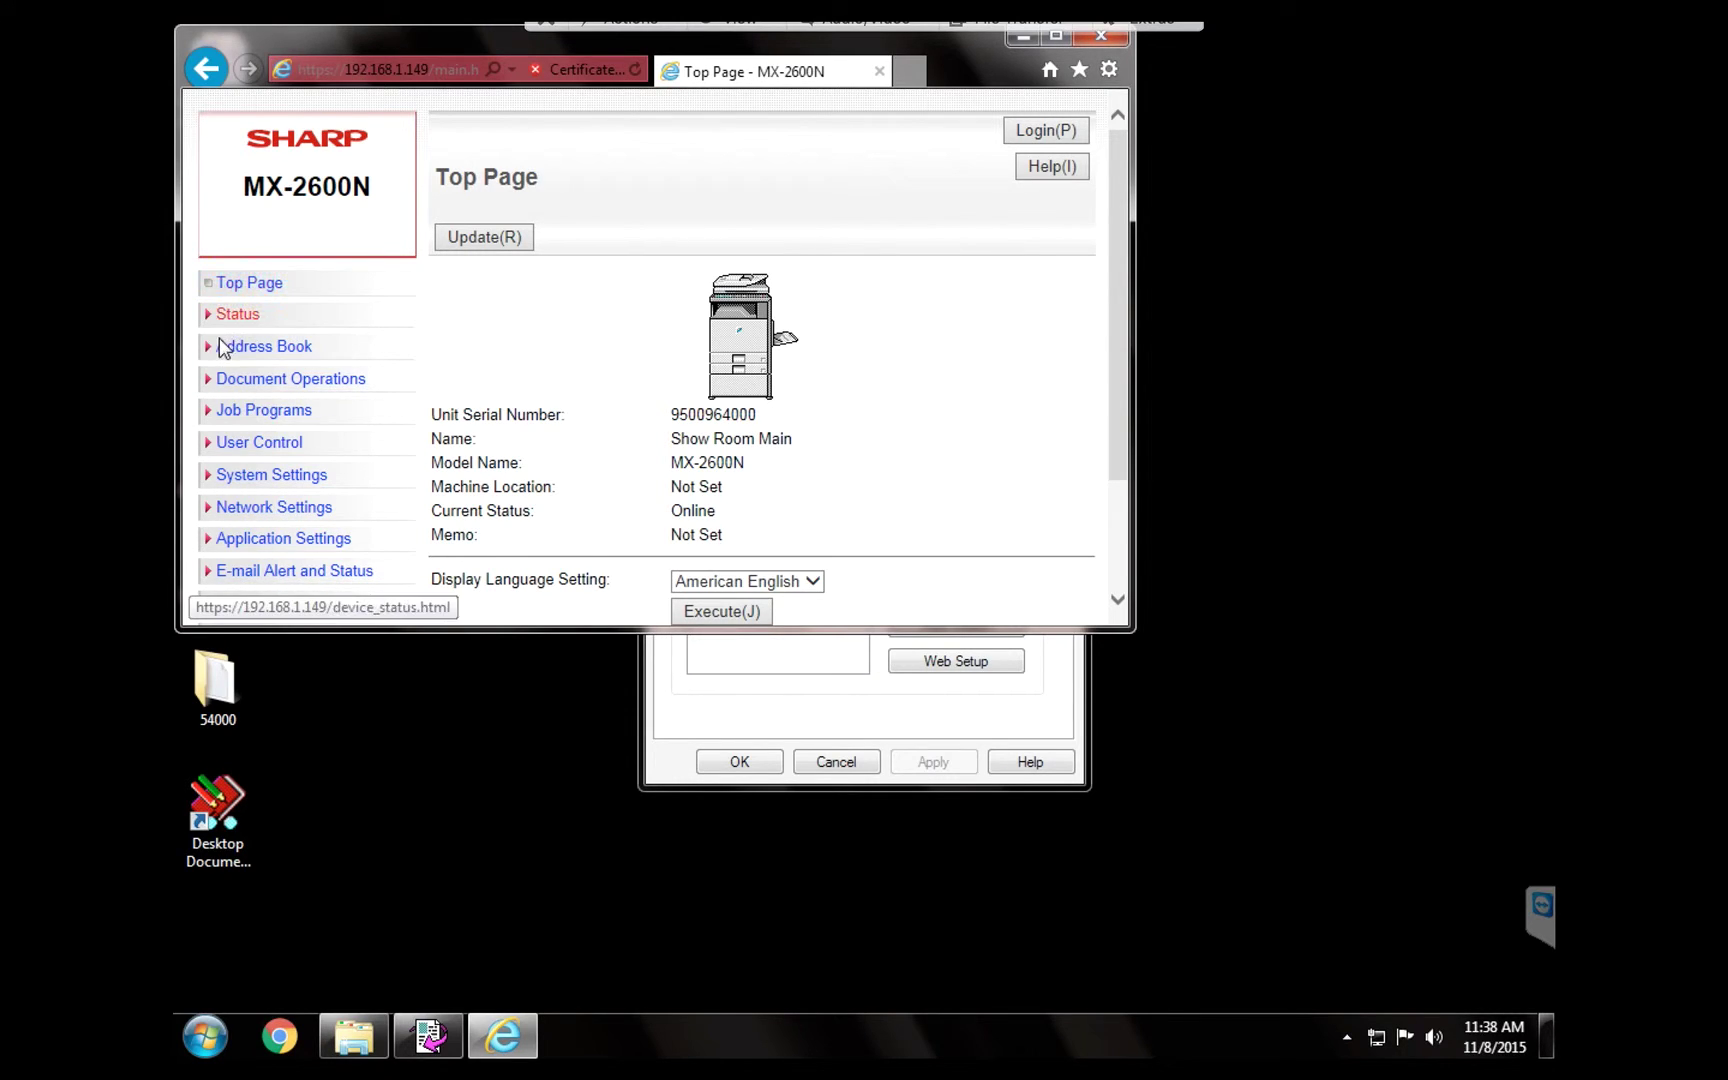
pyautogui.click(276, 348)
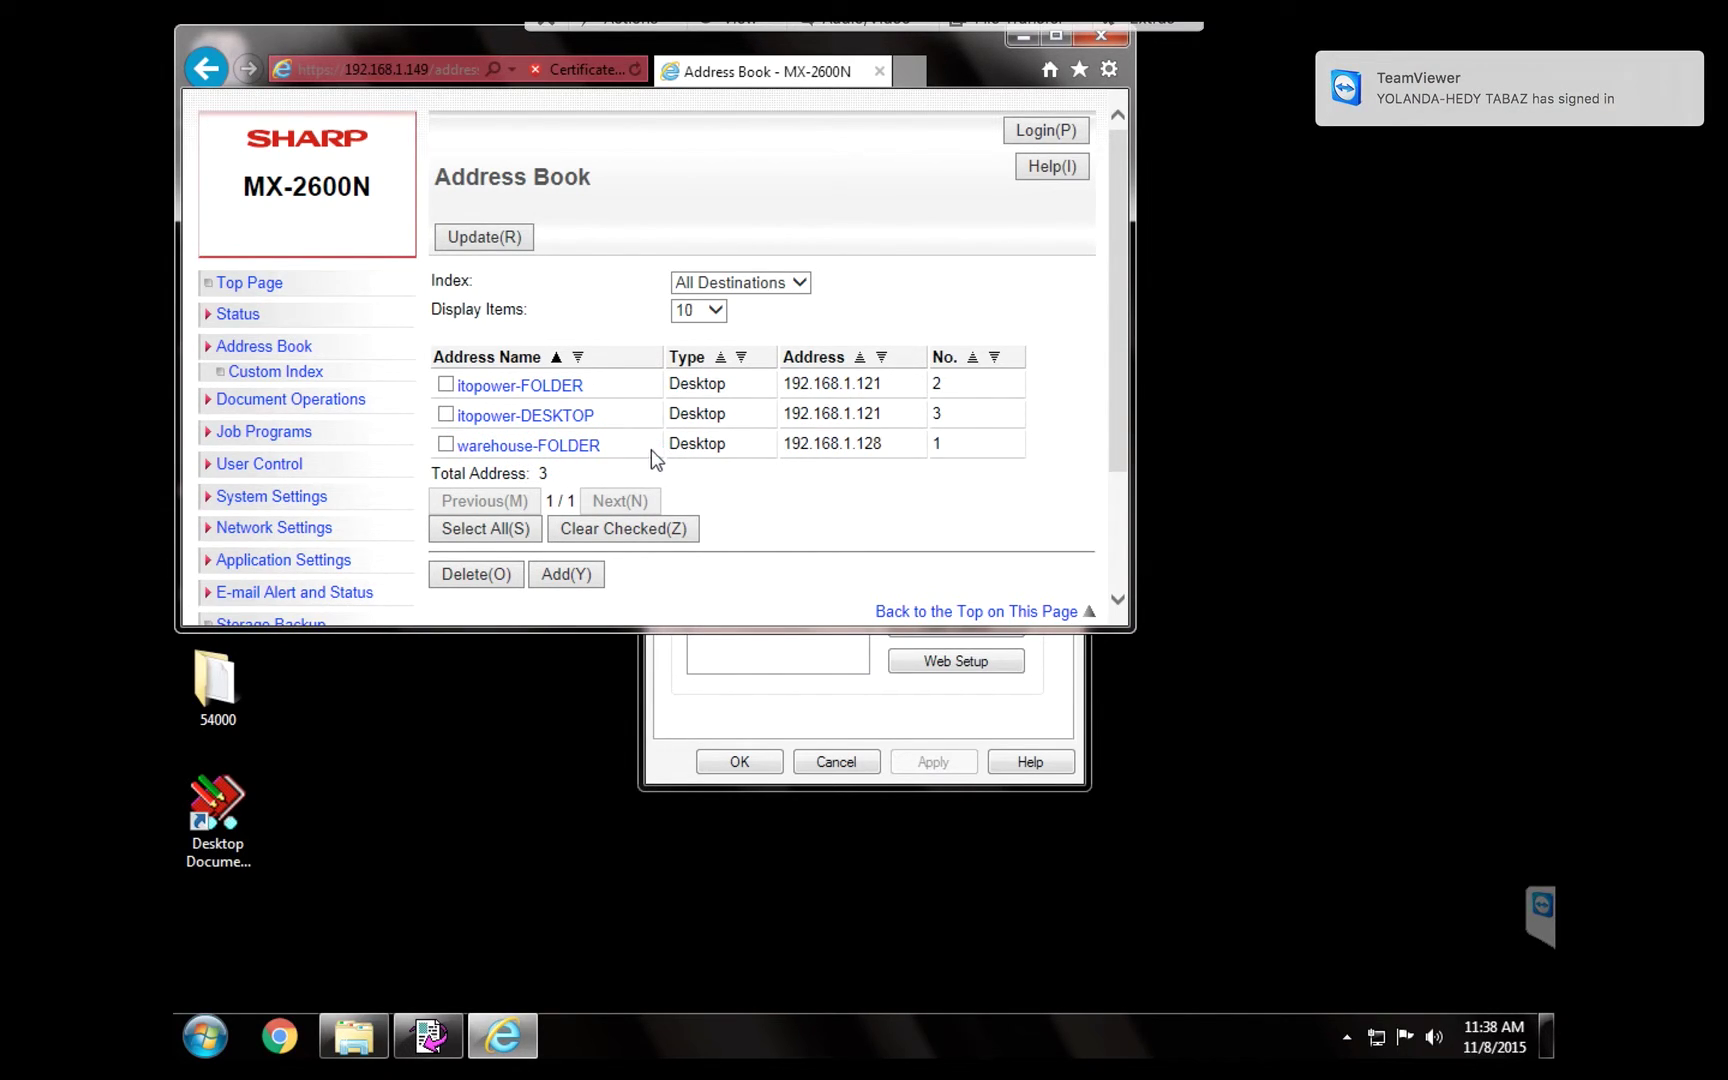
pyautogui.click(547, 448)
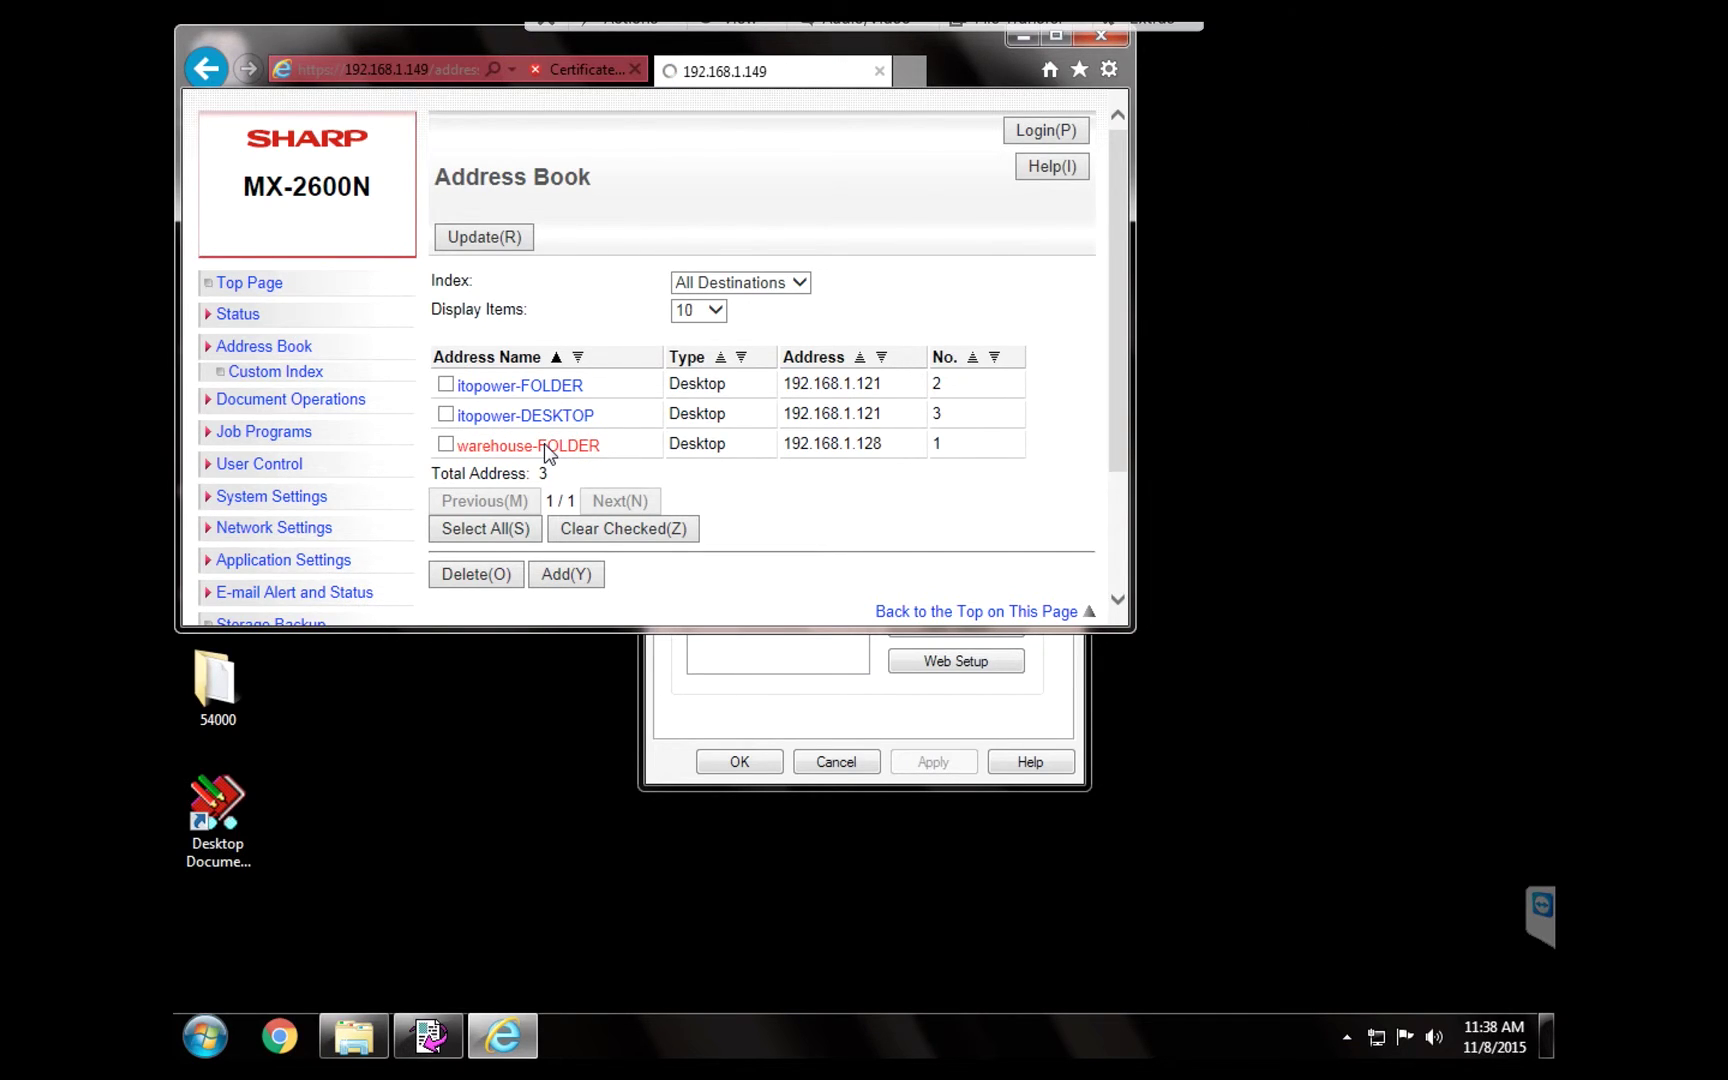
pyautogui.click(441, 500)
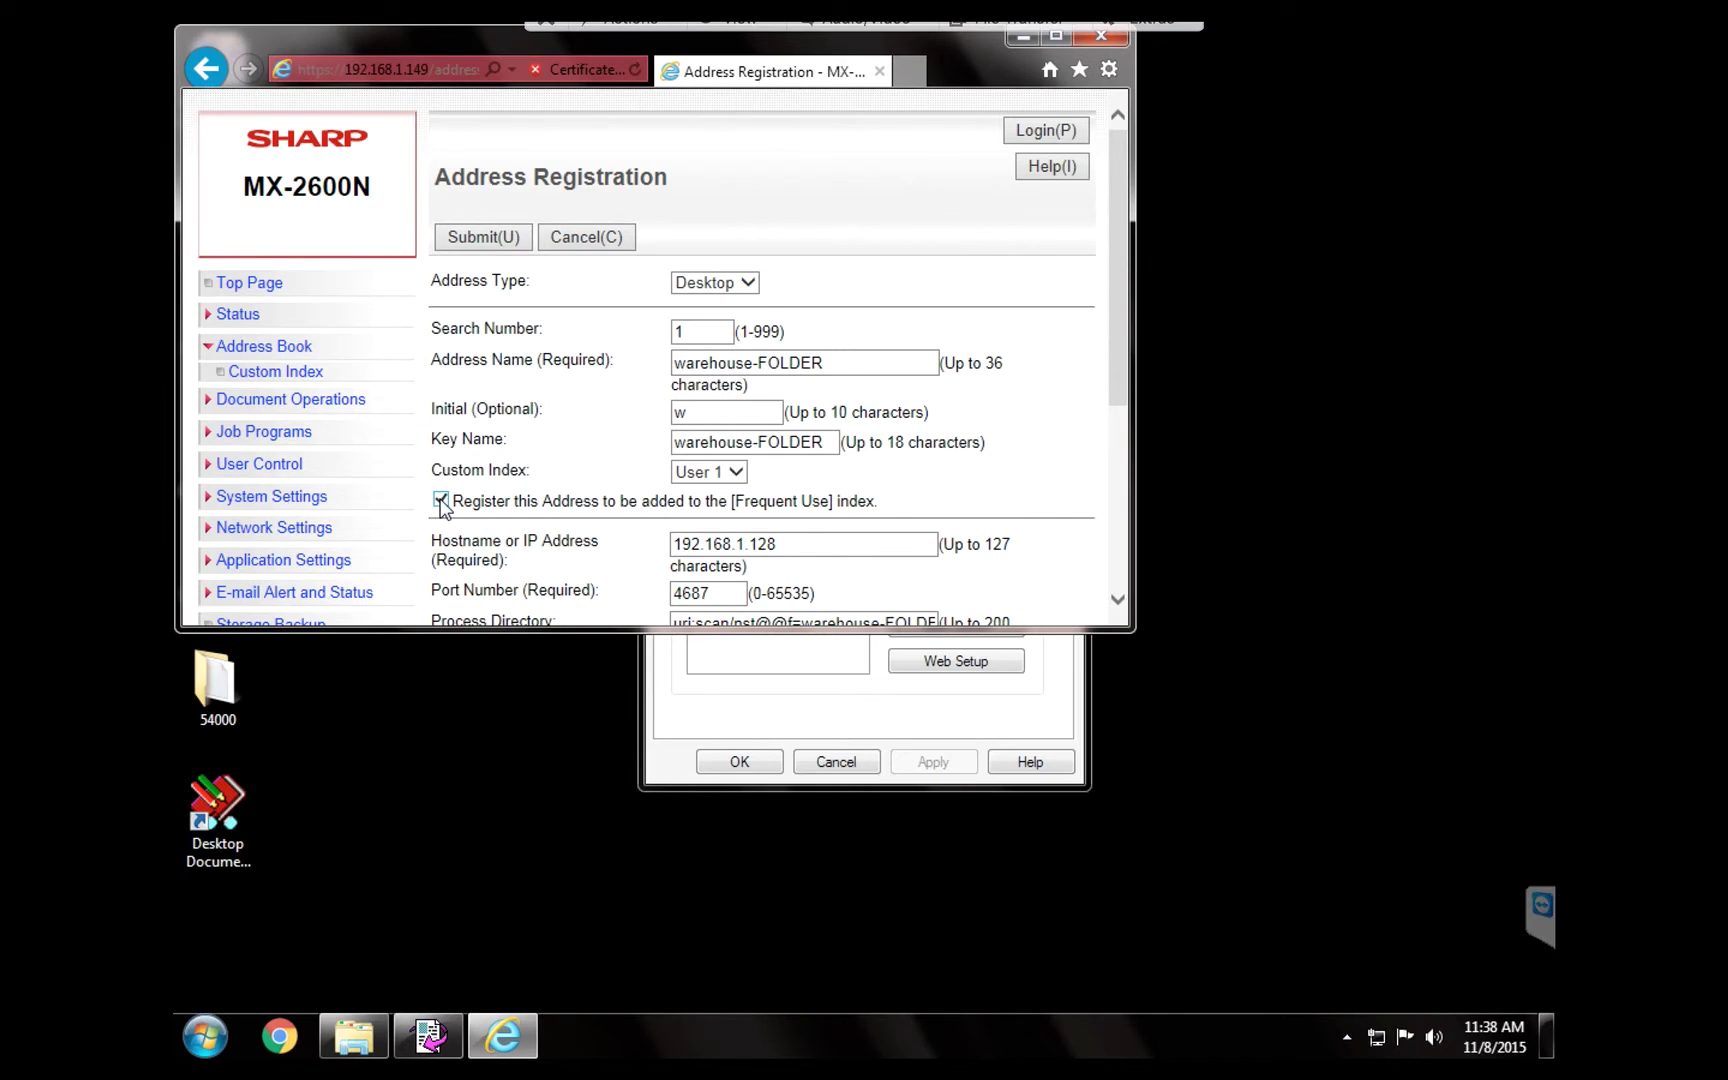
pyautogui.click(486, 236)
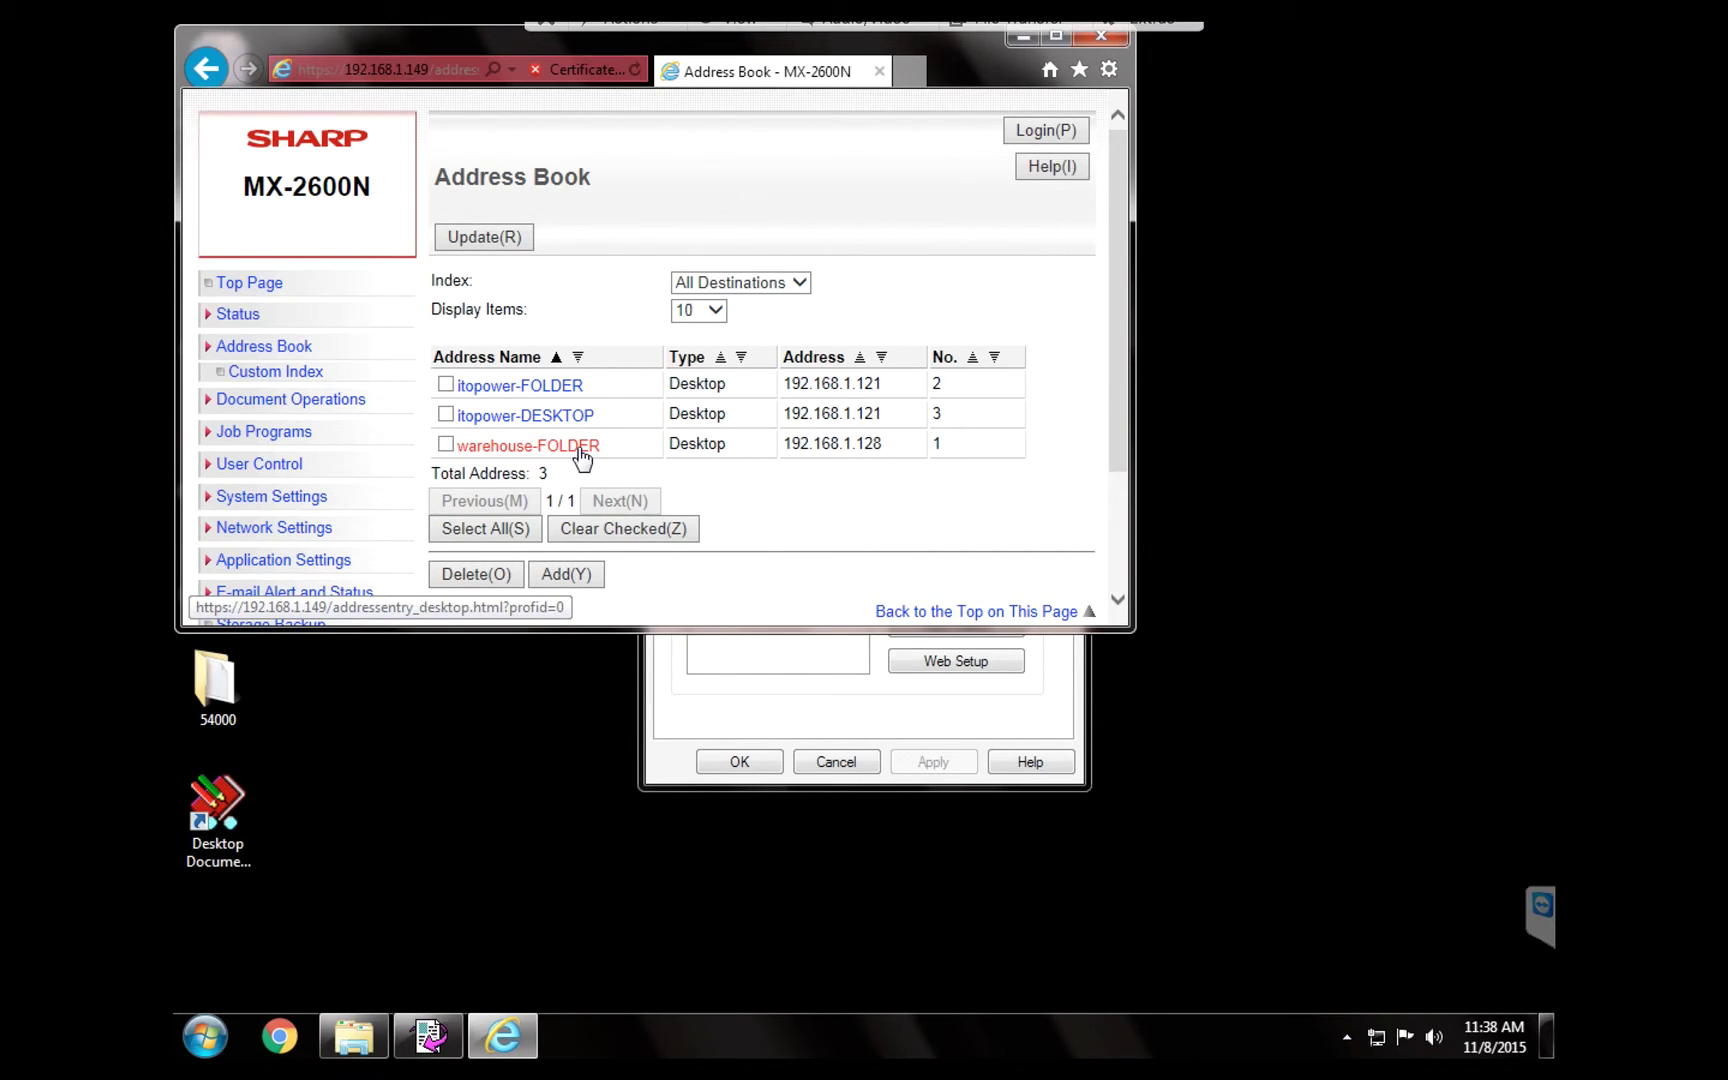
# Close the browser, send the settings to the scanner, and close the communication report.
pyautogui.click(879, 72)
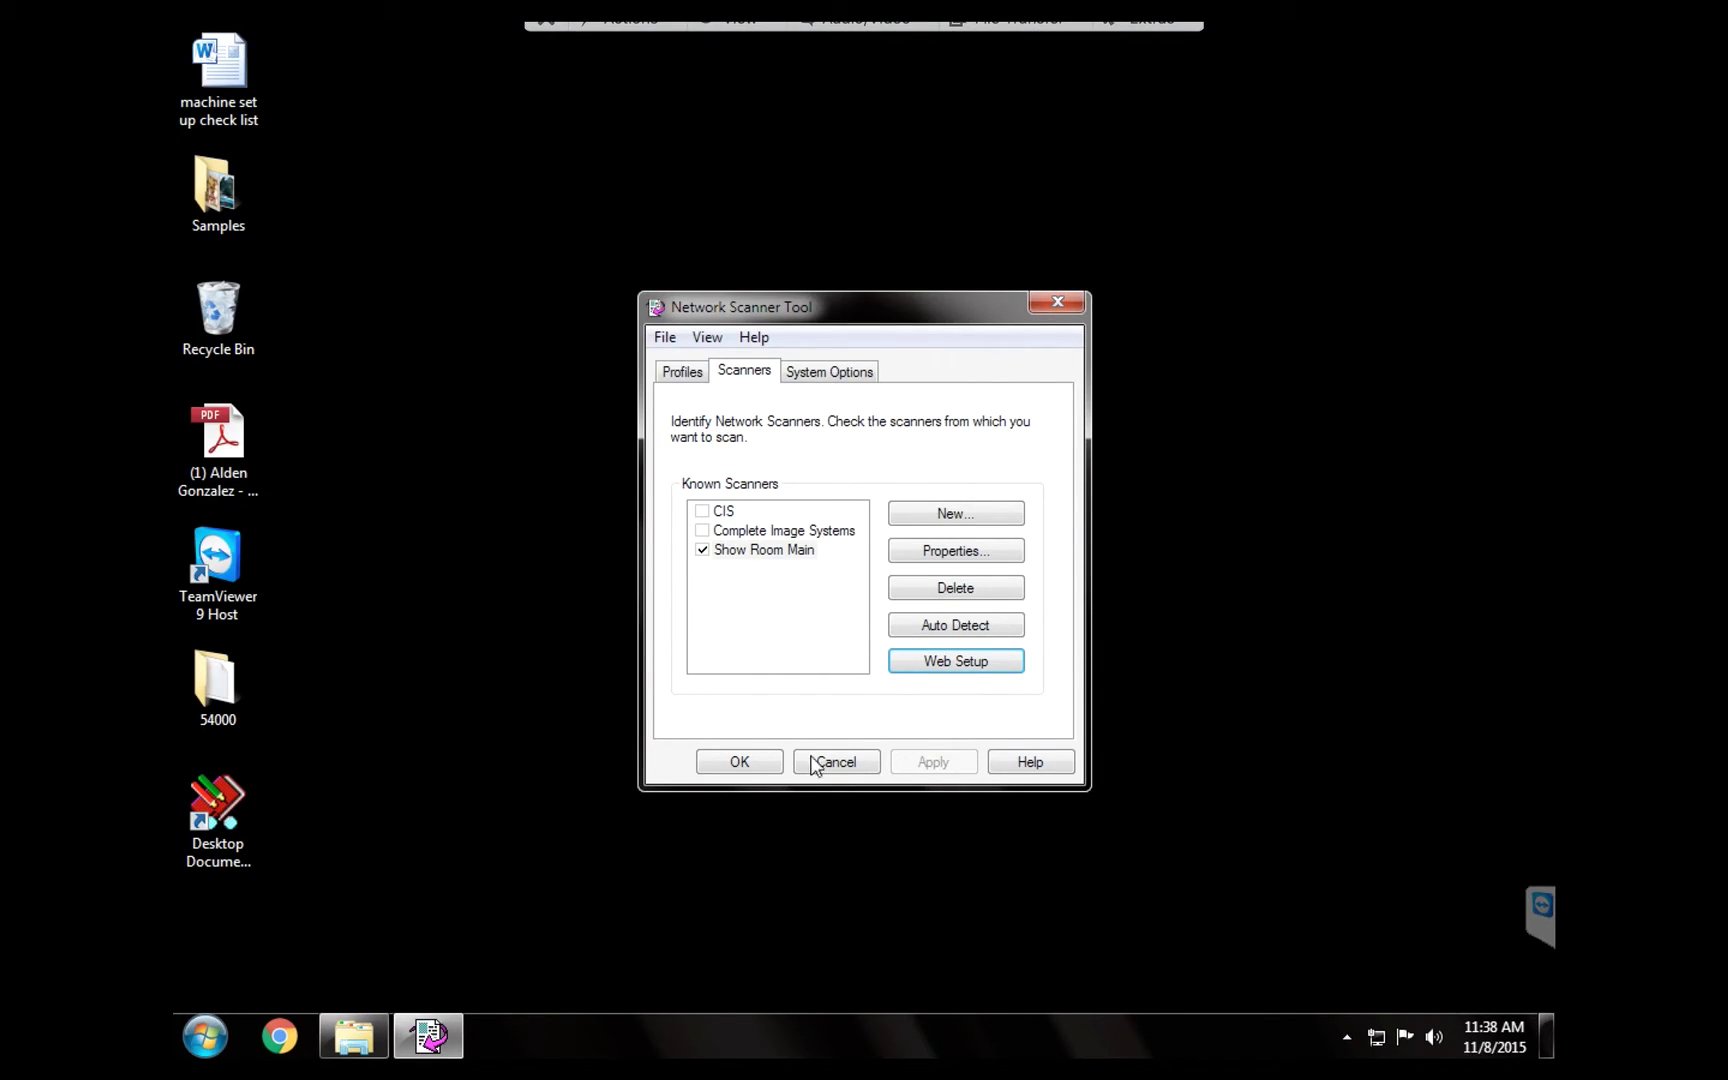
pyautogui.click(732, 761)
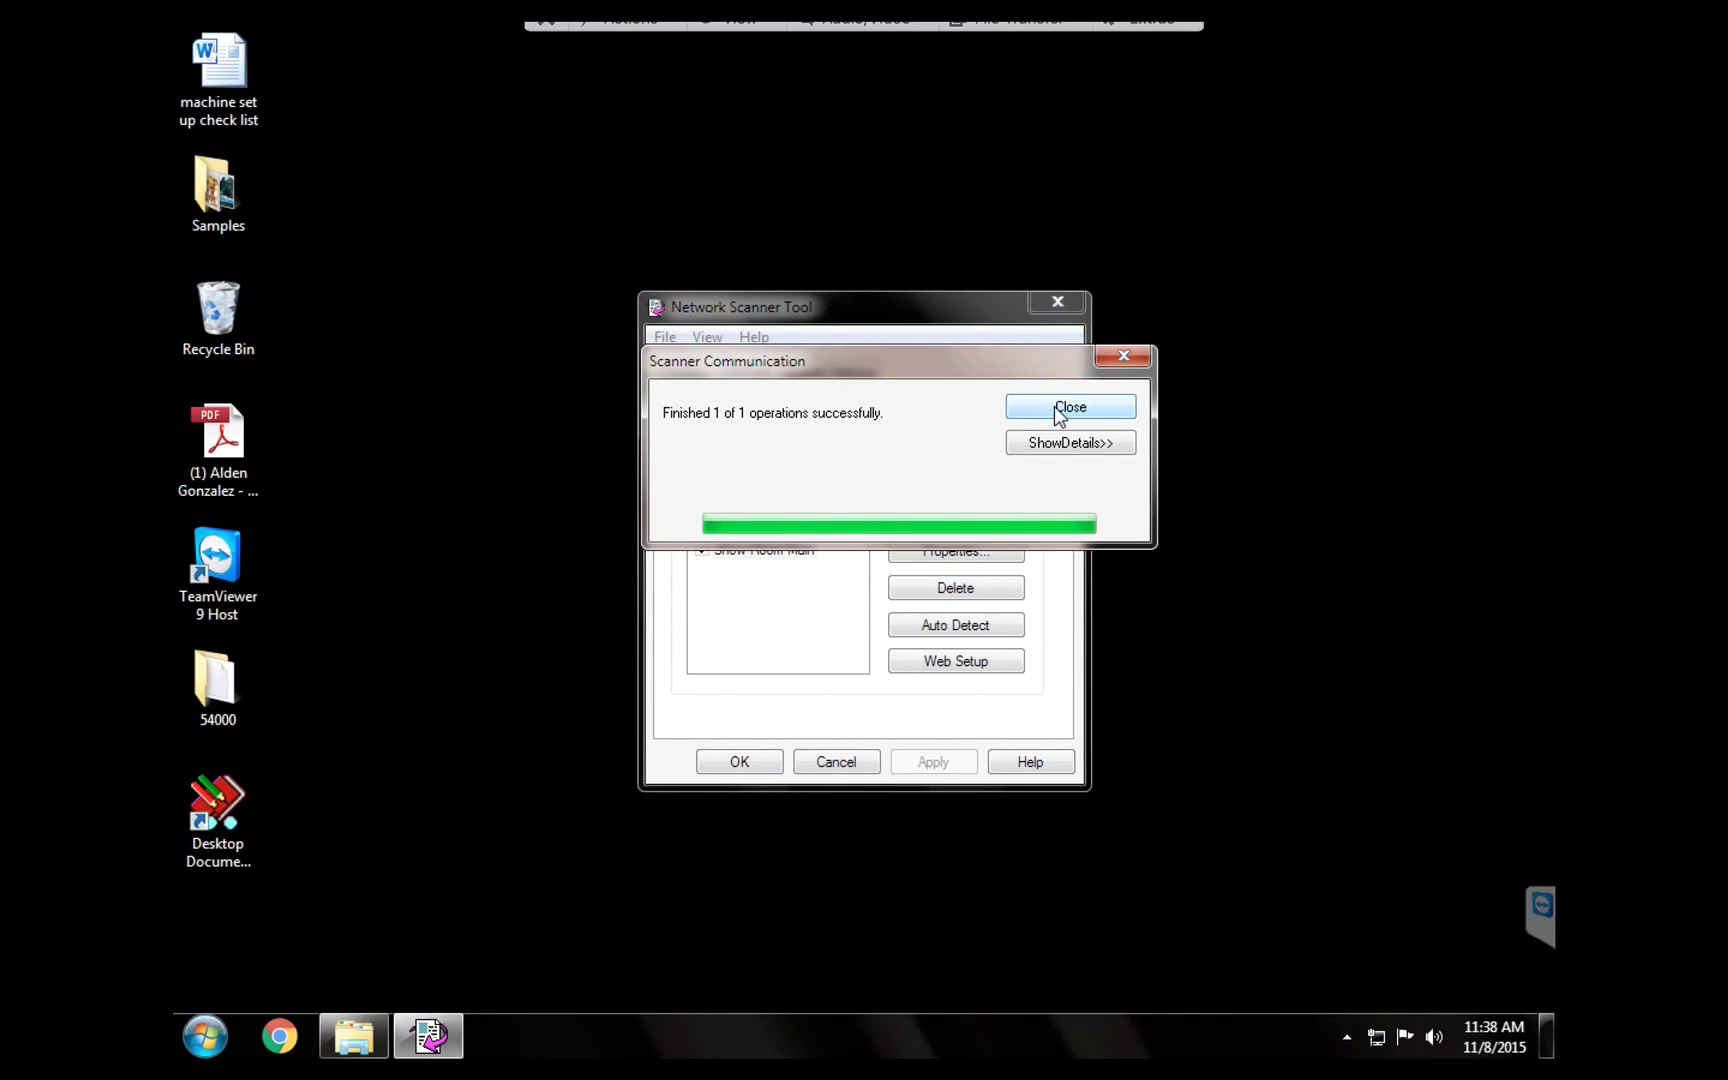
pyautogui.click(1060, 410)
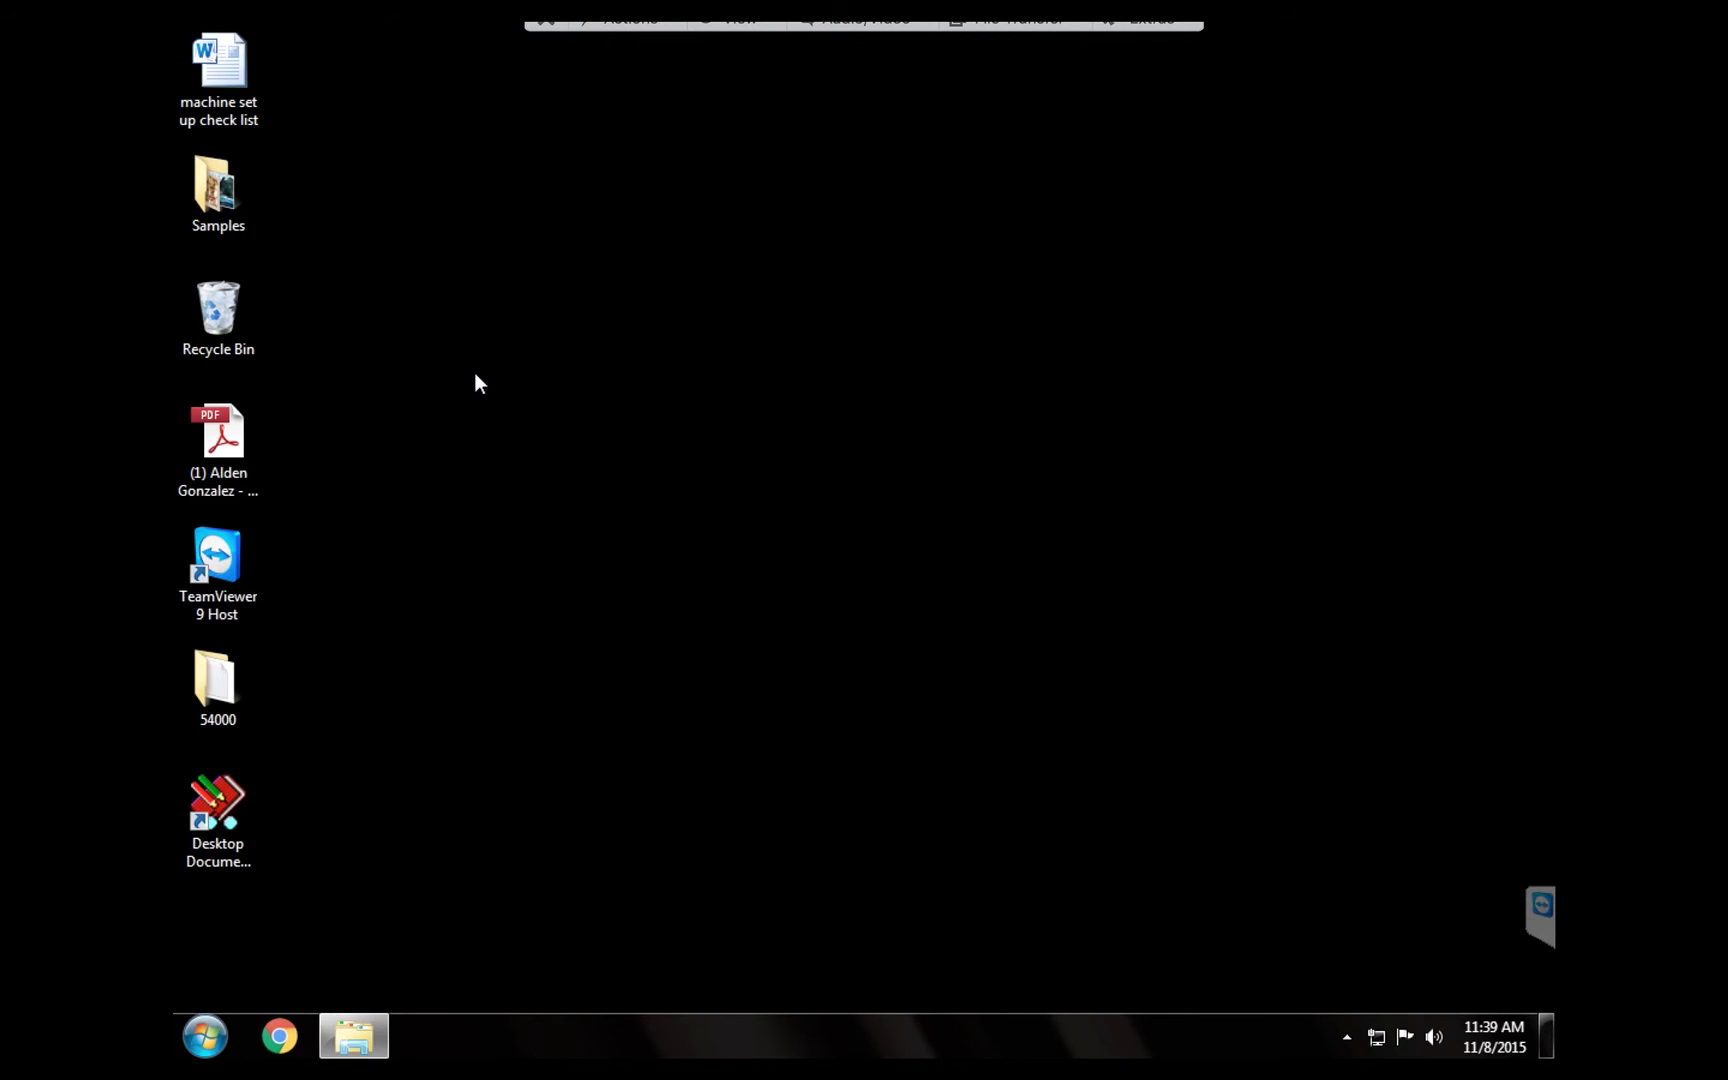
# Send the C:\scan folder to the desktop as a shortcut.
pyautogui.click(205, 1036)
pyautogui.click(563, 637)
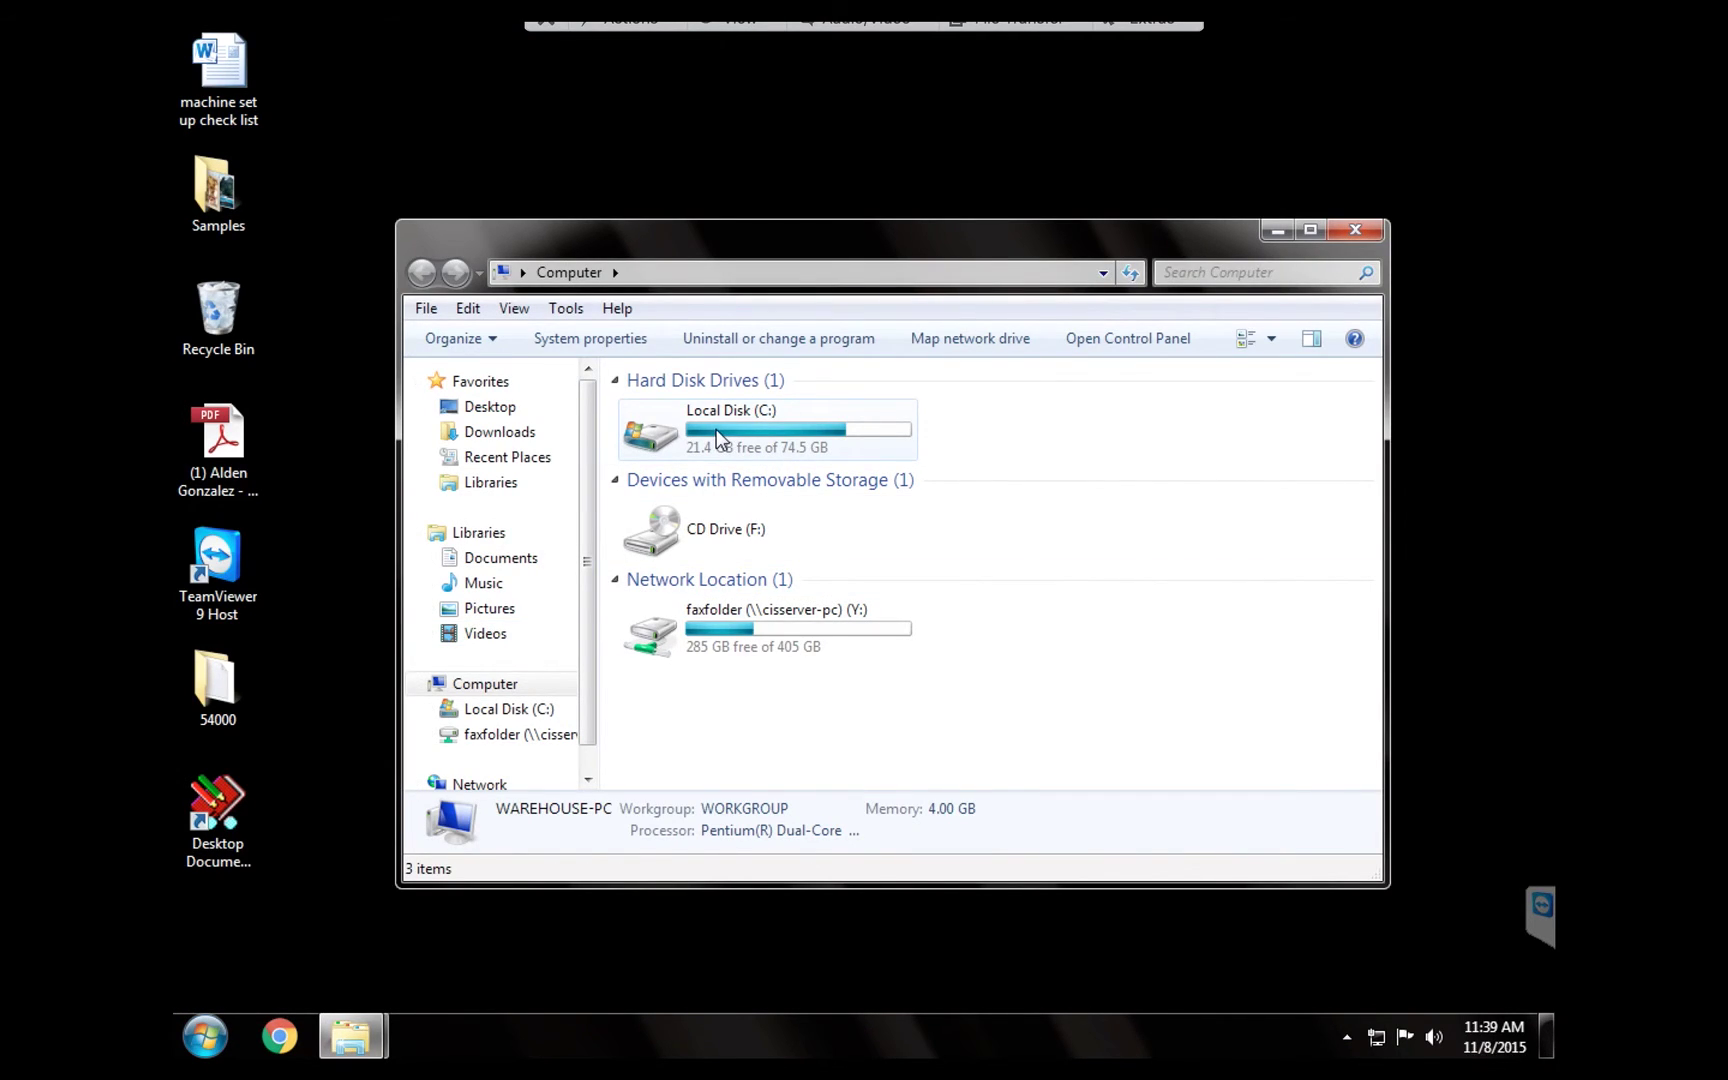
pyautogui.click(716, 429)
pyautogui.doubleClick(742, 424)
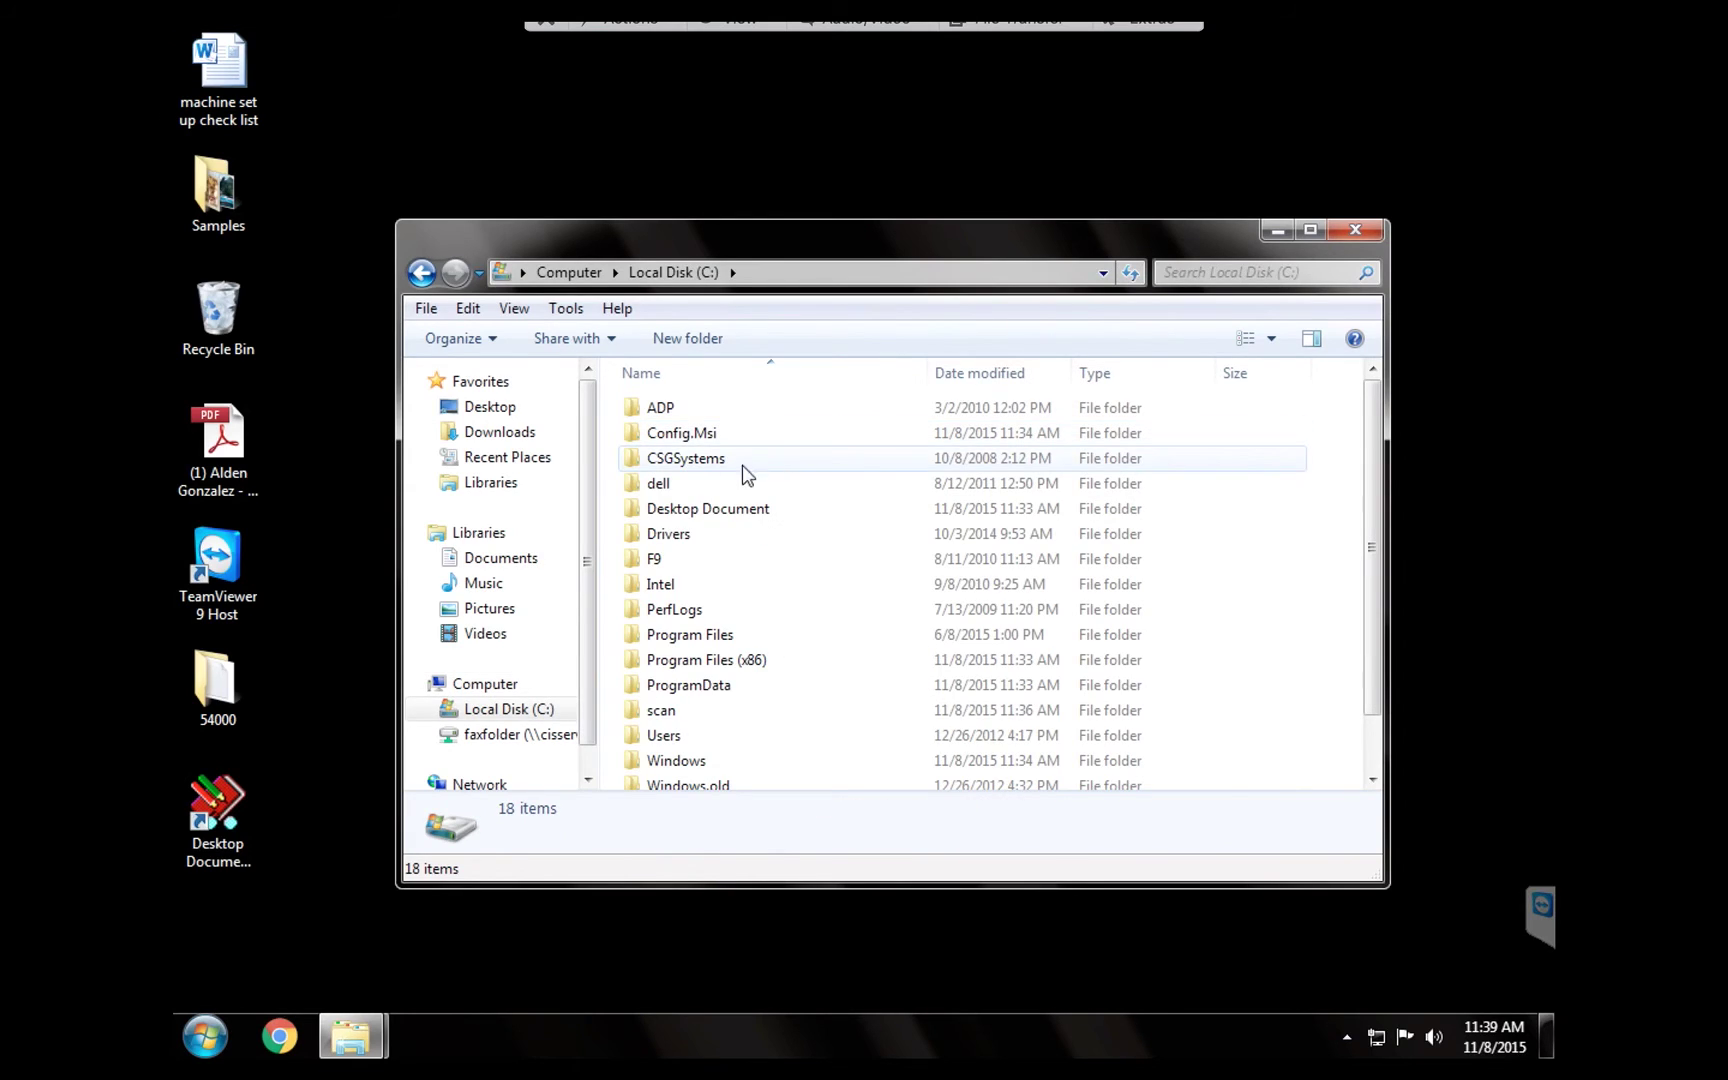
pyautogui.click(666, 713)
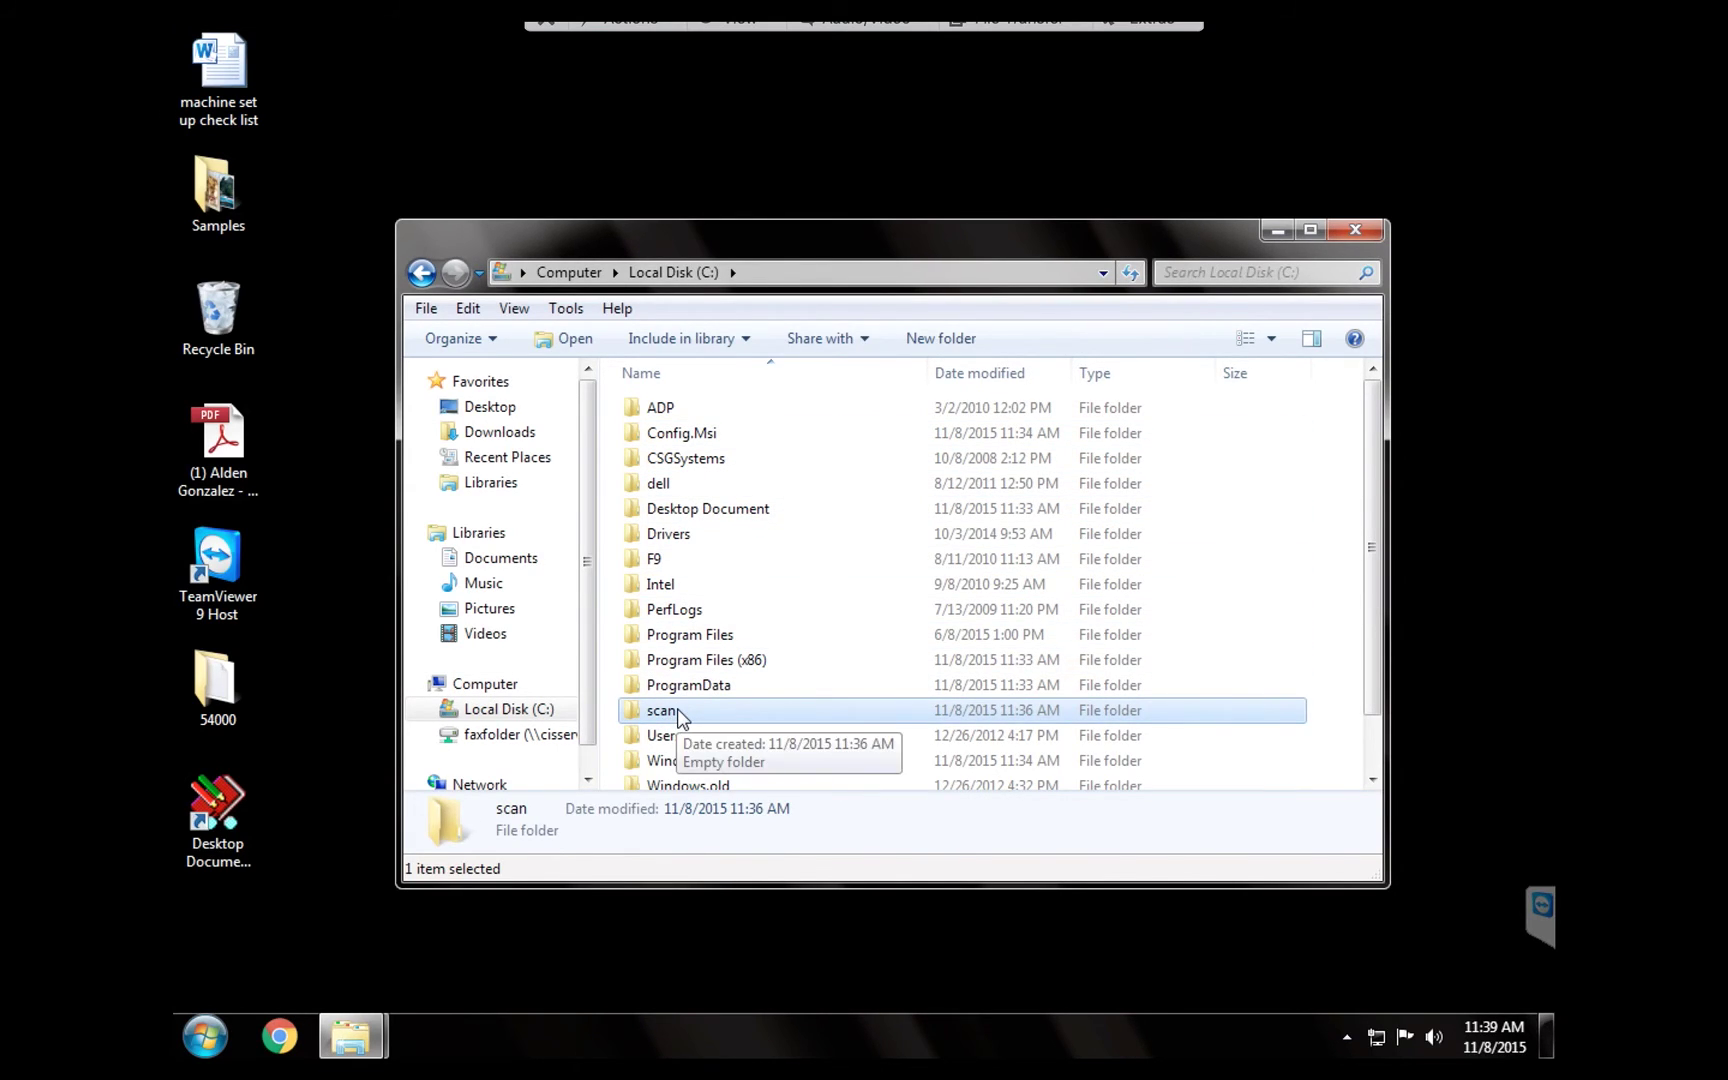
pyautogui.rightClick(676, 707)
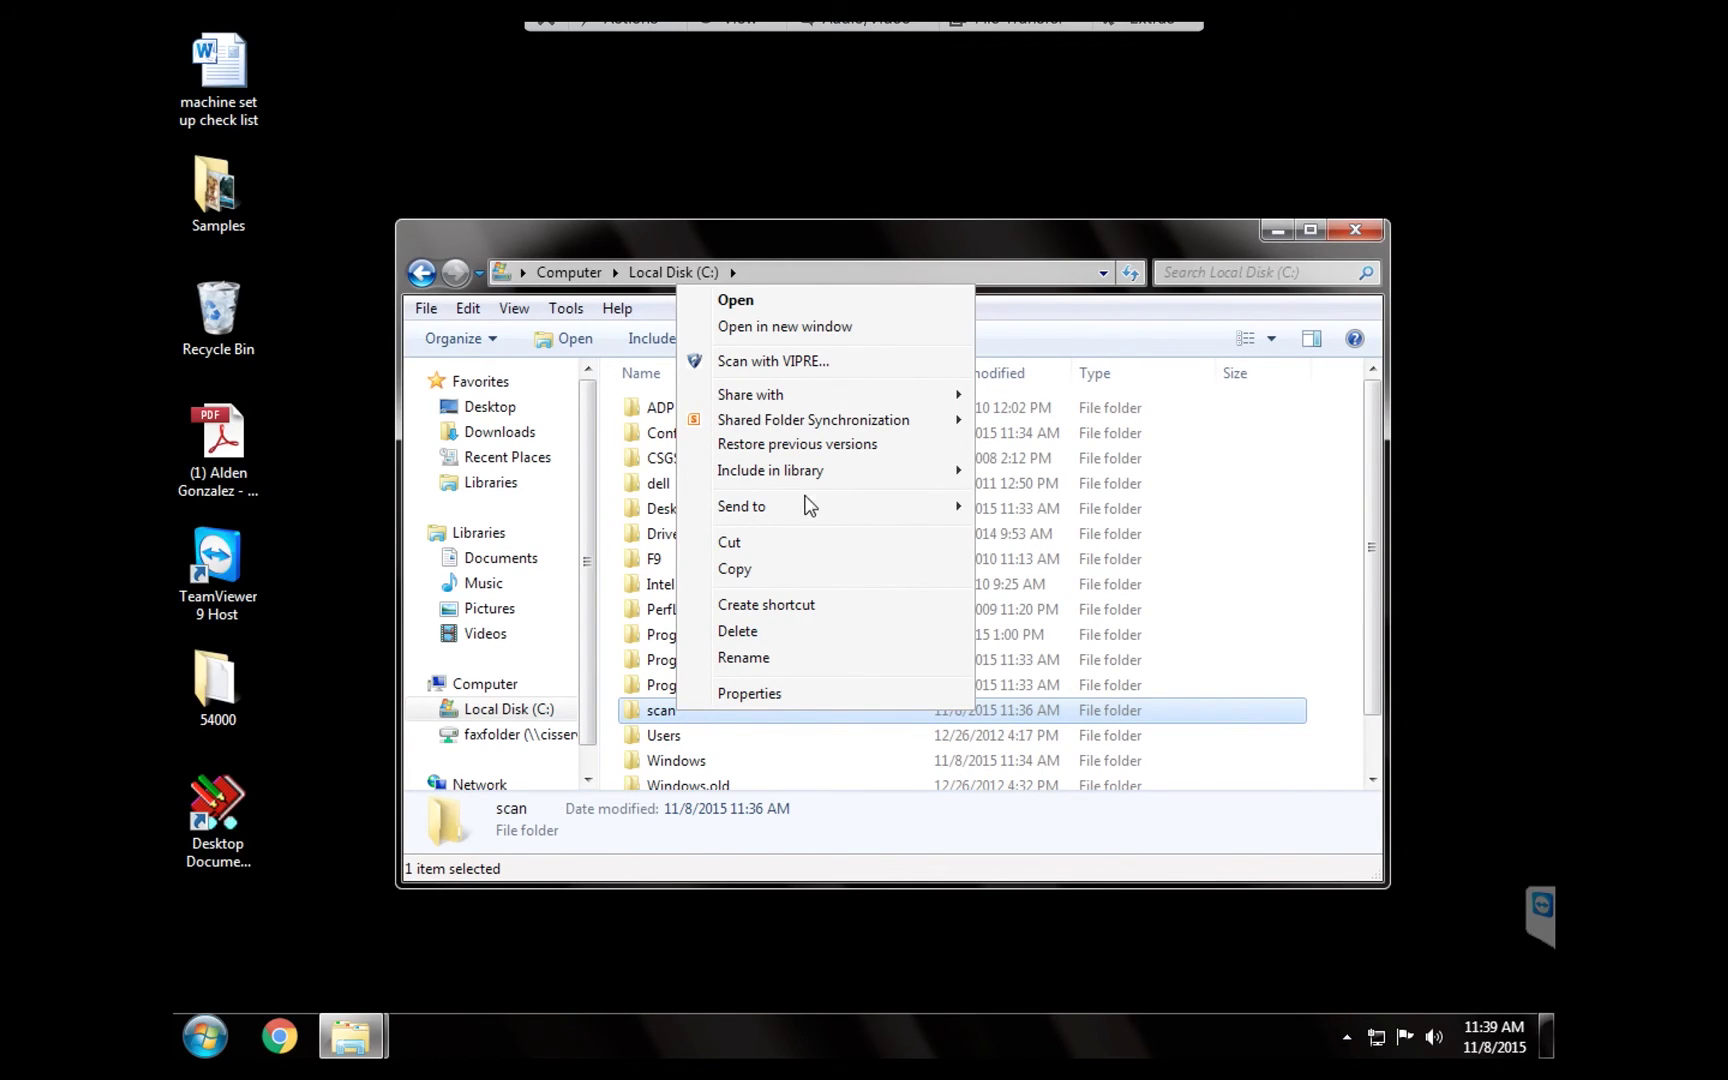
pyautogui.moveTo(818, 510)
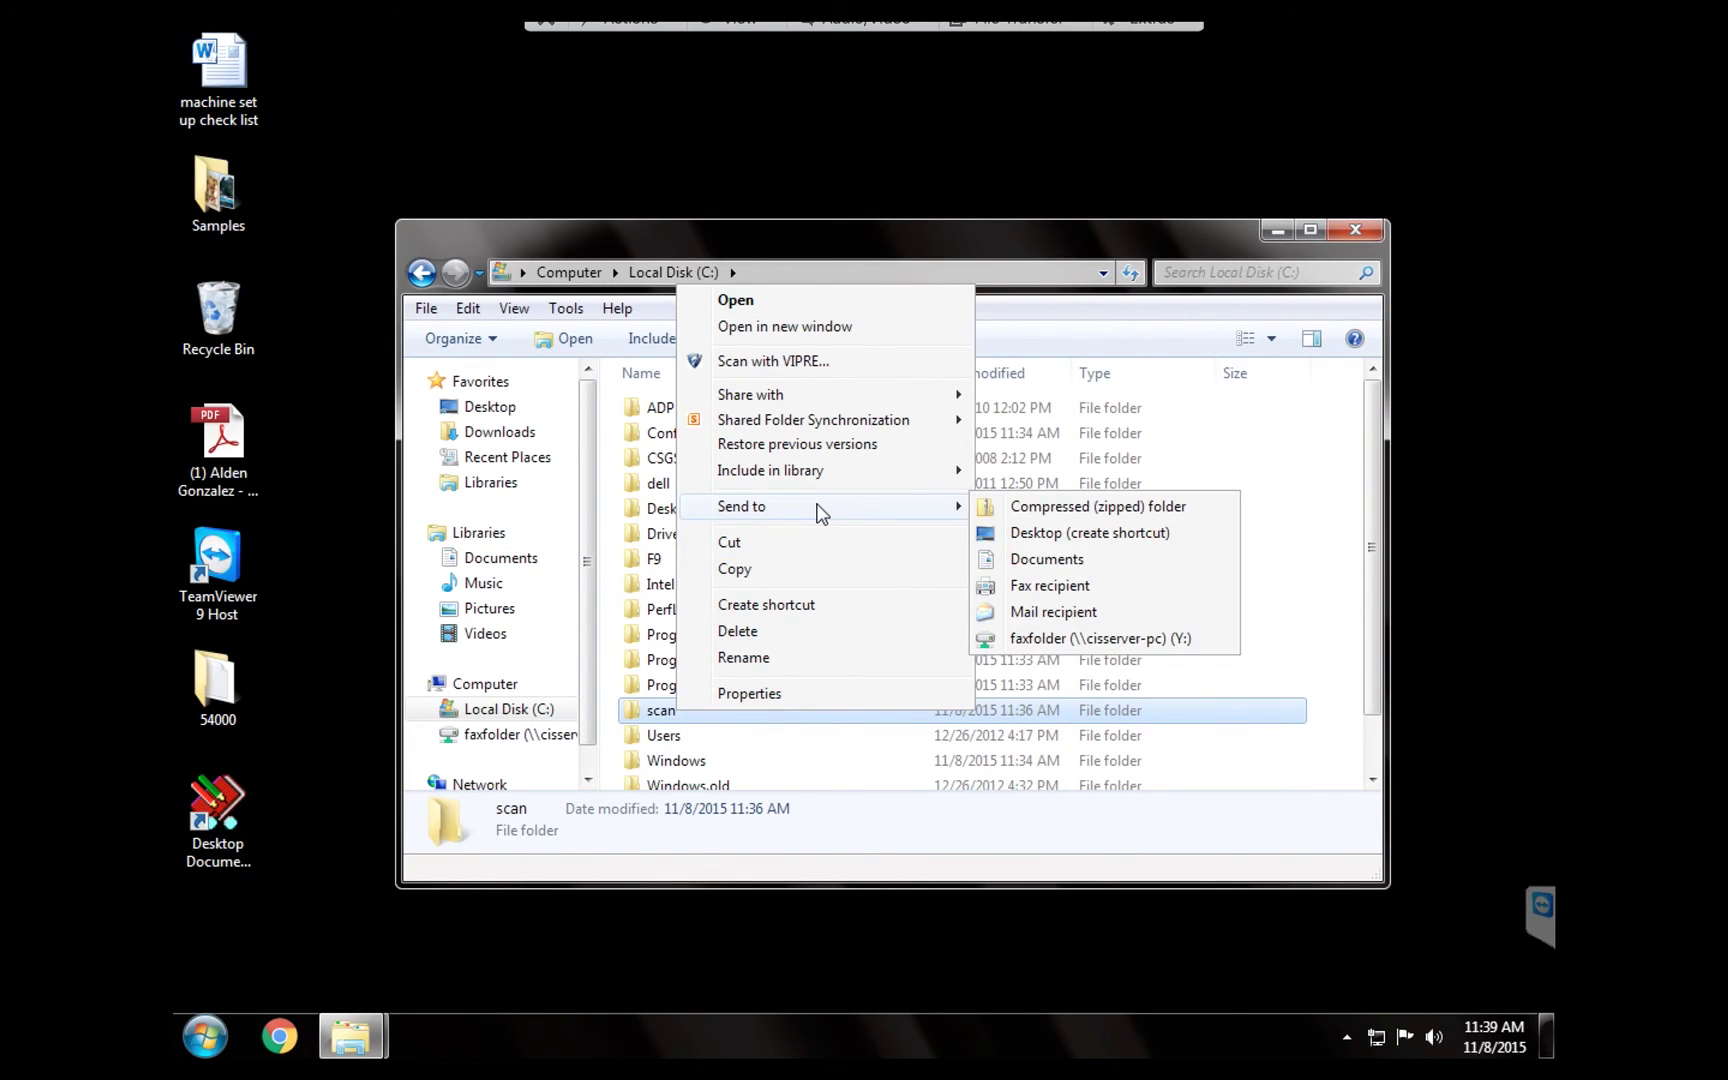
pyautogui.click(1046, 537)
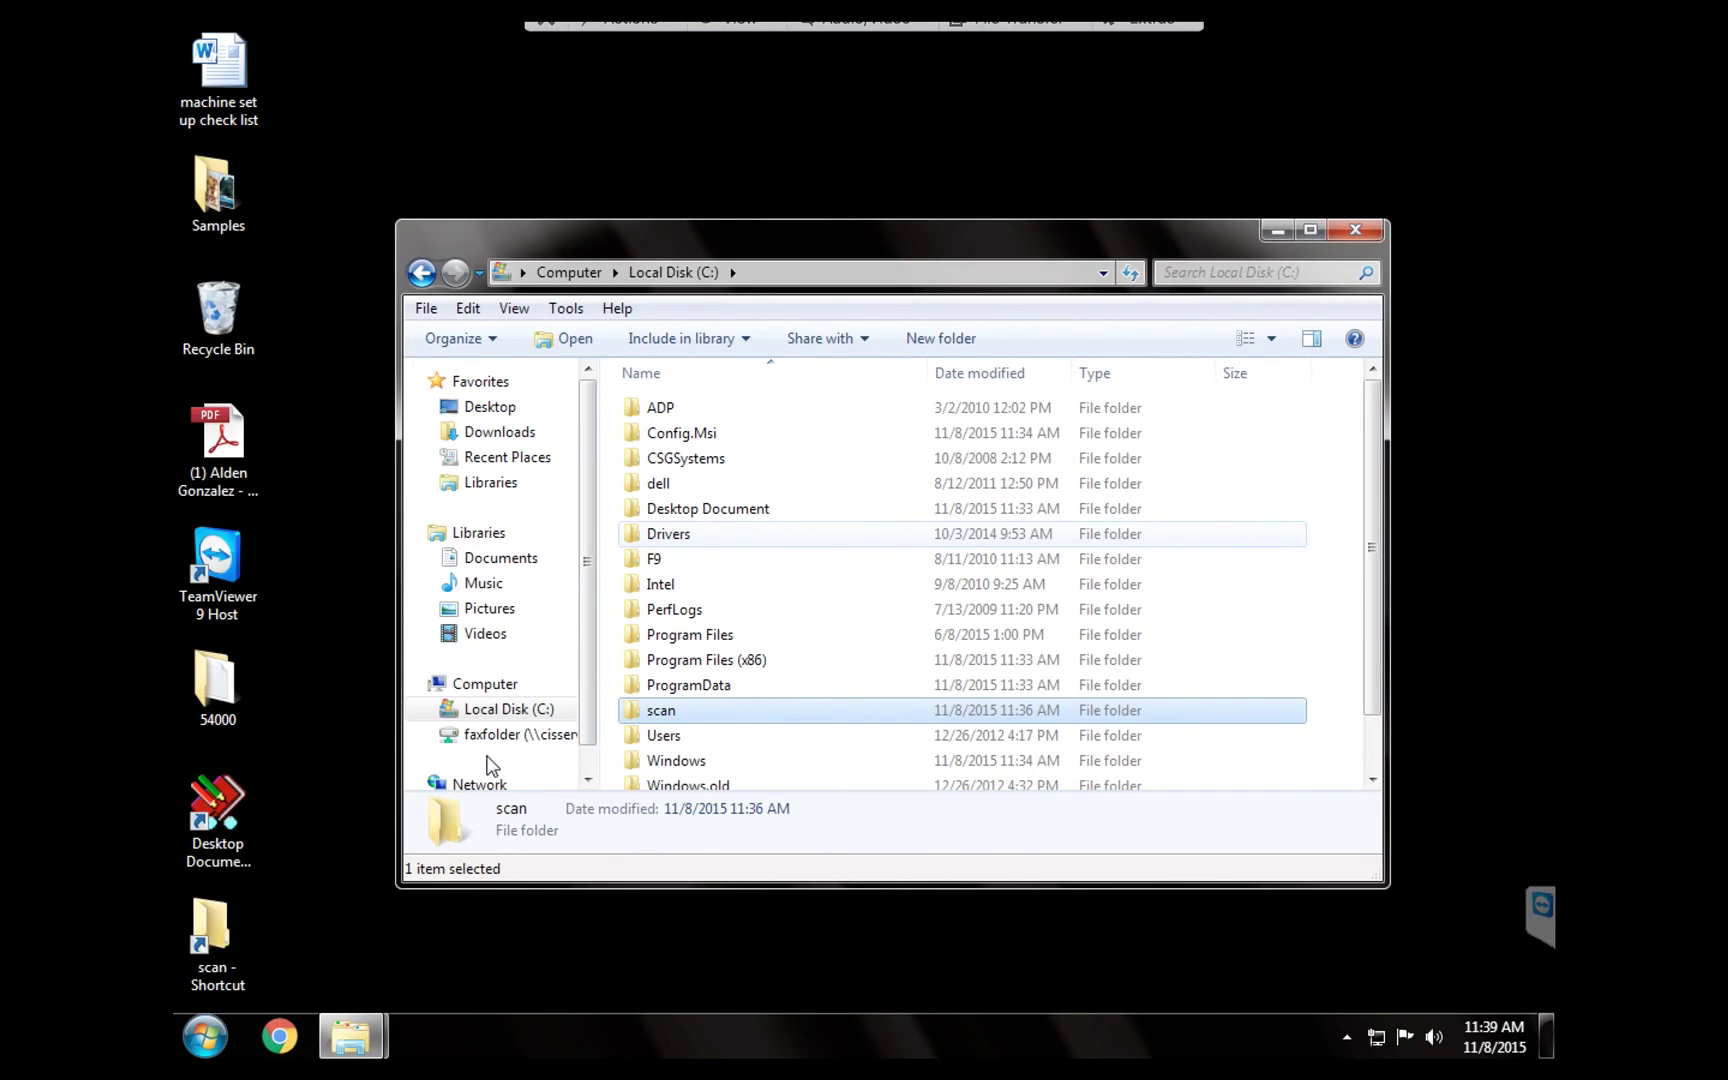
# Close Explorer and test the 'scan - Shortcut', confirming the folder is empty.
pyautogui.click(1355, 231)
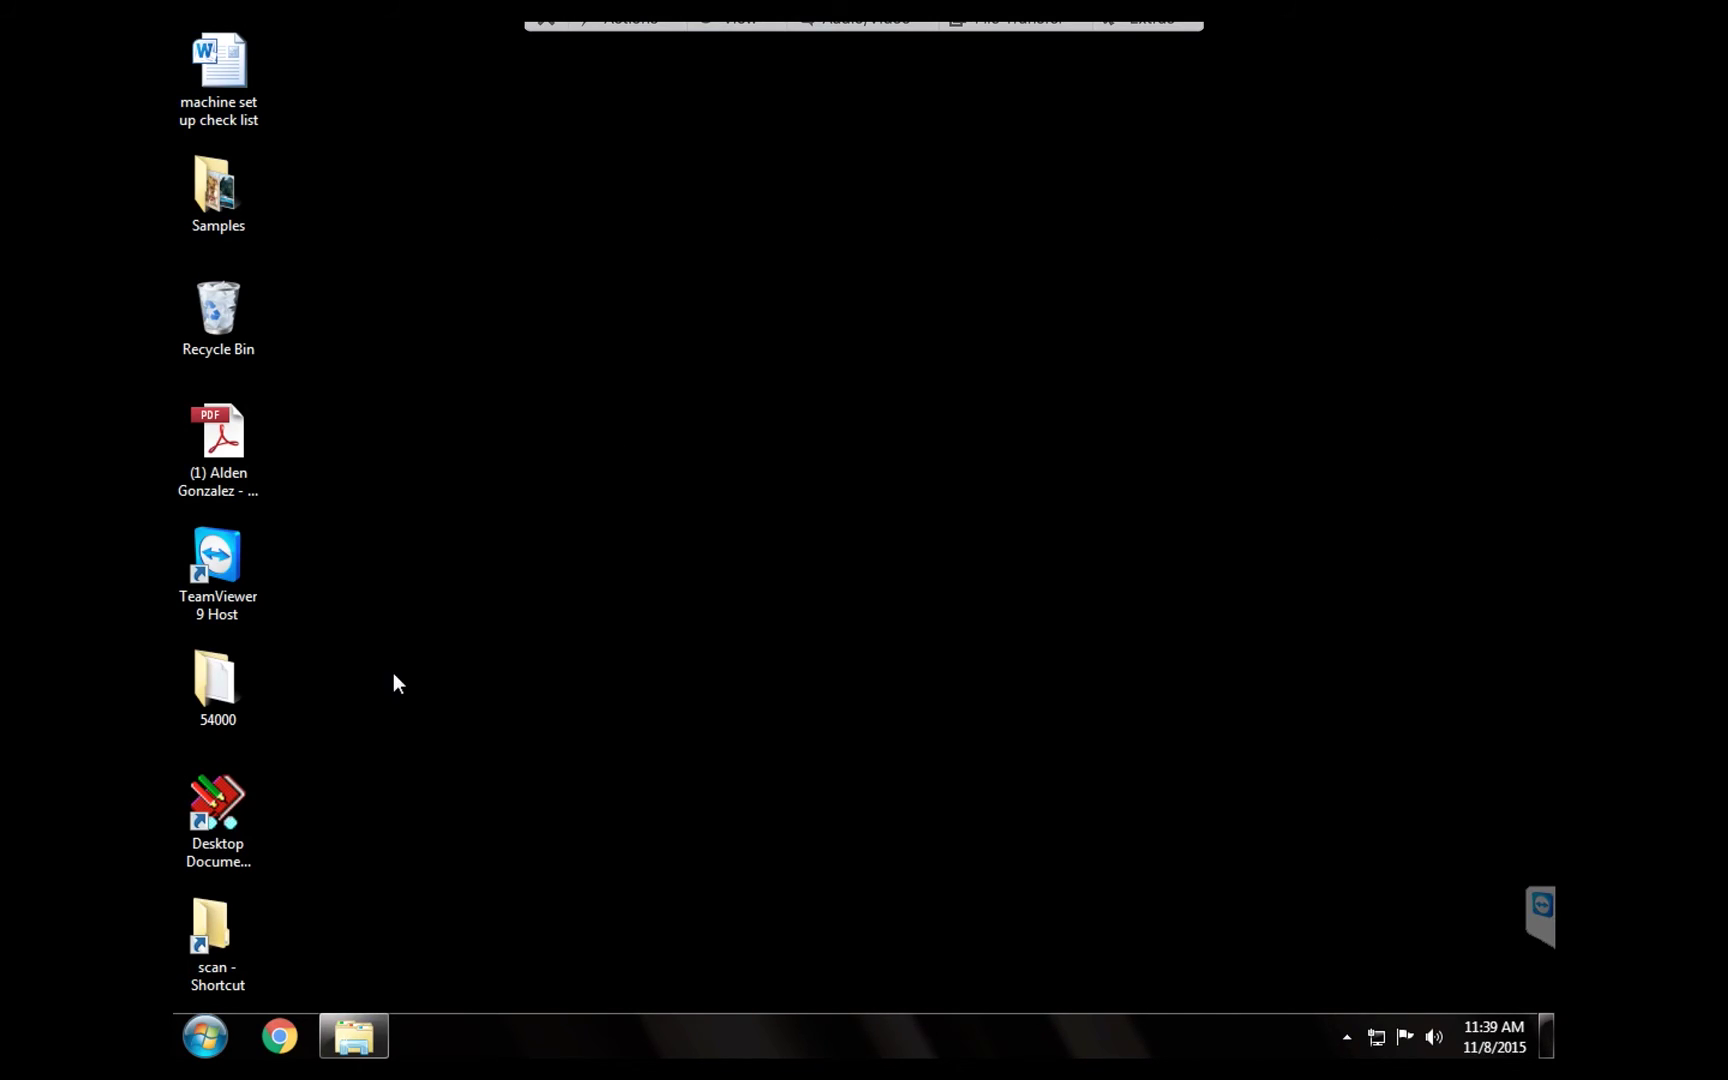
pyautogui.doubleClick(219, 950)
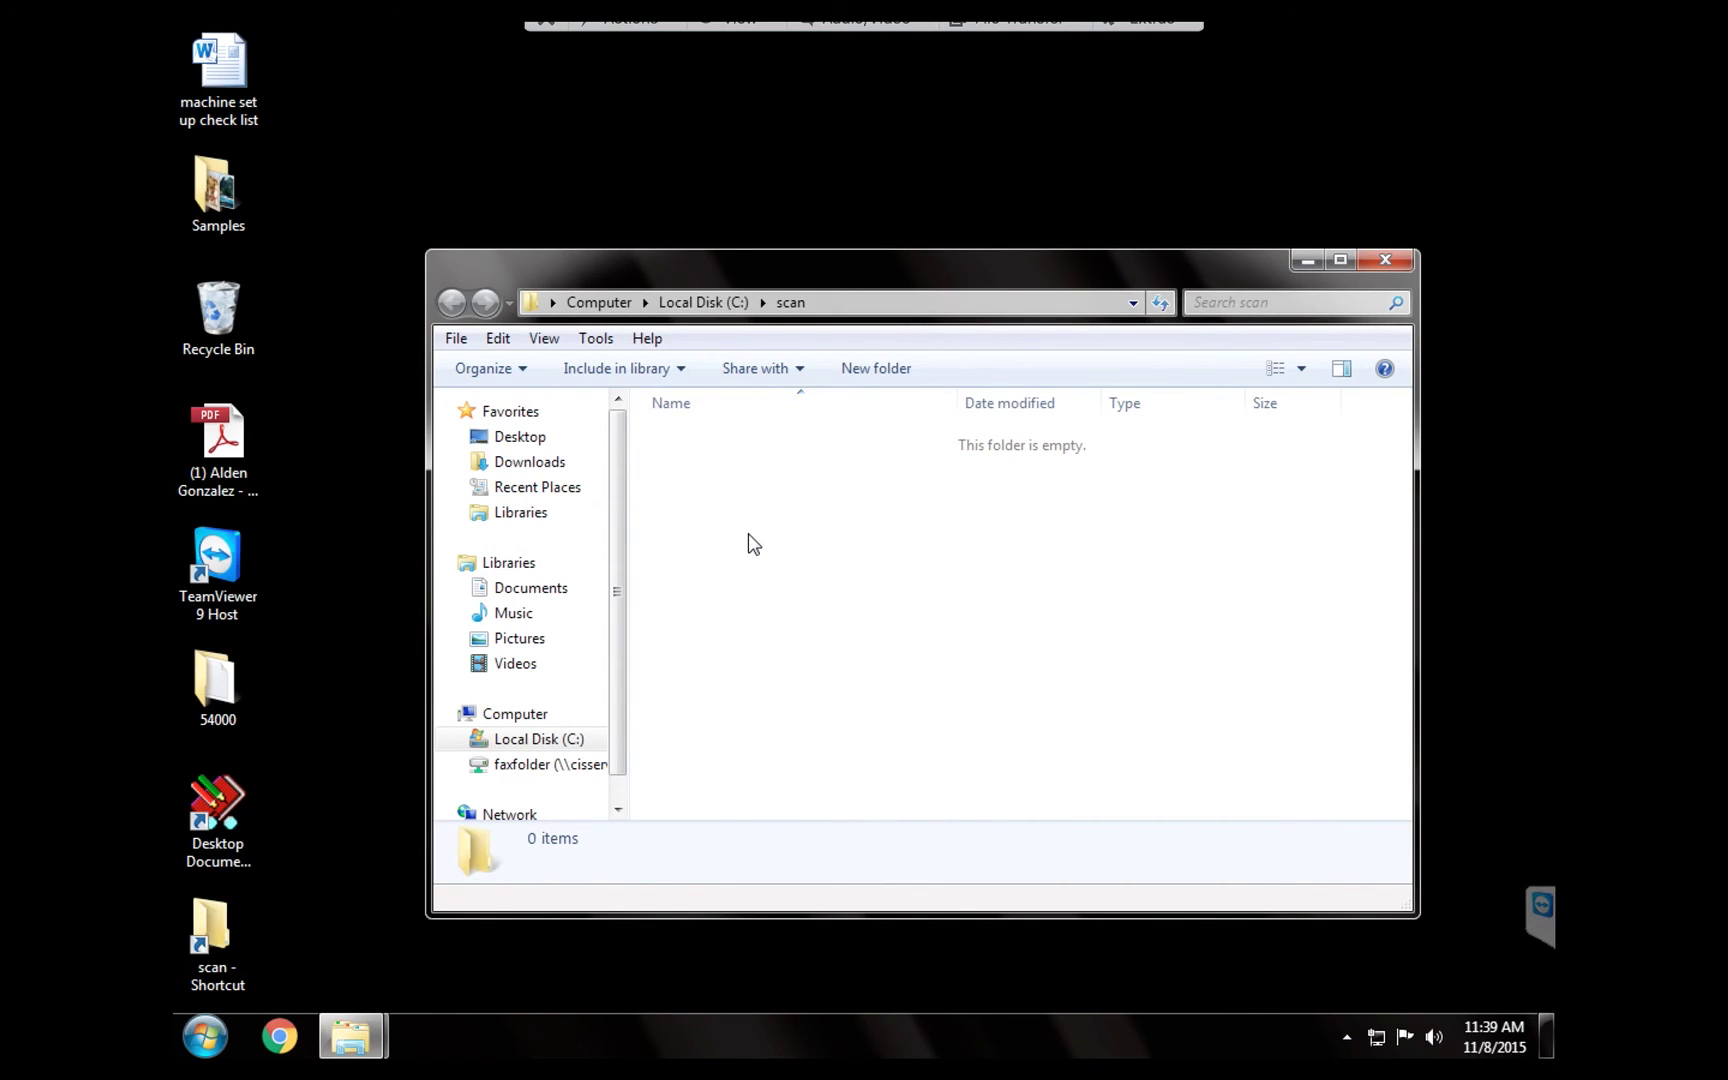
pyautogui.click(1380, 261)
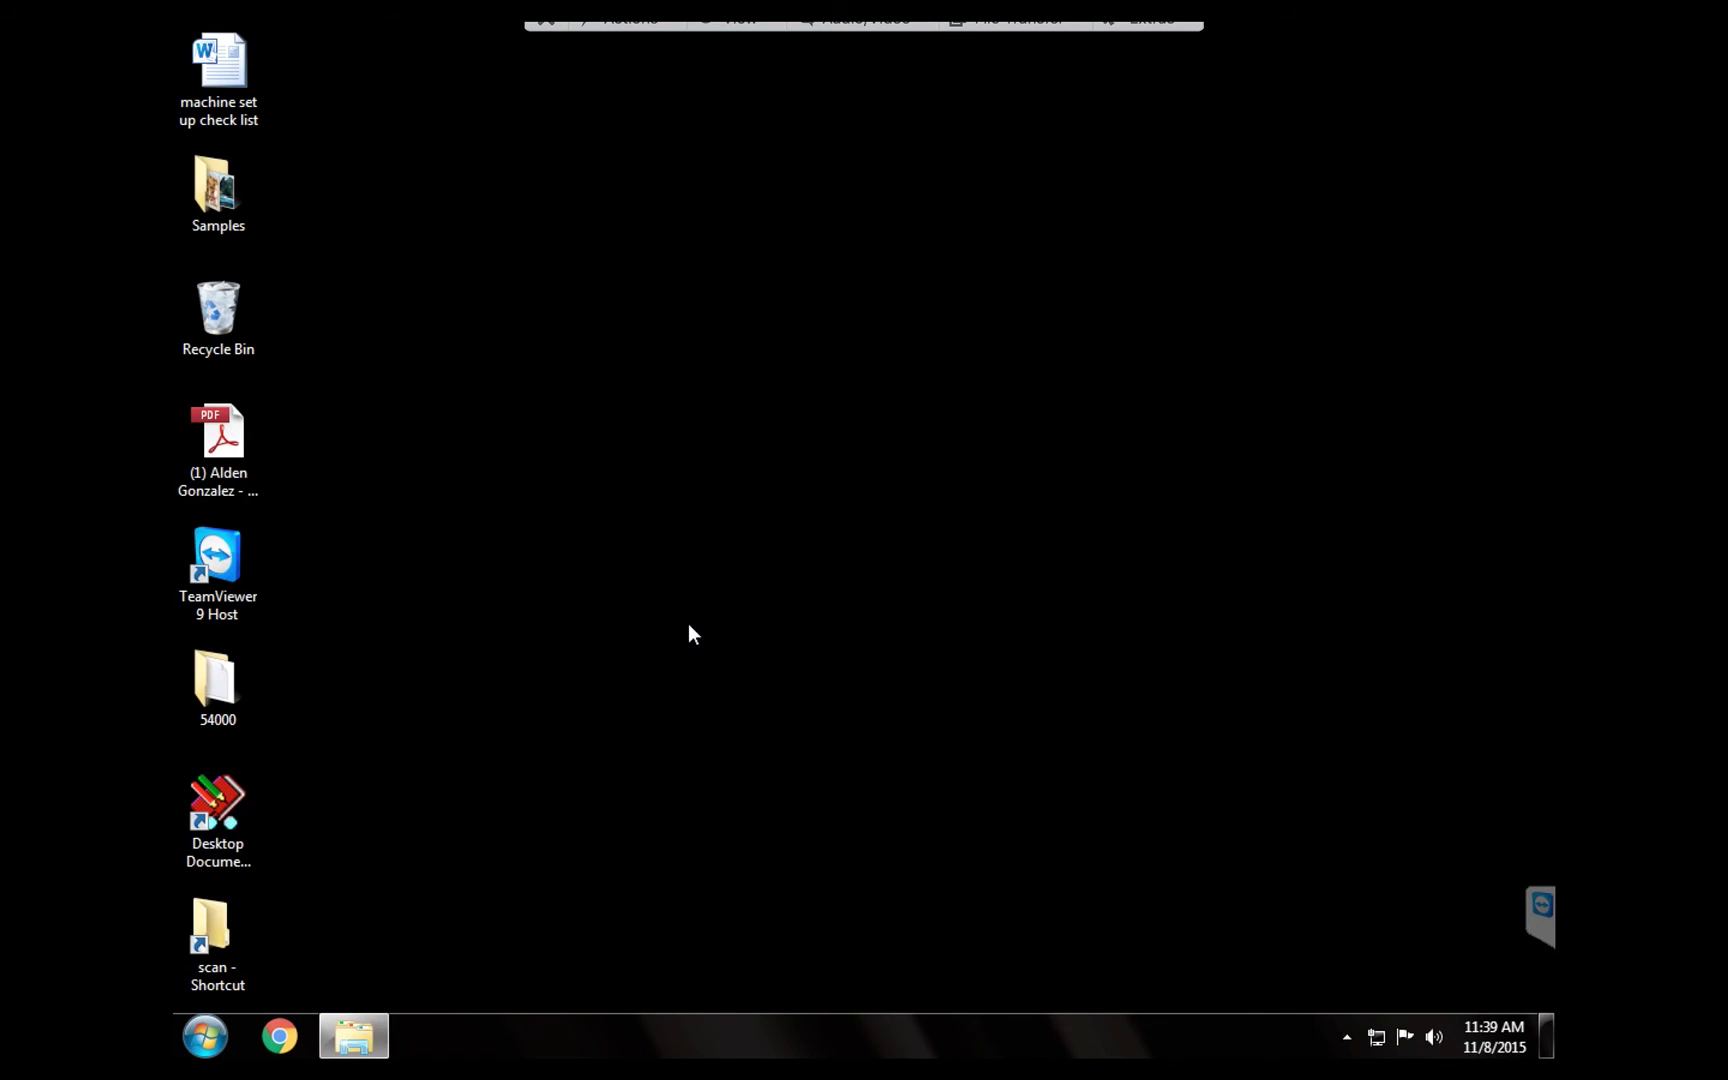